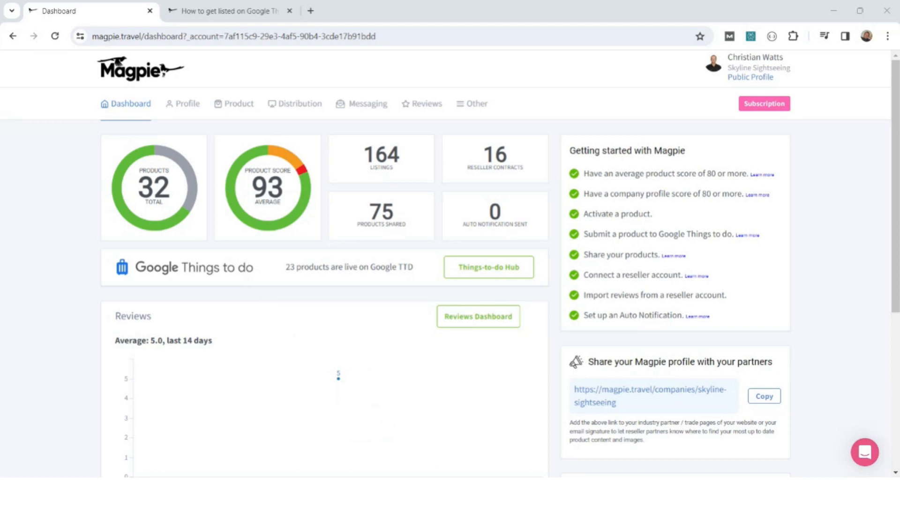
# Open the My Products list and look through the tours with their statuses and quality scores.
pyautogui.moveTo(245, 120)
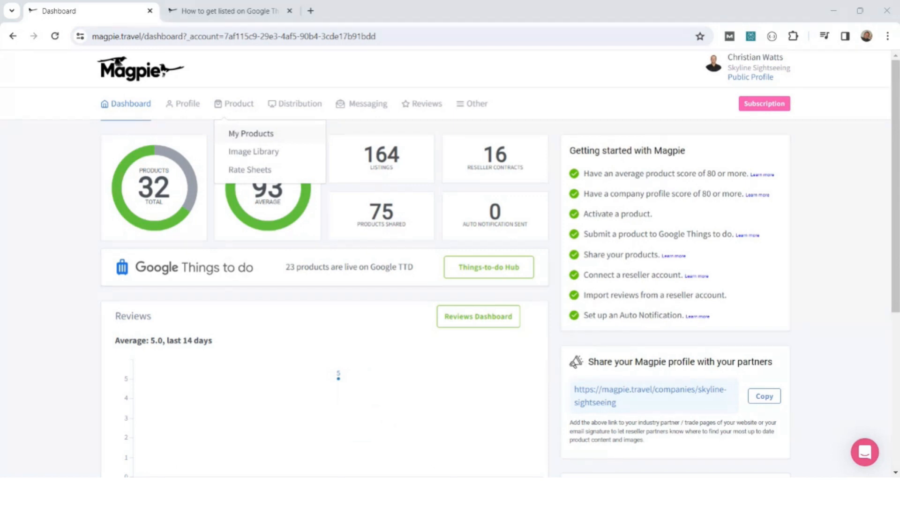
pyautogui.click(236, 134)
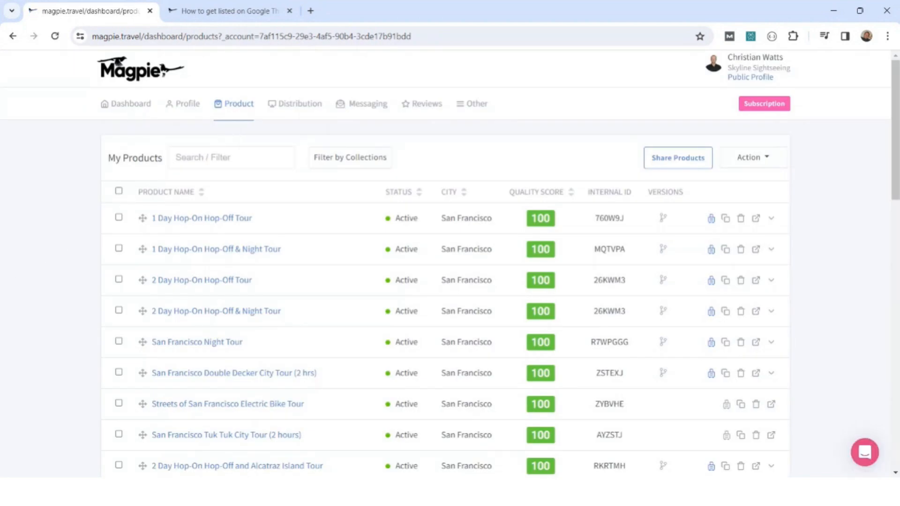
pyautogui.scroll(-6, 27, 276)
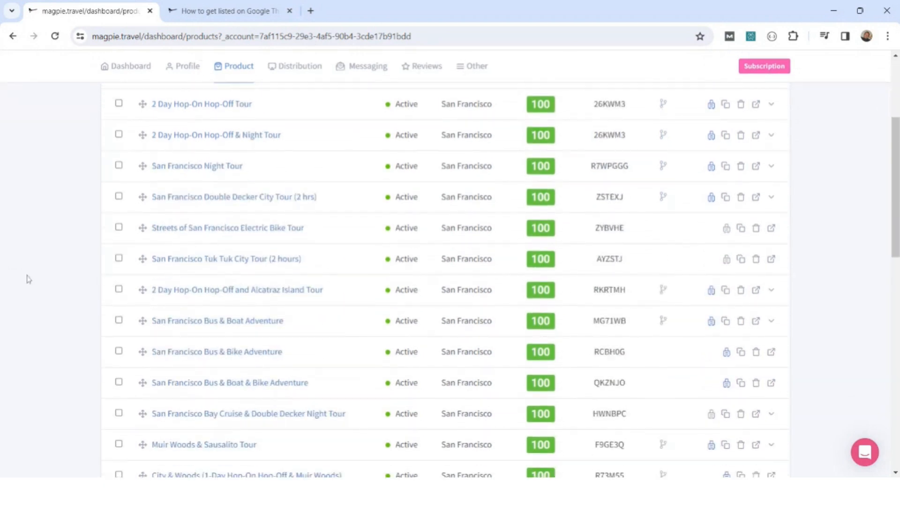
pyautogui.scroll(-8, 27, 279)
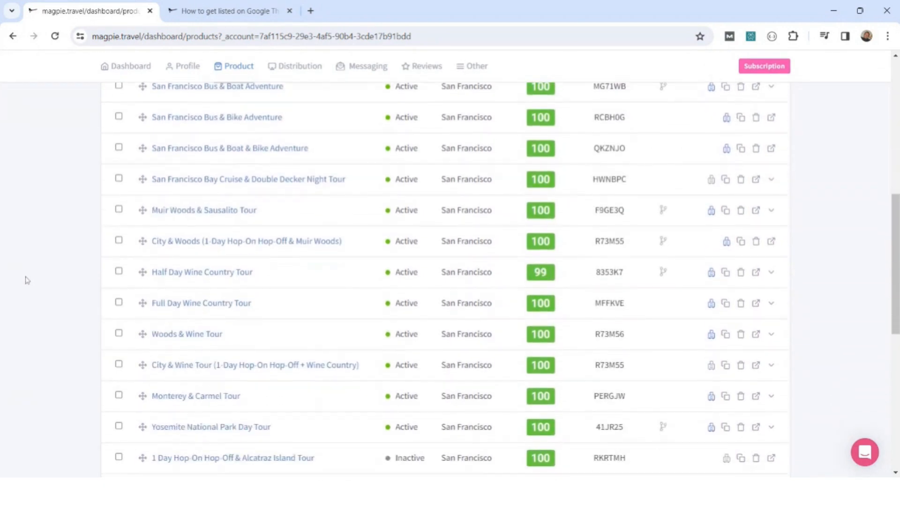
pyautogui.scroll(-3, 24, 283)
pyautogui.scroll(8, 24, 283)
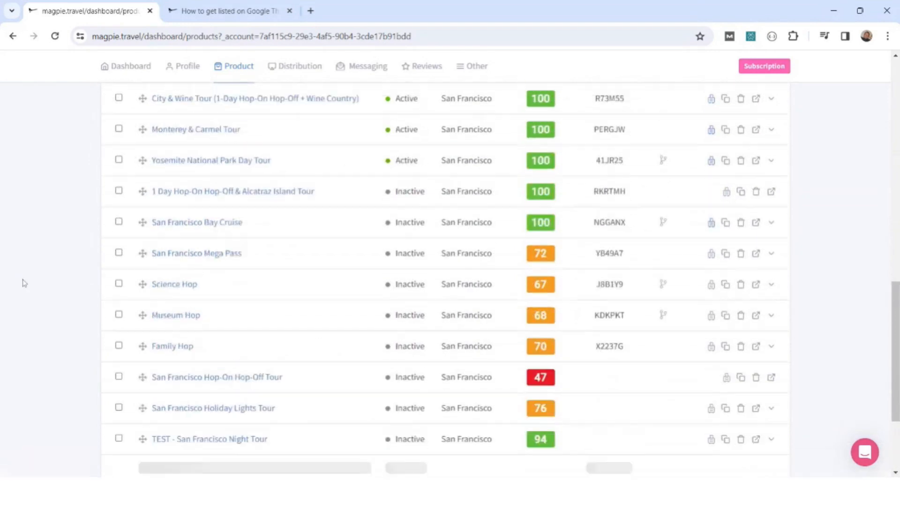
pyautogui.scroll(8, 24, 283)
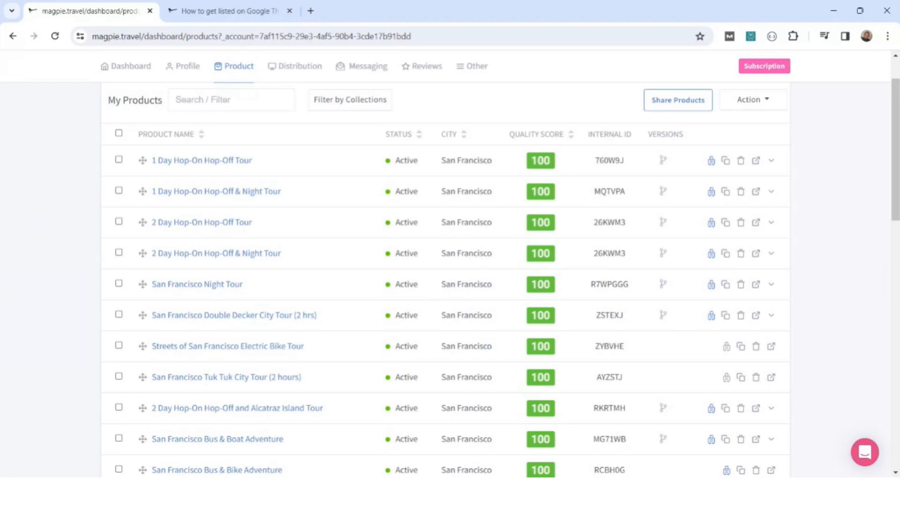
# Open the 1 Day Hop-On Hop-Off Tour product and review its general content, including the descriptions and highlights.
pyautogui.click(194, 161)
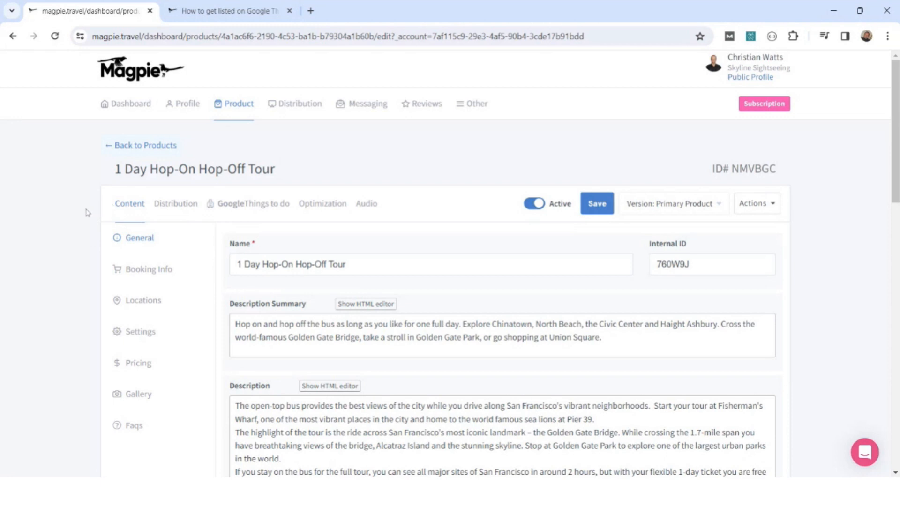
pyautogui.scroll(-1, 82, 217)
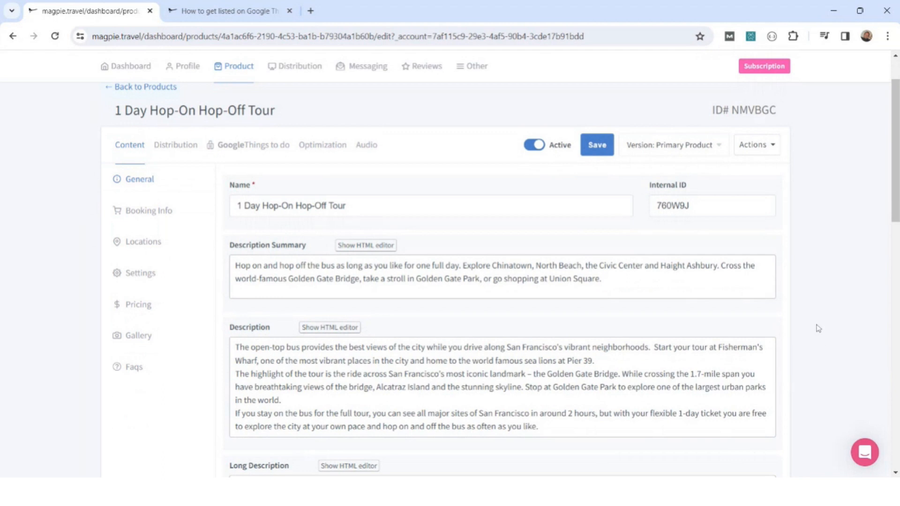
pyautogui.scroll(-4, 817, 328)
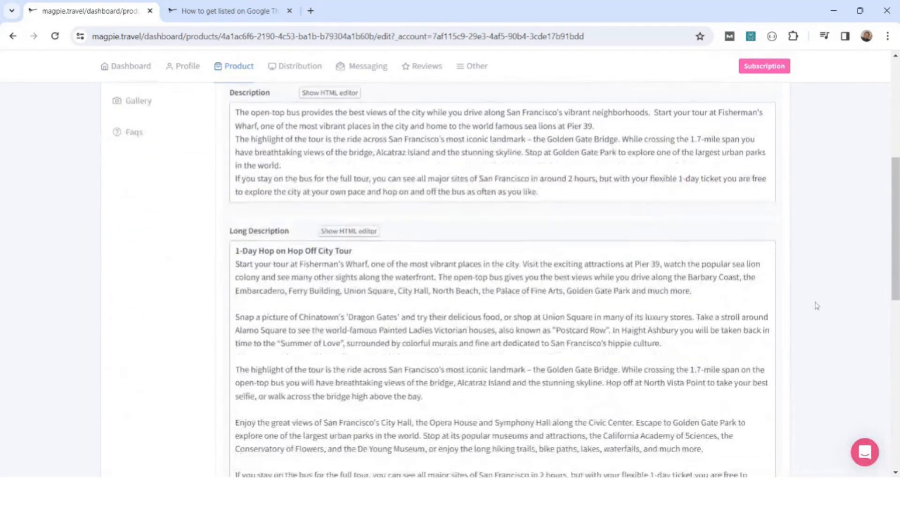
pyautogui.scroll(-5, 817, 306)
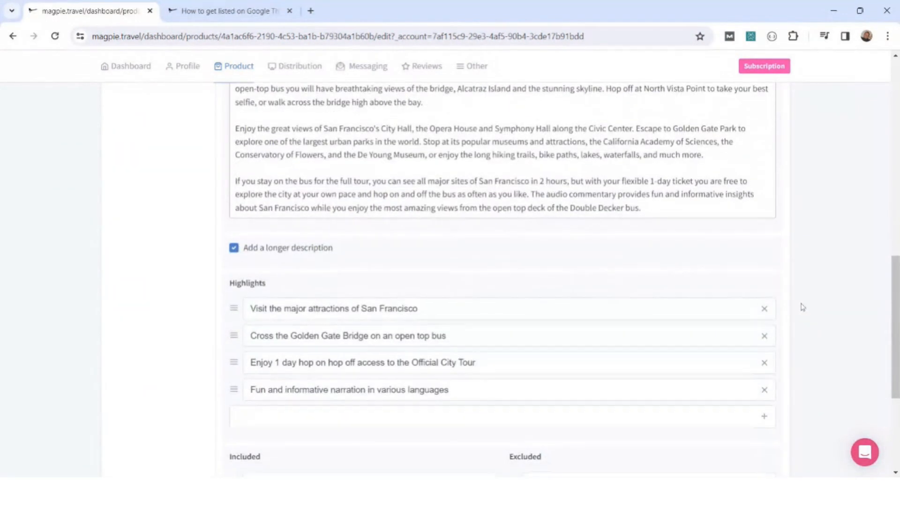
pyautogui.scroll(-4, 799, 307)
pyautogui.scroll(5, 797, 309)
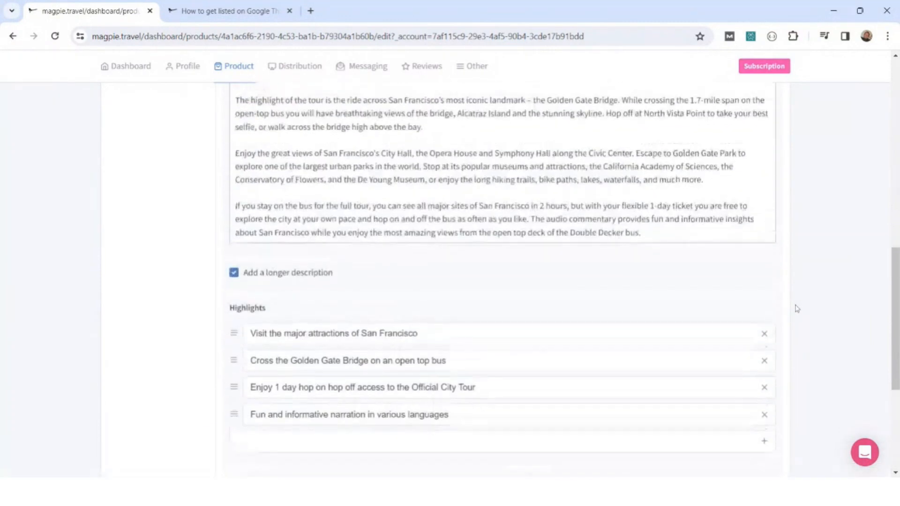
pyautogui.scroll(10, 796, 308)
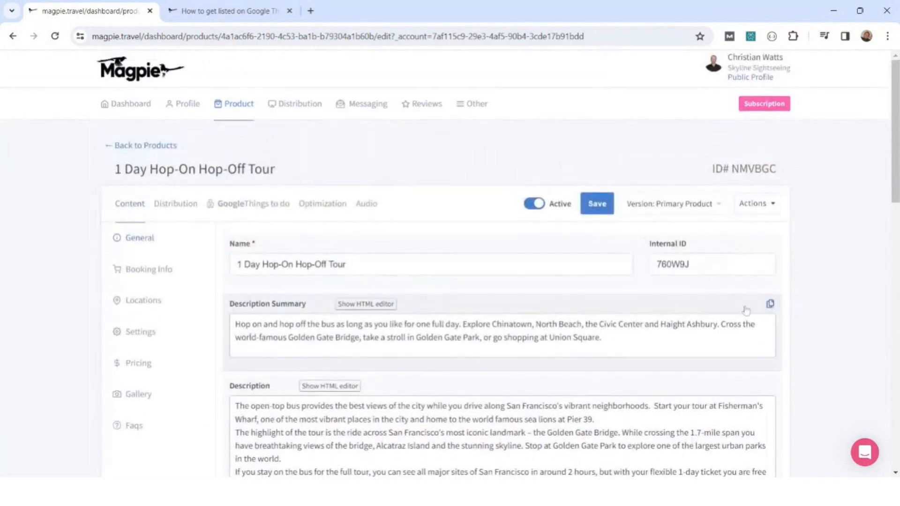
# Review the tour's booking info, from the know-before-you-go notes through cutoff, validity, cancellation policy and voucher info.
pyautogui.click(143, 270)
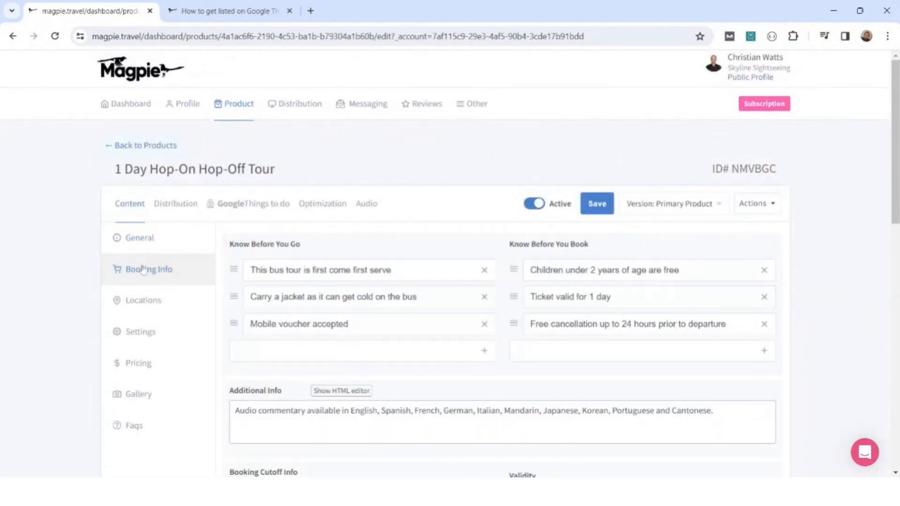
pyautogui.scroll(-1, 800, 292)
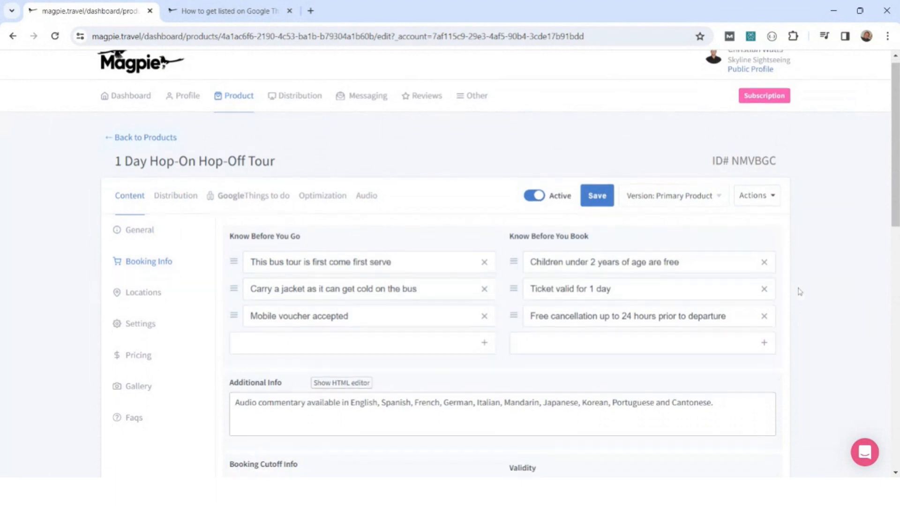
pyautogui.scroll(-7, 799, 291)
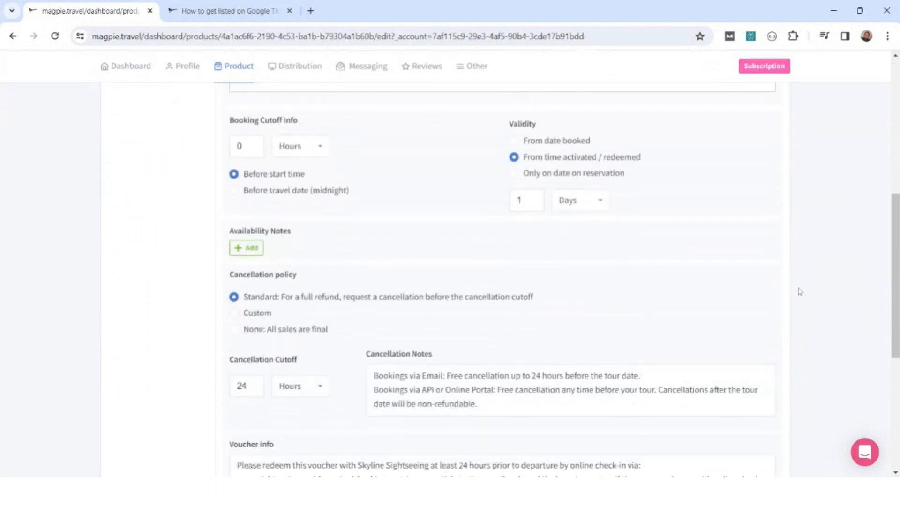
pyautogui.scroll(-5, 799, 291)
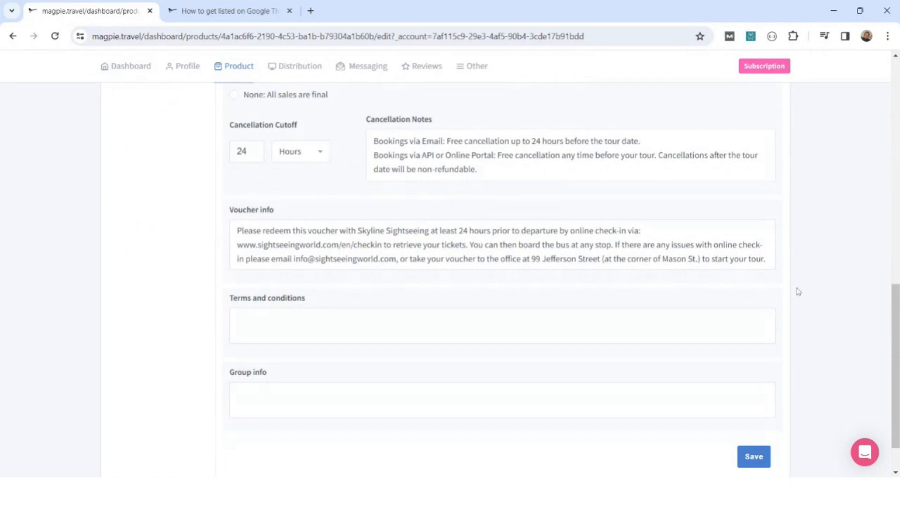
pyautogui.scroll(10, 798, 292)
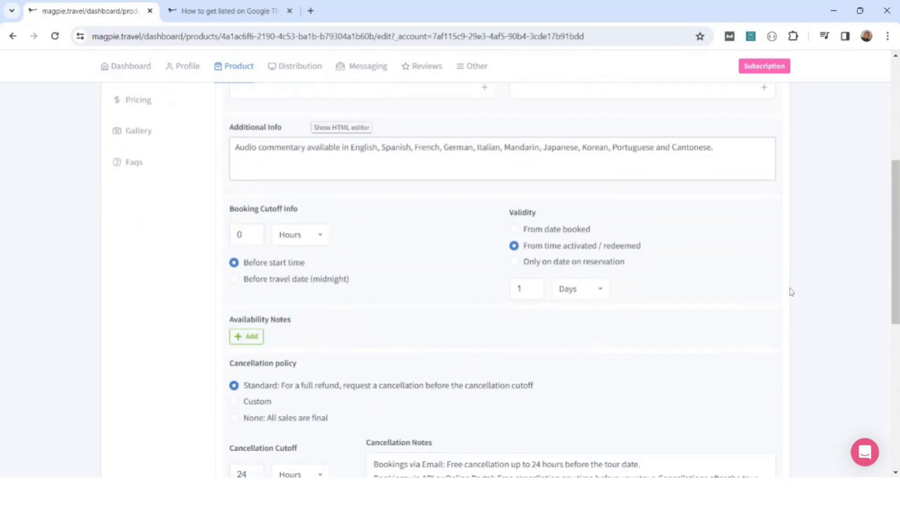
pyautogui.scroll(3, 791, 291)
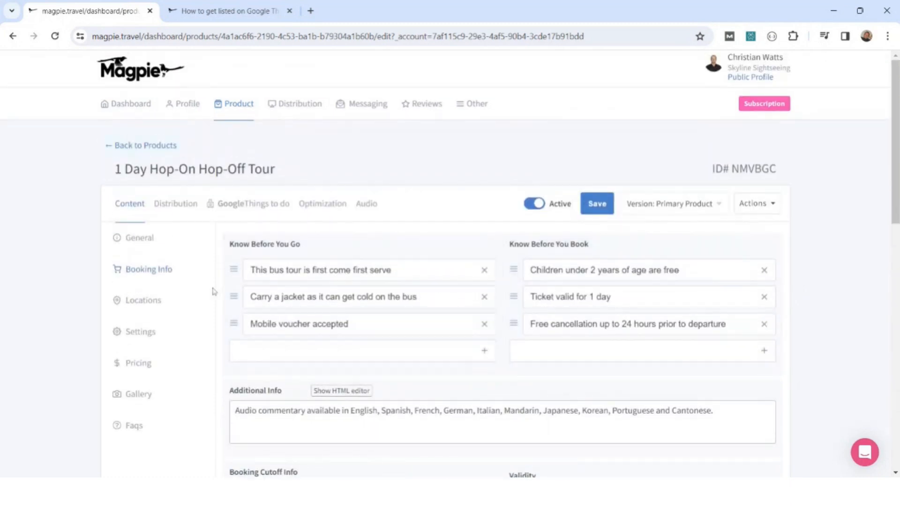
# Examine the tour's settings, including duration, category, confirmation type, operating seasons, commentary languages and guest restrictions.
pyautogui.click(134, 331)
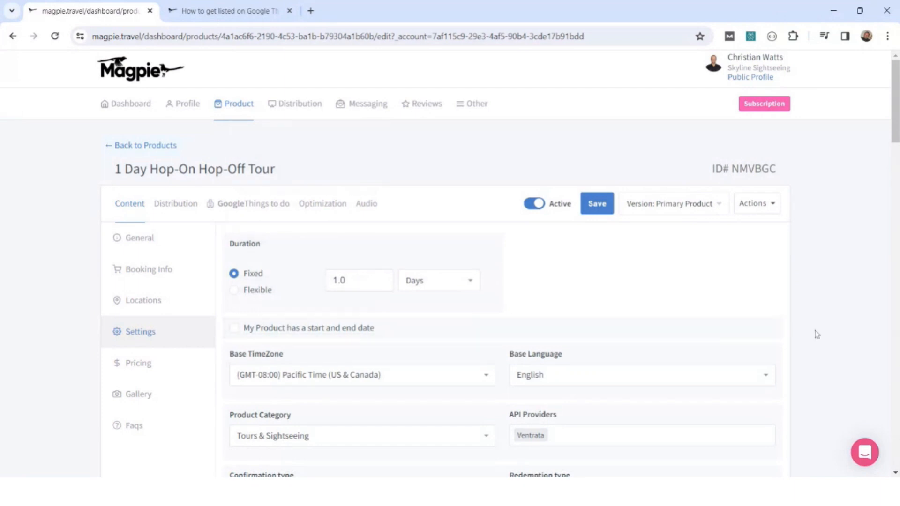
pyautogui.scroll(-4, 817, 335)
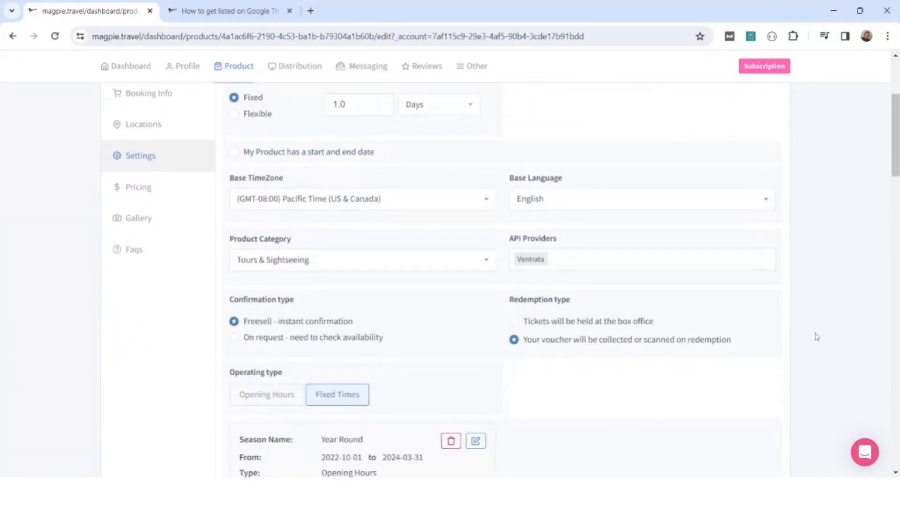
pyautogui.scroll(-8, 818, 328)
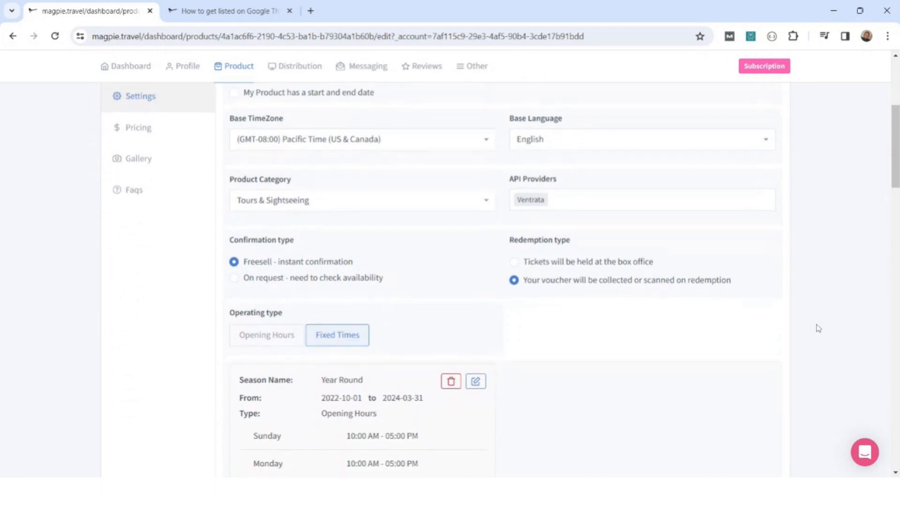
pyautogui.scroll(-7, 817, 328)
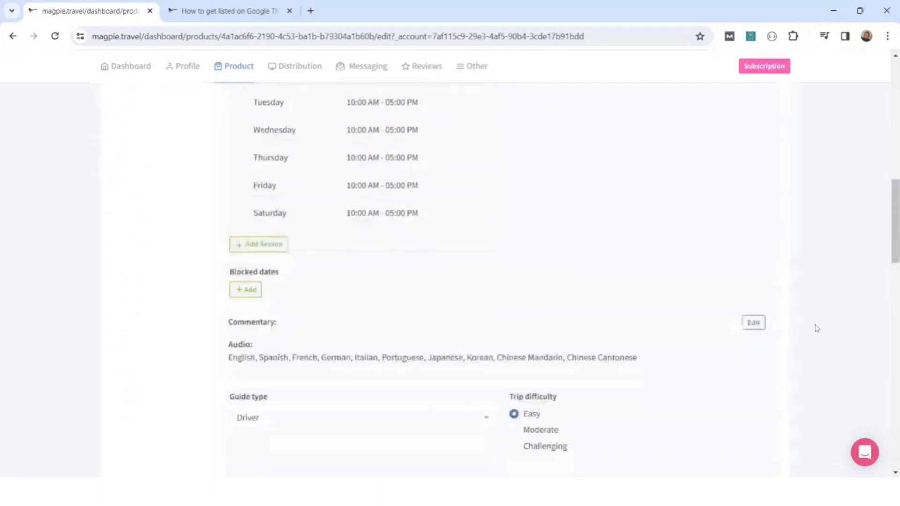
pyautogui.scroll(-6, 817, 328)
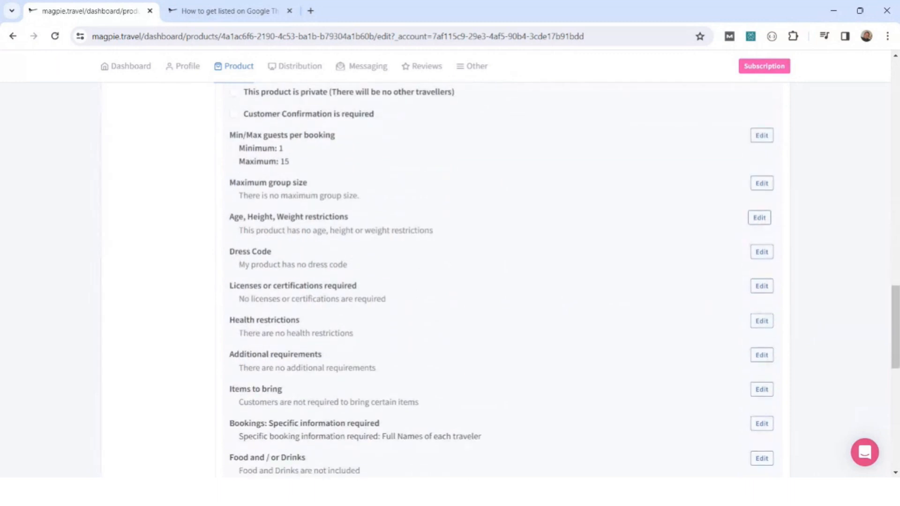
pyautogui.scroll(10, 814, 316)
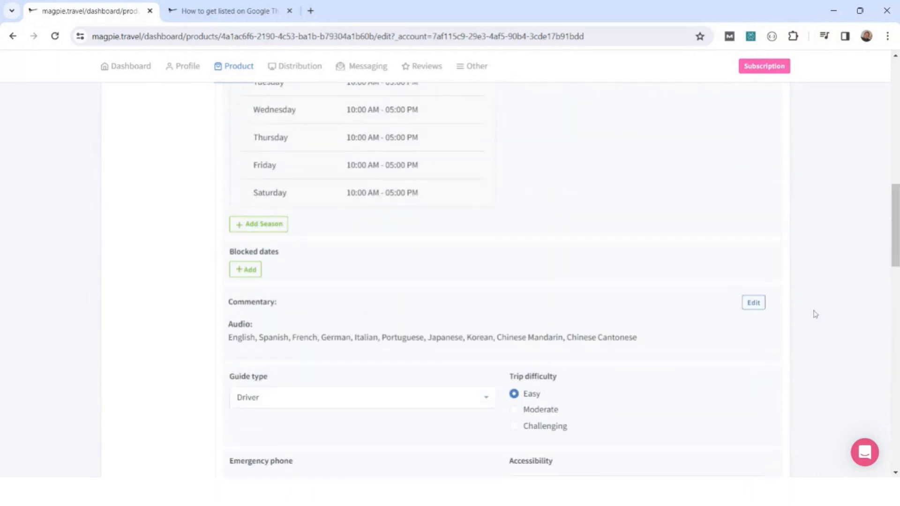
pyautogui.scroll(12, 815, 314)
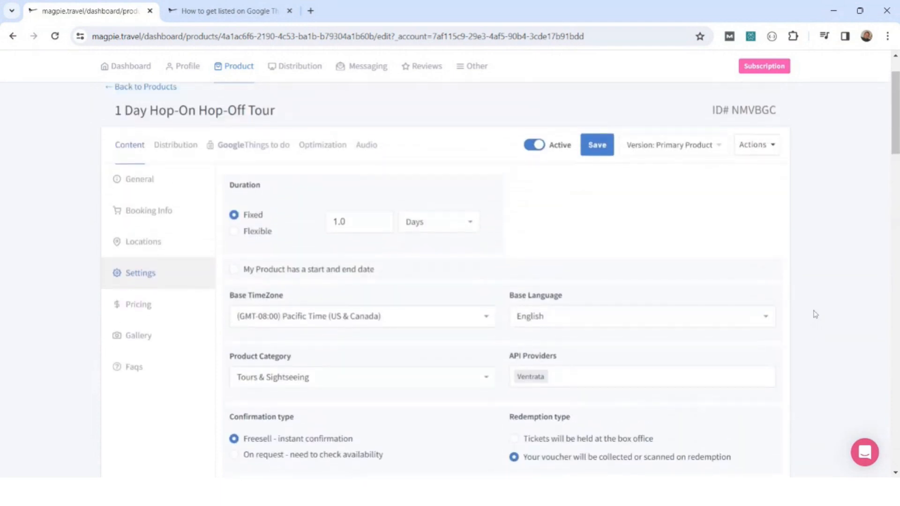
pyautogui.scroll(2, 815, 314)
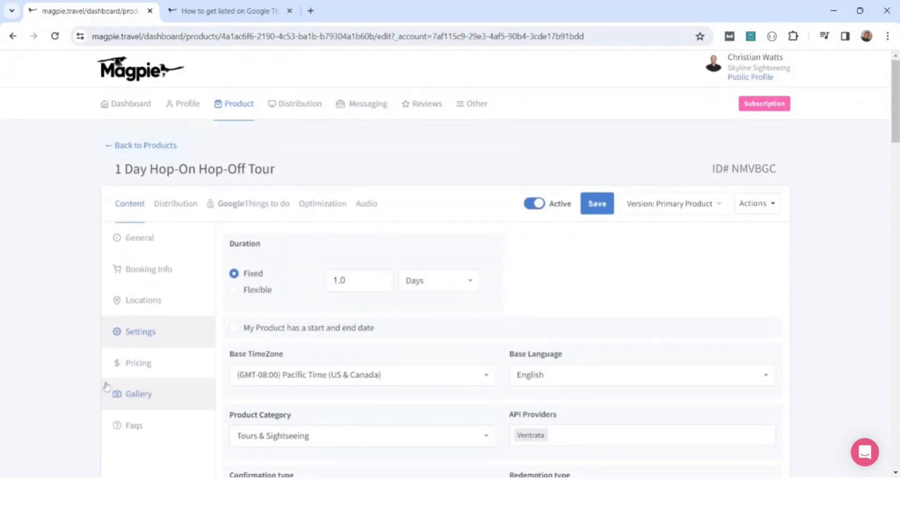
# Review the tour's pricing, covering base currency, ticket types with age ranges, and the adult retail rate.
pyautogui.click(135, 369)
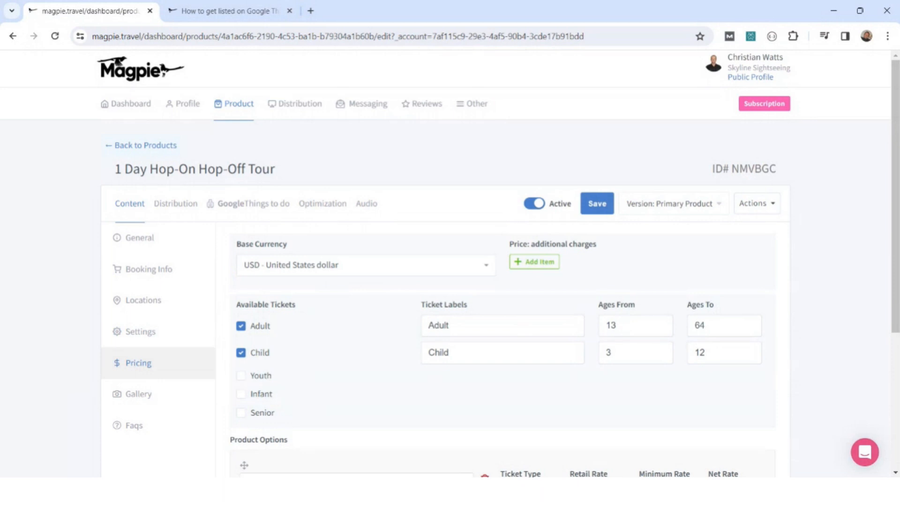
pyautogui.scroll(-1, 821, 305)
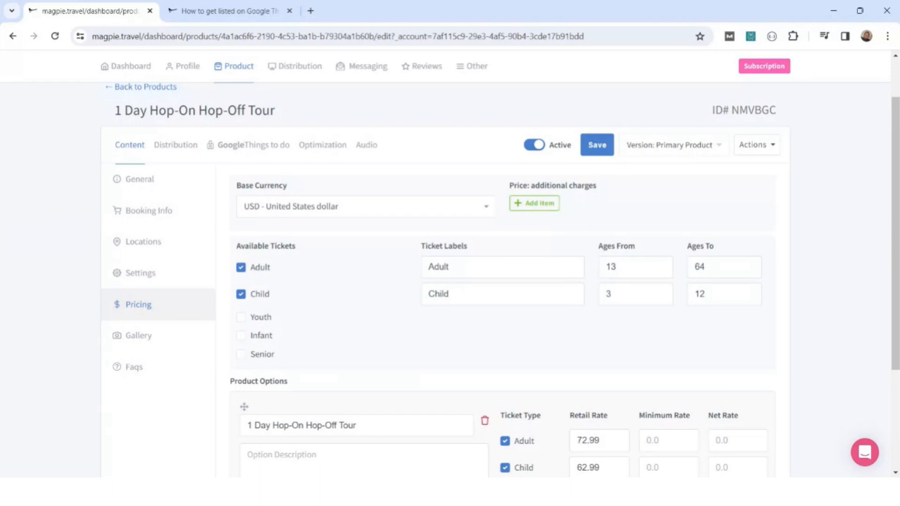
pyautogui.scroll(-1, 550, 373)
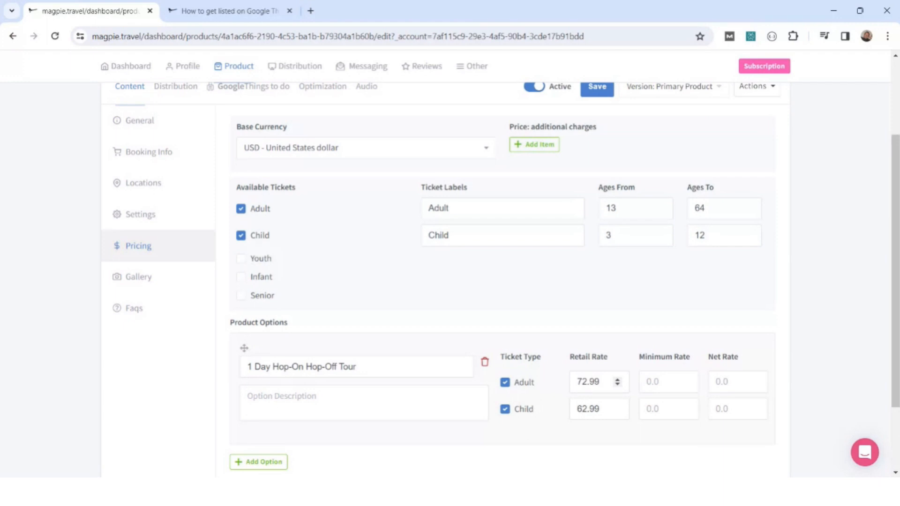
pyautogui.moveTo(602, 382); pyautogui.dragTo(575, 382)
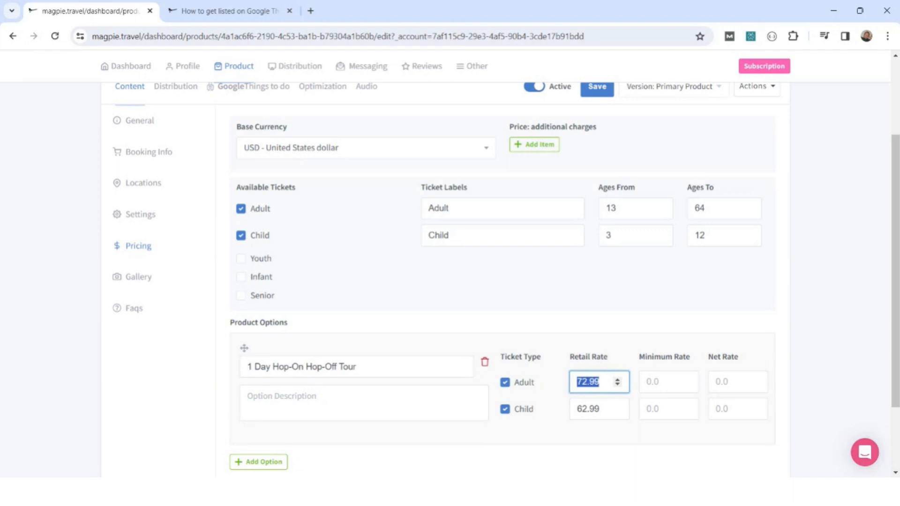
pyautogui.click(602, 382)
# Open the tour's gallery and look through its images, starting with the feature image.
pyautogui.click(141, 289)
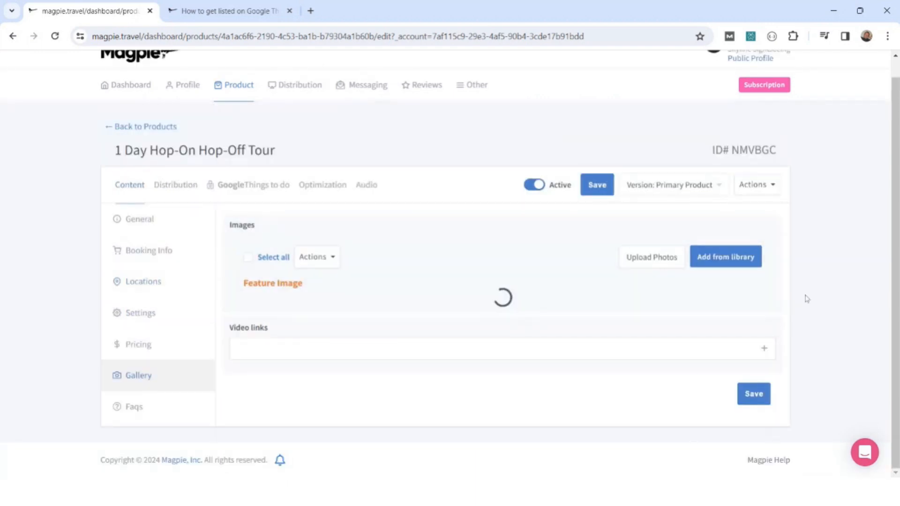
pyautogui.scroll(-2, 807, 297)
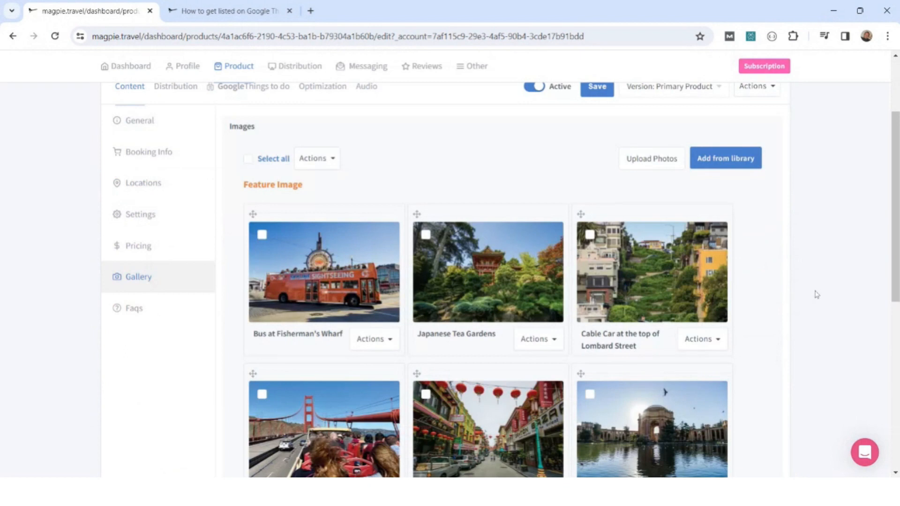
pyautogui.scroll(-2, 815, 295)
pyautogui.scroll(-1, 816, 294)
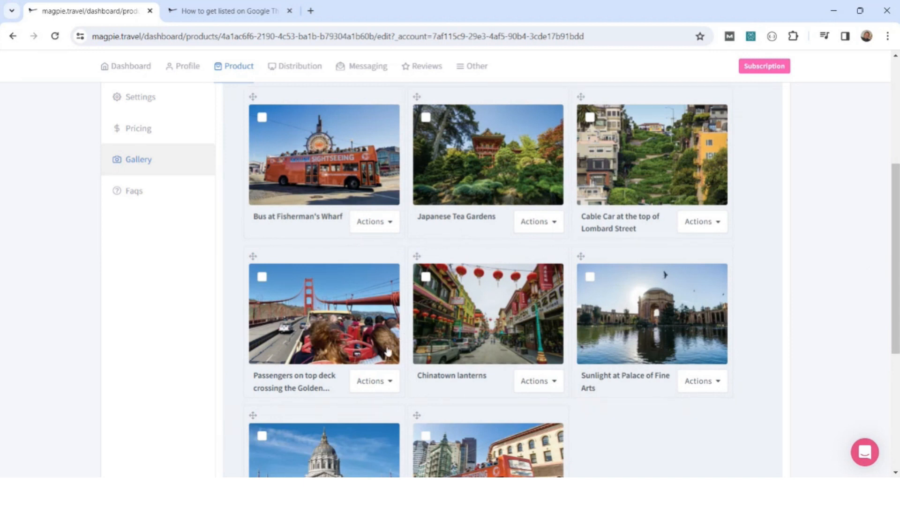
pyautogui.scroll(-4, 387, 352)
pyautogui.scroll(3, 387, 352)
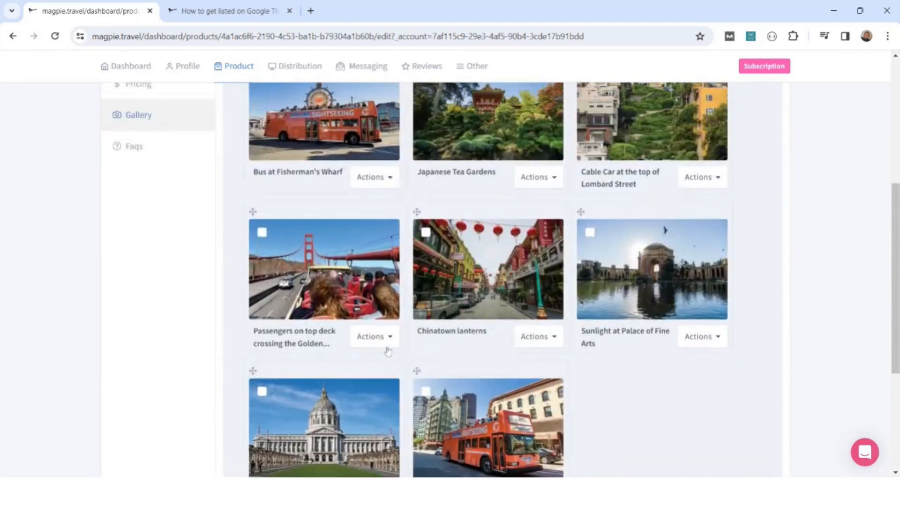
pyautogui.scroll(3, 387, 351)
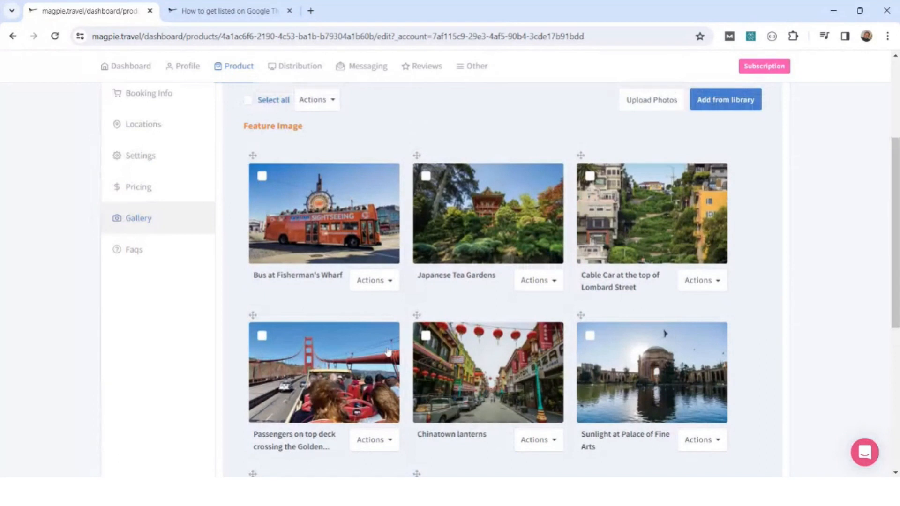
# Open the tour's FAQs and read through the questions and answers on hours, frequency, attractions, languages and family suitability.
pyautogui.click(153, 259)
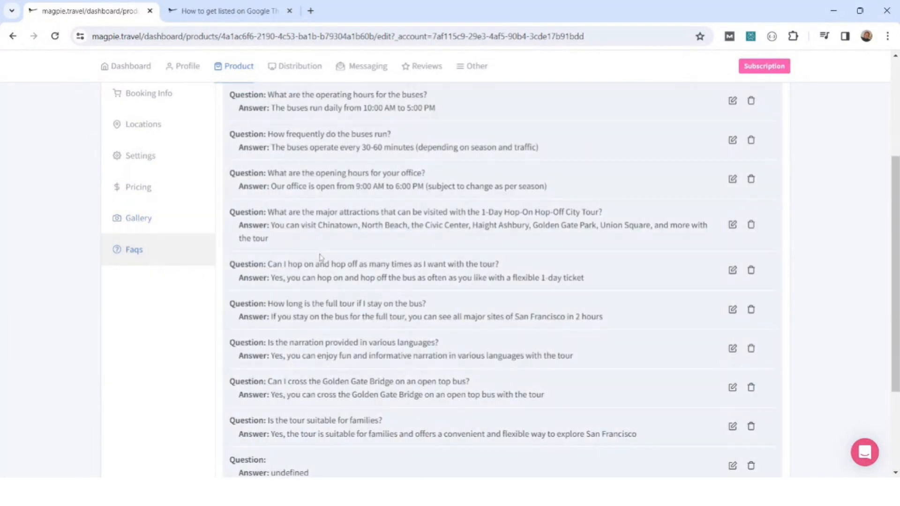
pyautogui.scroll(3, 320, 257)
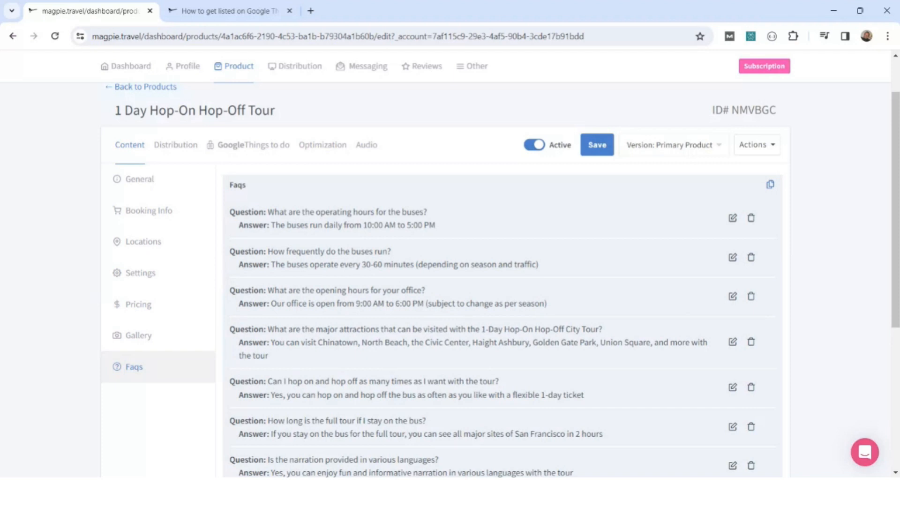
pyautogui.scroll(-5, 500, 279)
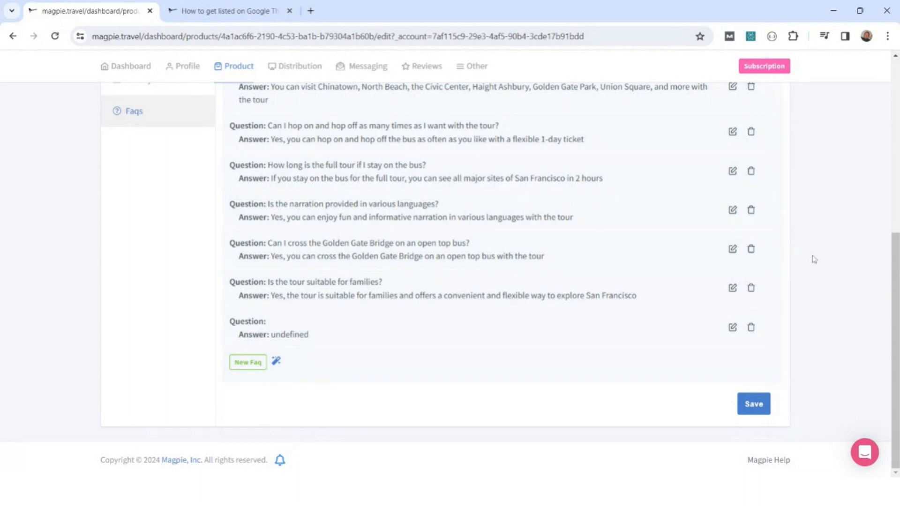
pyautogui.scroll(1, 812, 259)
pyautogui.scroll(5, 814, 260)
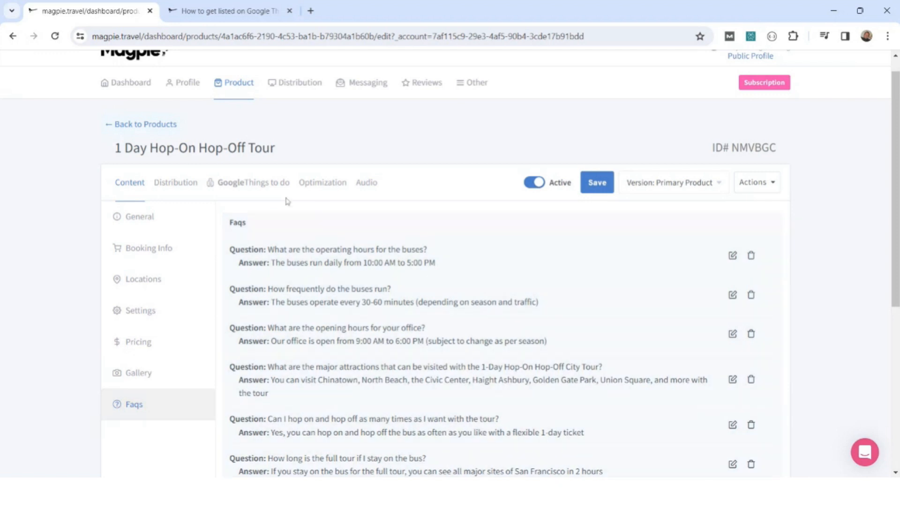
# Open the distribution overview and look through the contracted resellers and their listing counts.
pyautogui.moveTo(299, 83)
pyautogui.click(294, 114)
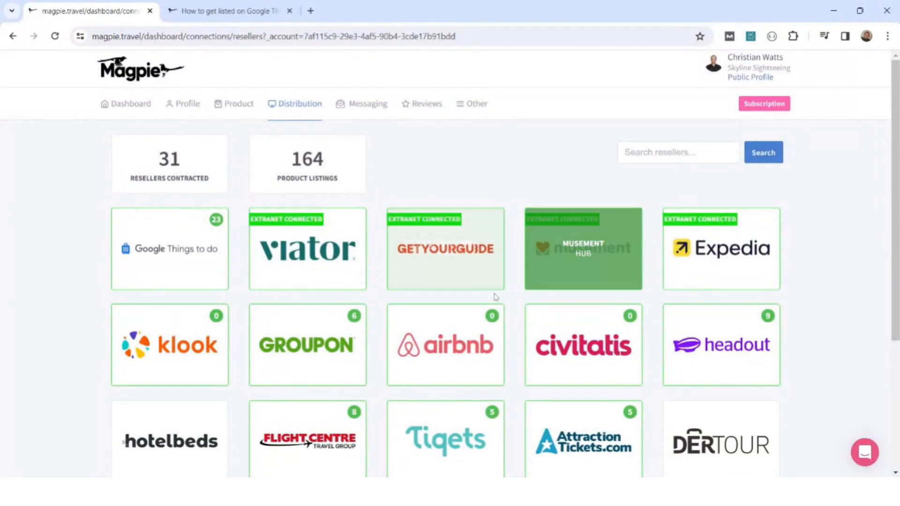
pyautogui.scroll(-1, 493, 299)
pyautogui.scroll(-3, 493, 302)
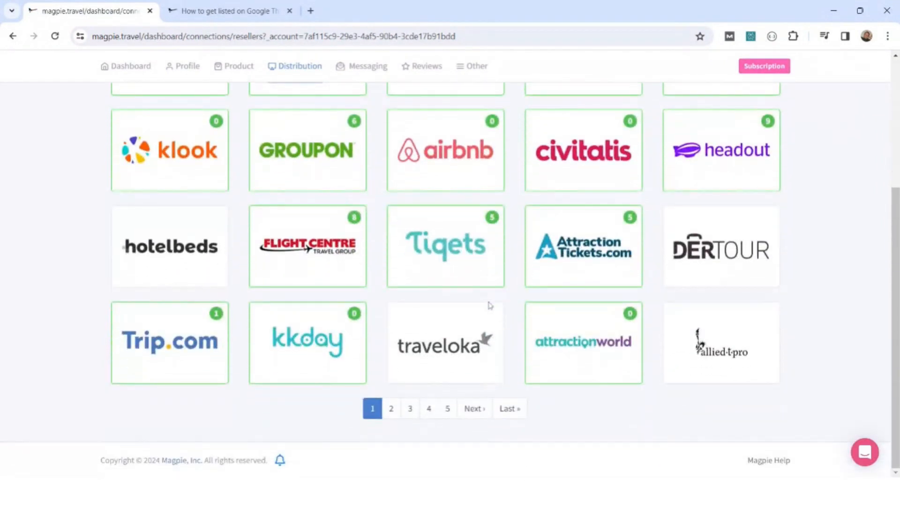
pyautogui.scroll(5, 489, 305)
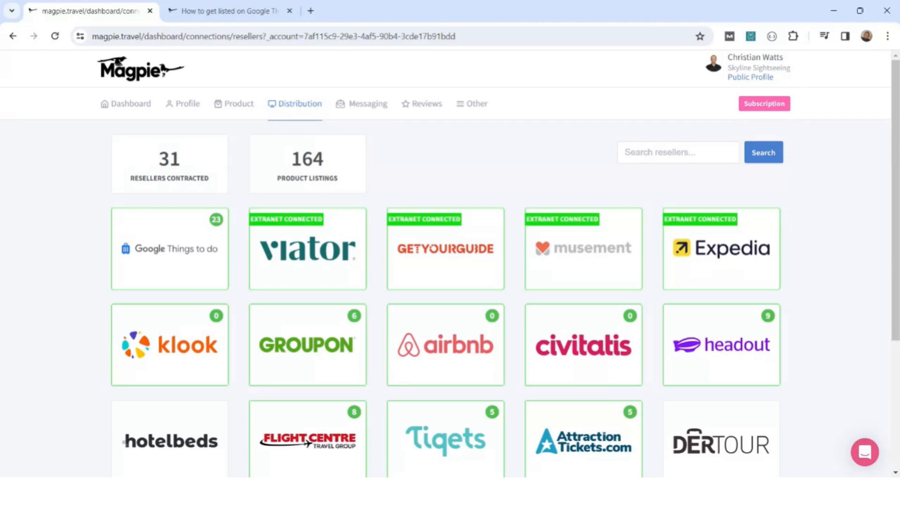
# Open the Viator reseller hub, filter its products to the mapped ones, and review the Magpie-to-Viator pairings.
pyautogui.click(301, 251)
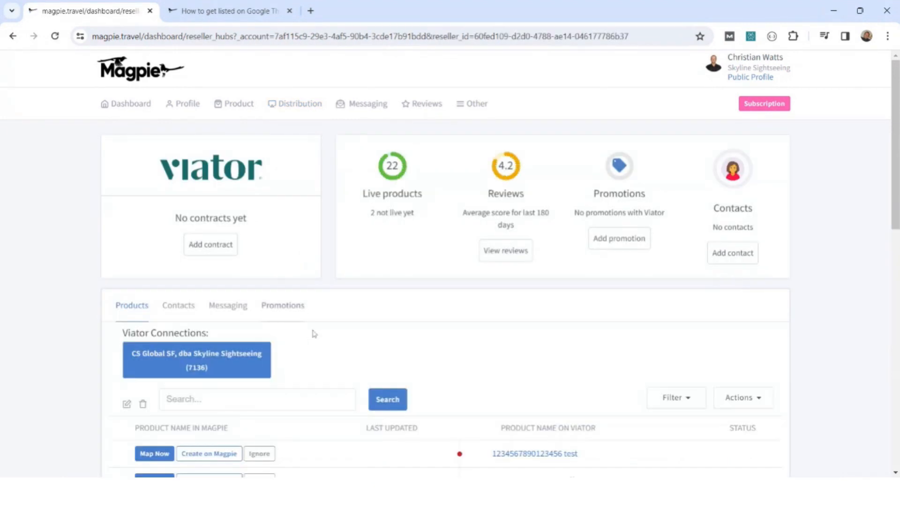
pyautogui.scroll(-3, 426, 328)
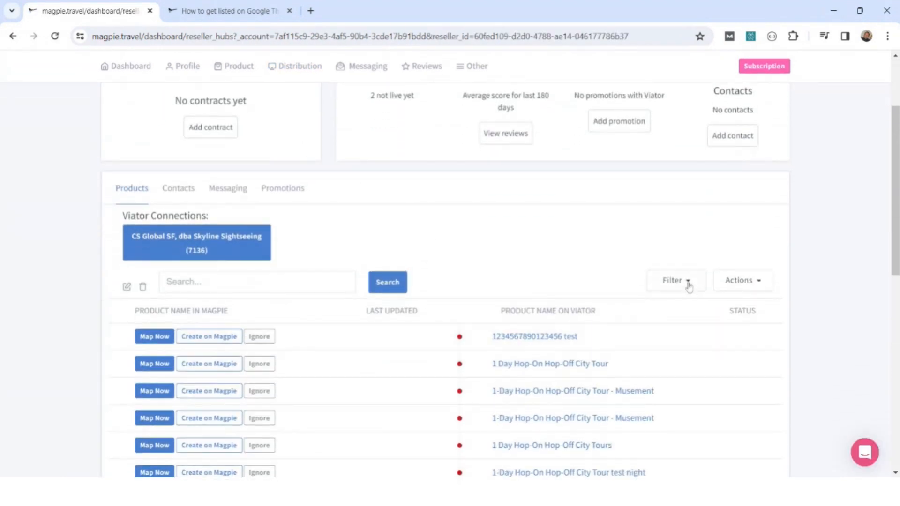
pyautogui.click(685, 284)
pyautogui.click(670, 323)
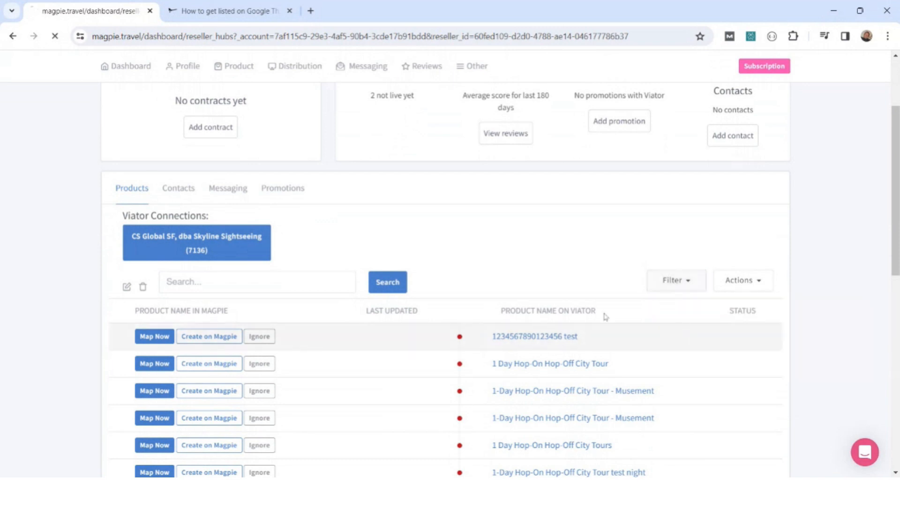
pyautogui.scroll(-3, 229, 305)
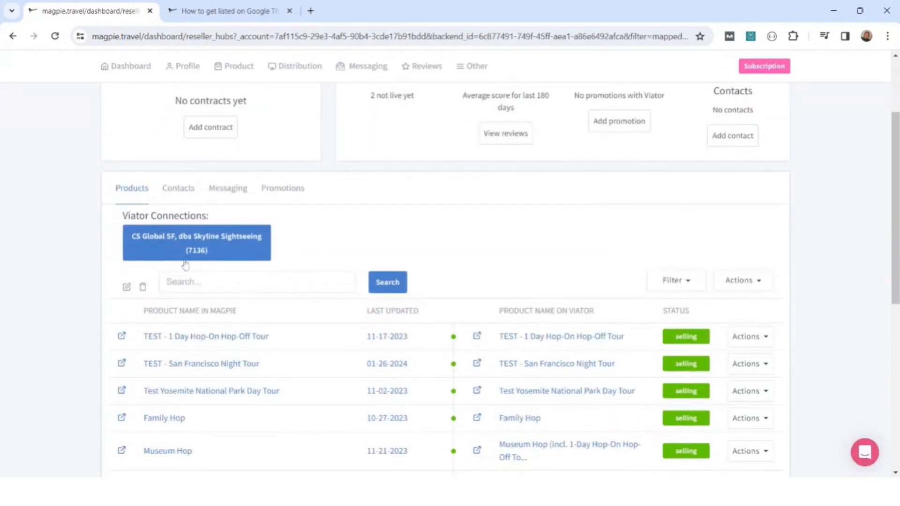
pyautogui.scroll(-1, 87, 268)
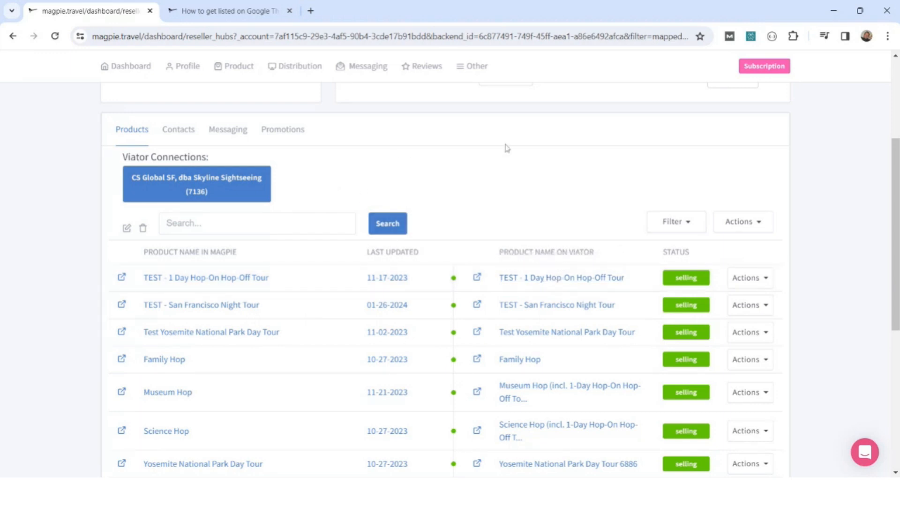
pyautogui.scroll(1, 813, 171)
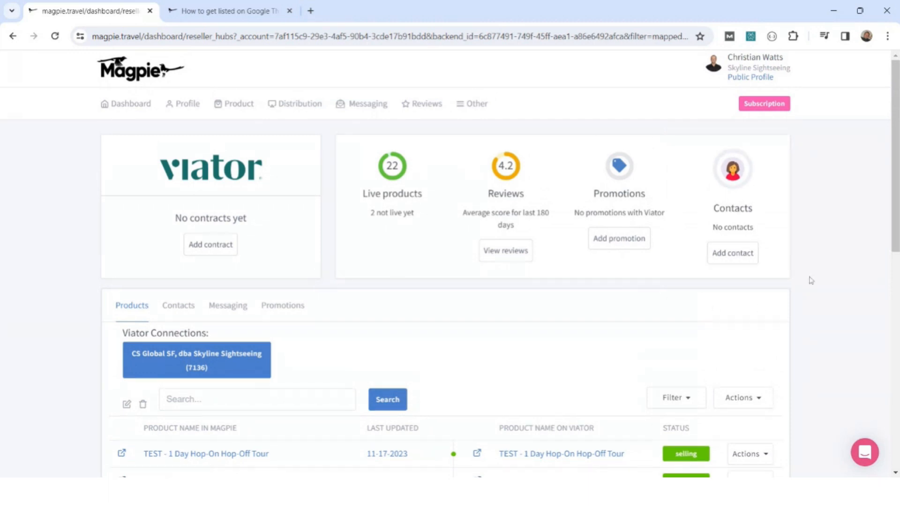
# Open the My Products list and look through the active and inactive products on its first page.
pyautogui.moveTo(233, 107)
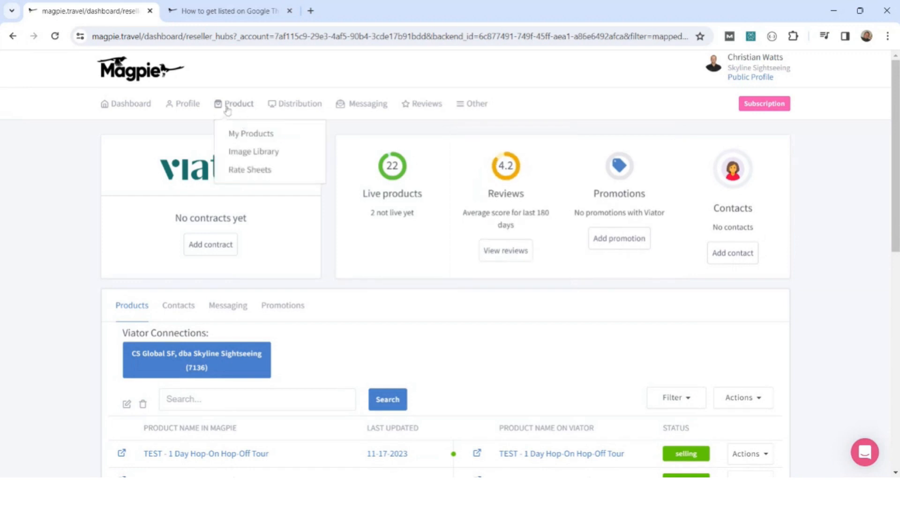
pyautogui.click(231, 131)
pyautogui.scroll(-5, 429, 274)
pyautogui.scroll(-10, 428, 274)
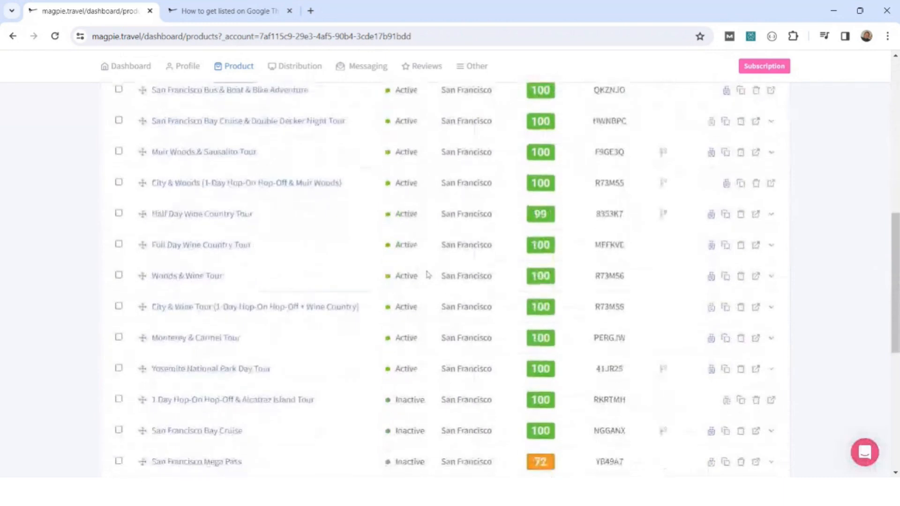
pyautogui.scroll(-2, 427, 274)
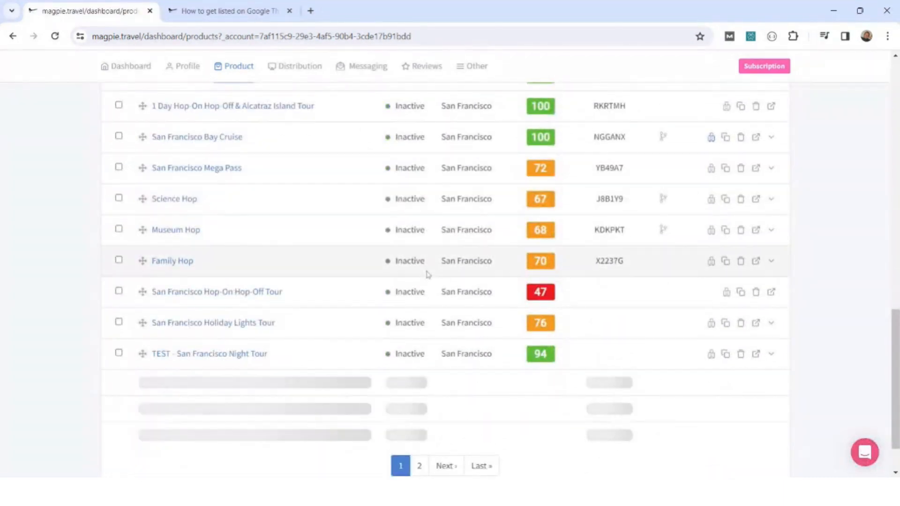
pyautogui.scroll(12, 428, 274)
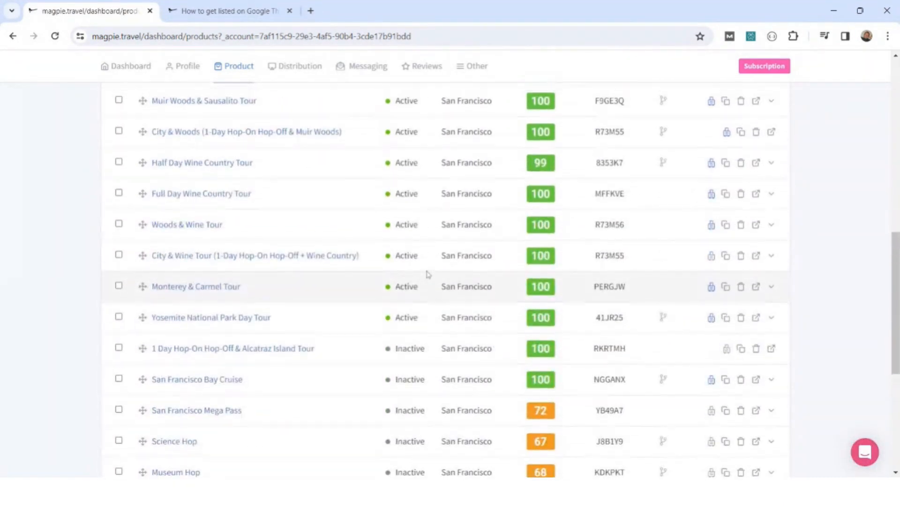
pyautogui.scroll(4, 428, 274)
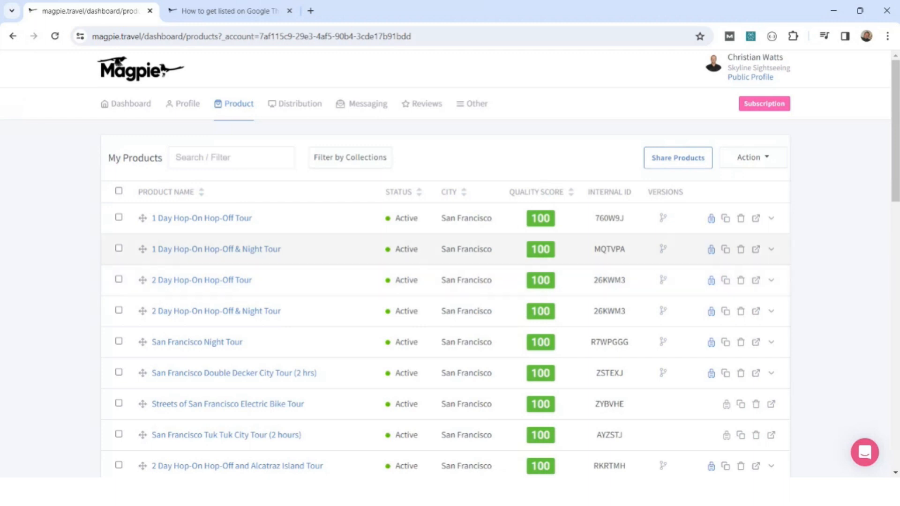
# Reopen the 1 Day Hop-On Hop-Off Tour and bring up the cancellation policy in its booking info.
pyautogui.click(234, 219)
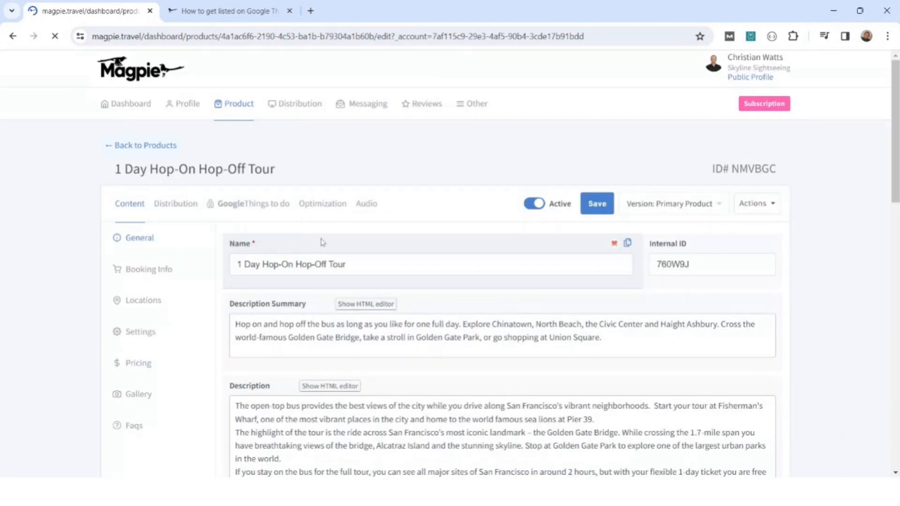
pyautogui.scroll(-1, 403, 221)
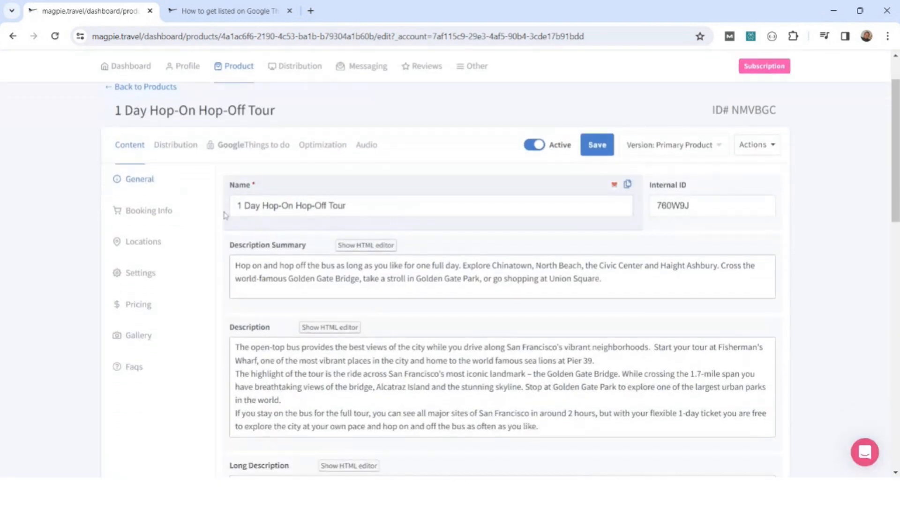
pyautogui.click(162, 216)
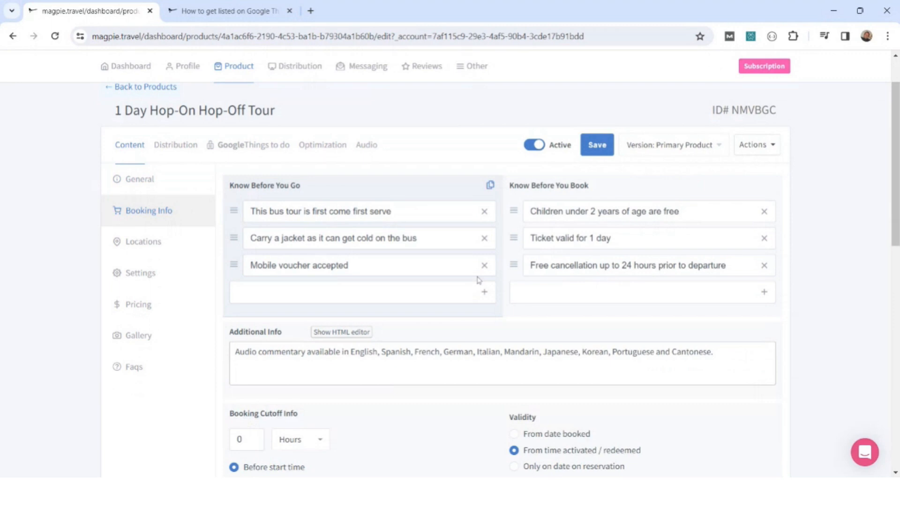
pyautogui.scroll(-4, 478, 280)
pyautogui.scroll(-2, 478, 280)
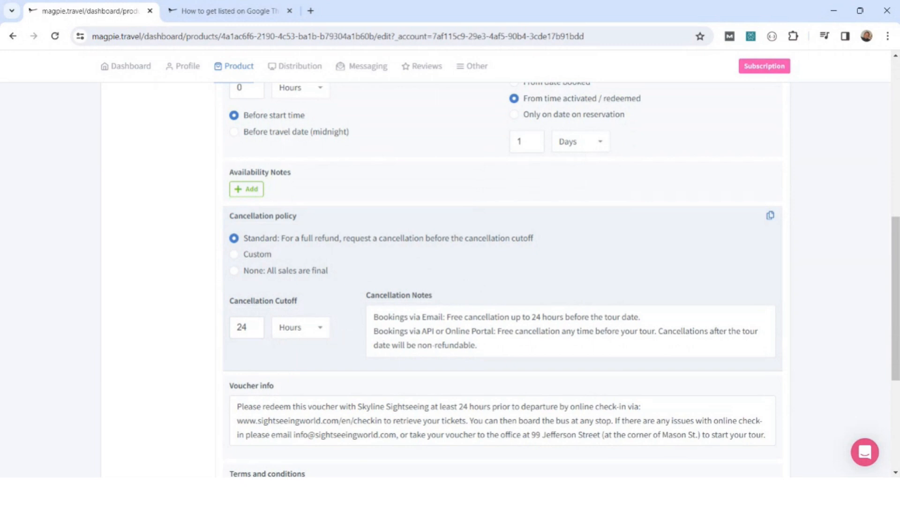
# Try copying the cancellation policy to all products except the 1 Day & Night, 2 Day, and 2 Day & Night Hop-On Hop-Off tours.
pyautogui.click(769, 216)
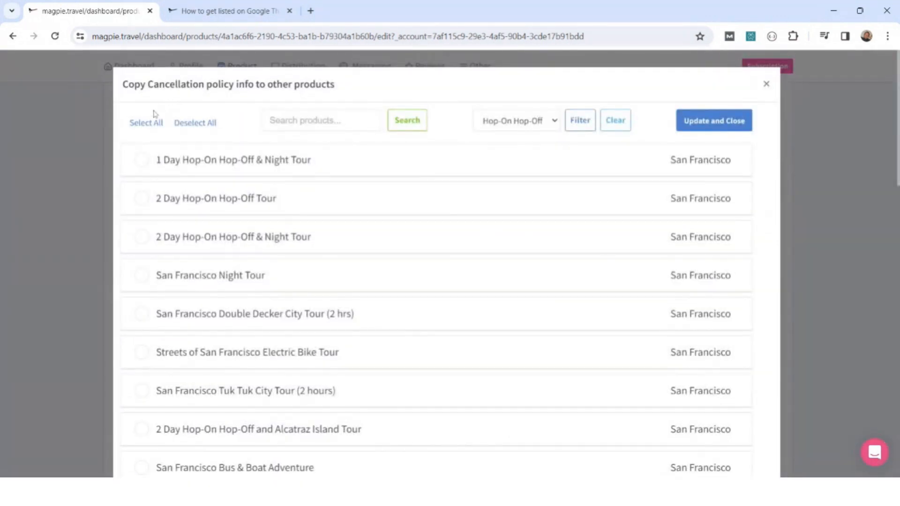
pyautogui.click(146, 126)
pyautogui.click(142, 160)
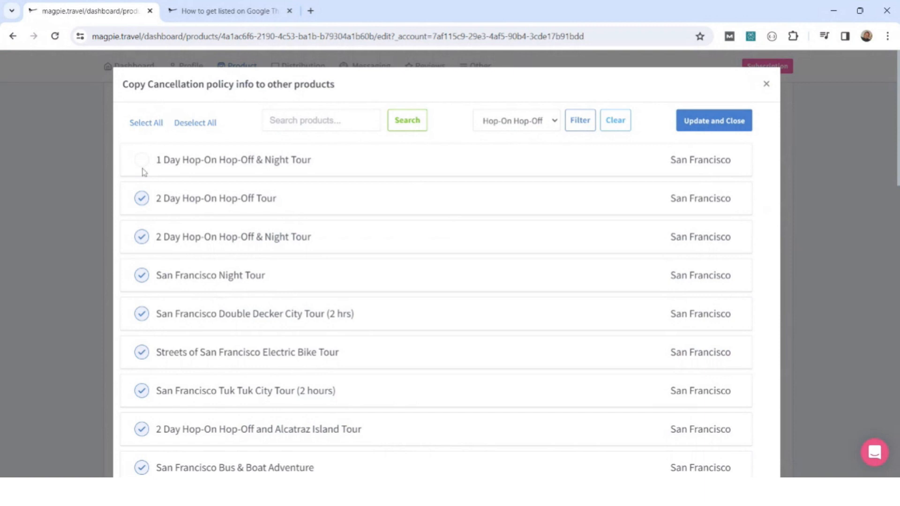
pyautogui.click(141, 201)
pyautogui.click(141, 237)
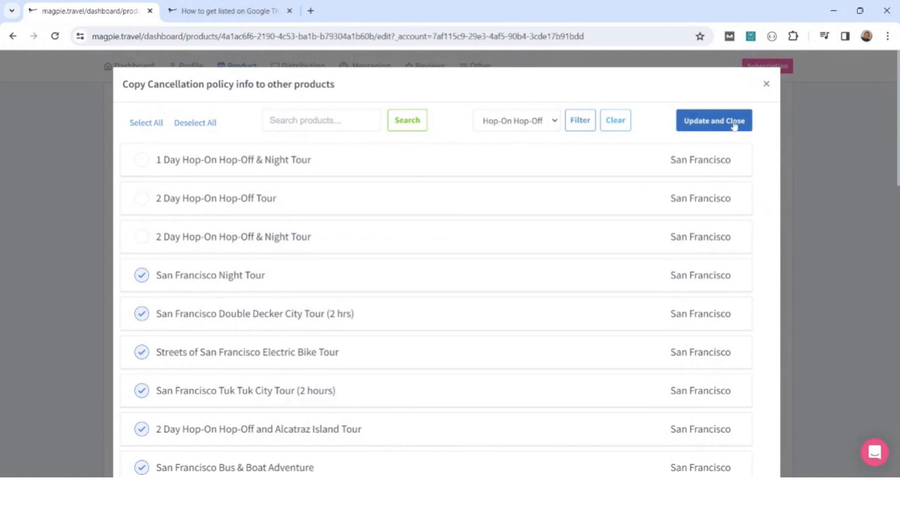
pyautogui.click(766, 84)
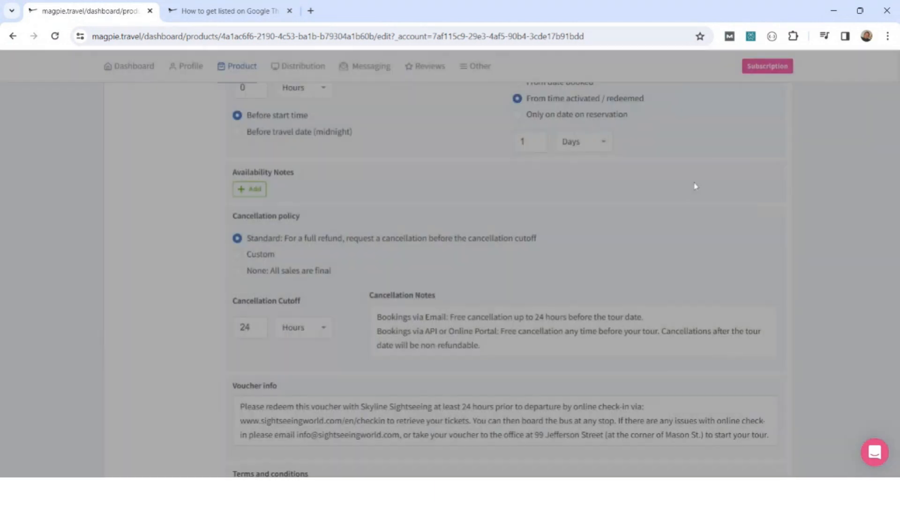
# Review the rest of the tour's booking info, including voucher info, terms and conditions, and group info.
pyautogui.scroll(-3, 522, 276)
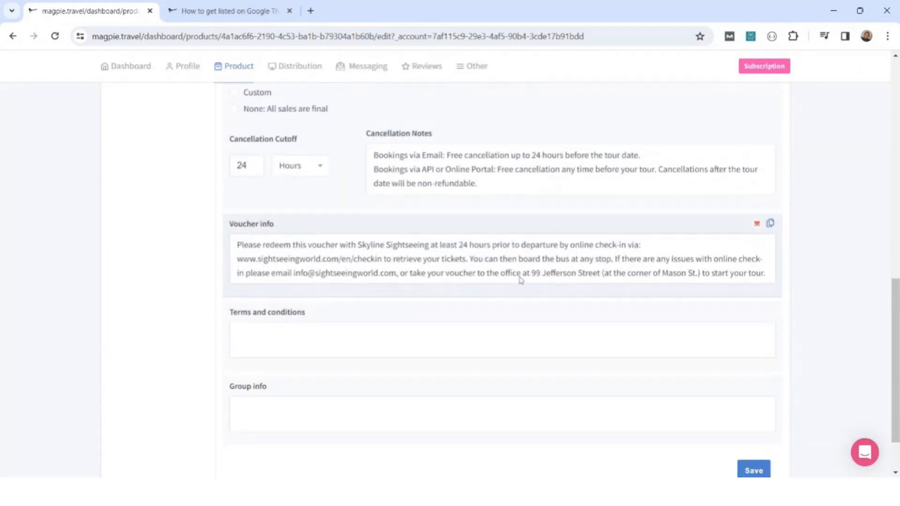
pyautogui.scroll(7, 518, 280)
pyautogui.scroll(4, 517, 281)
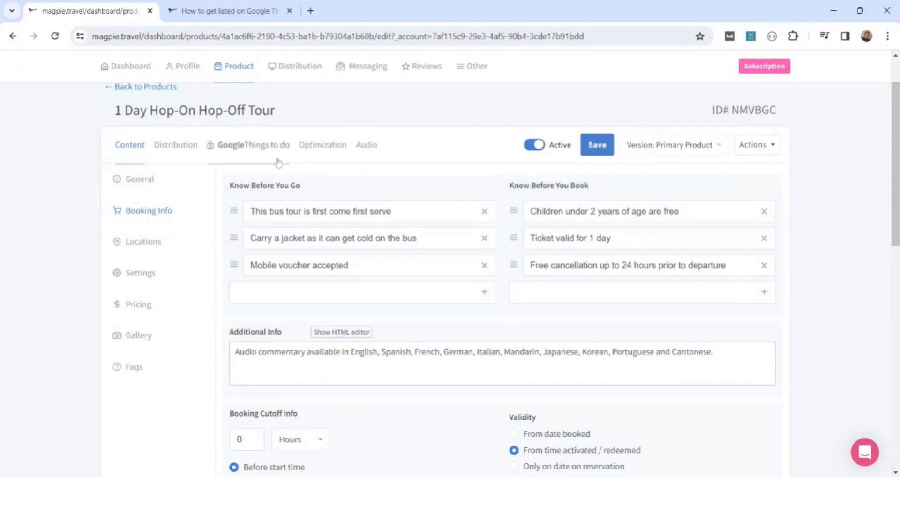
# Return to the My Products list and compare the products' quality scores.
pyautogui.moveTo(217, 71)
pyautogui.click(241, 97)
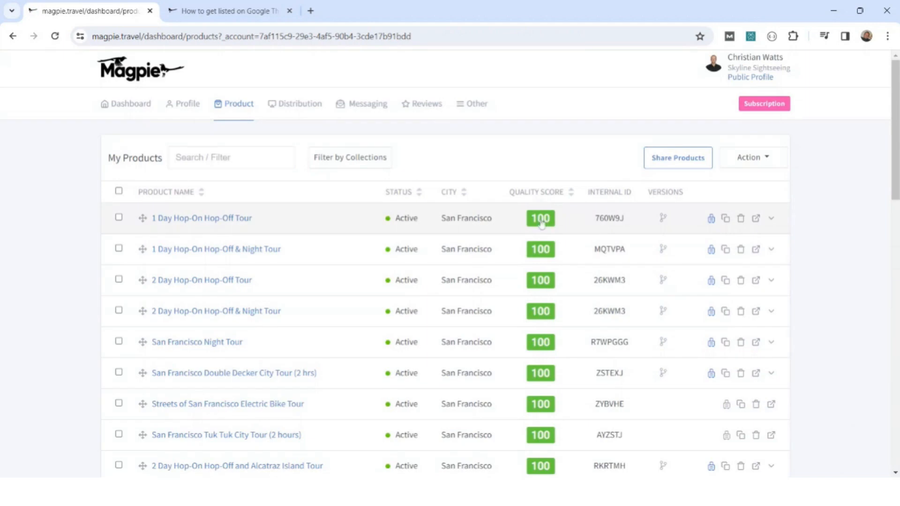
pyautogui.scroll(-4, 505, 318)
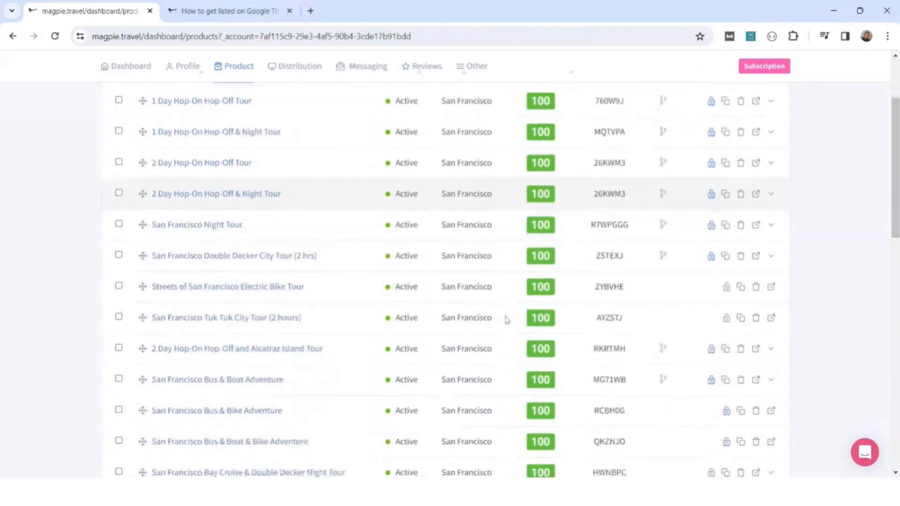
pyautogui.scroll(-11, 505, 319)
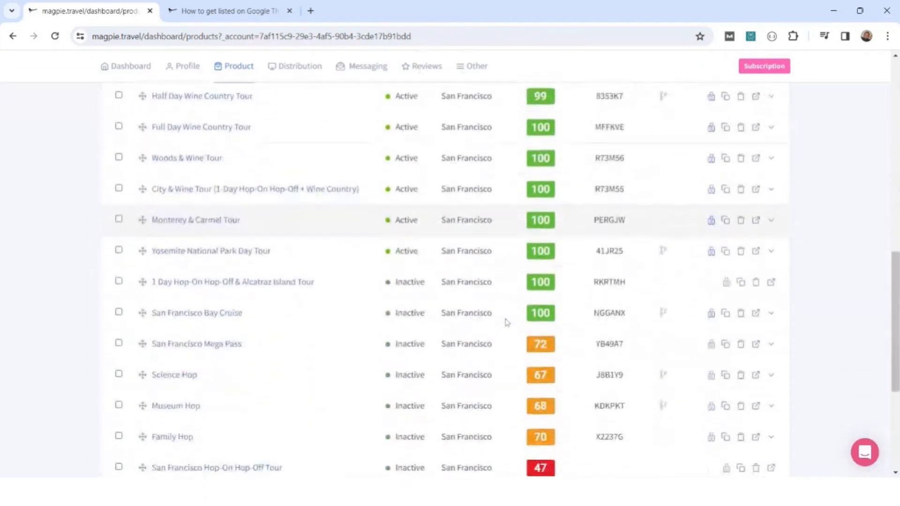
pyautogui.scroll(-1, 506, 322)
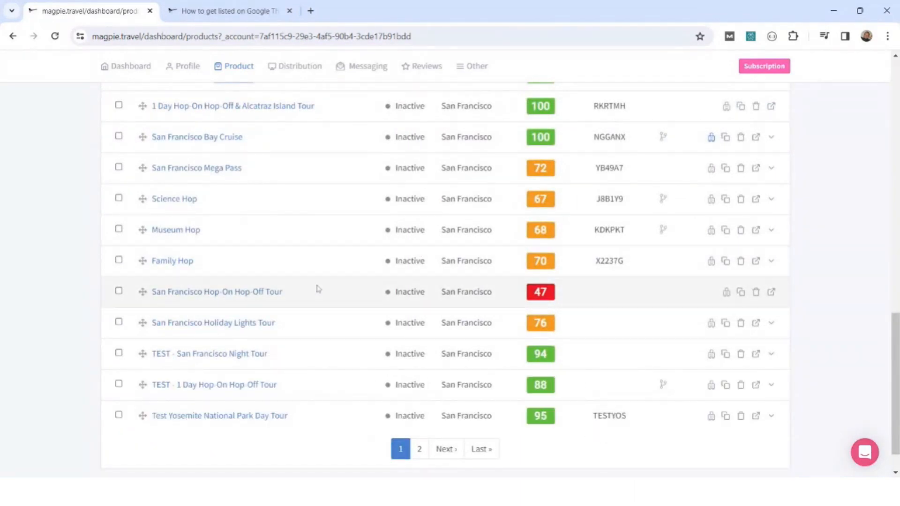
# Open the inactive San Francisco Hop-On Hop-Off Tour and check which general content fields are flagged as incomplete.
pyautogui.click(224, 295)
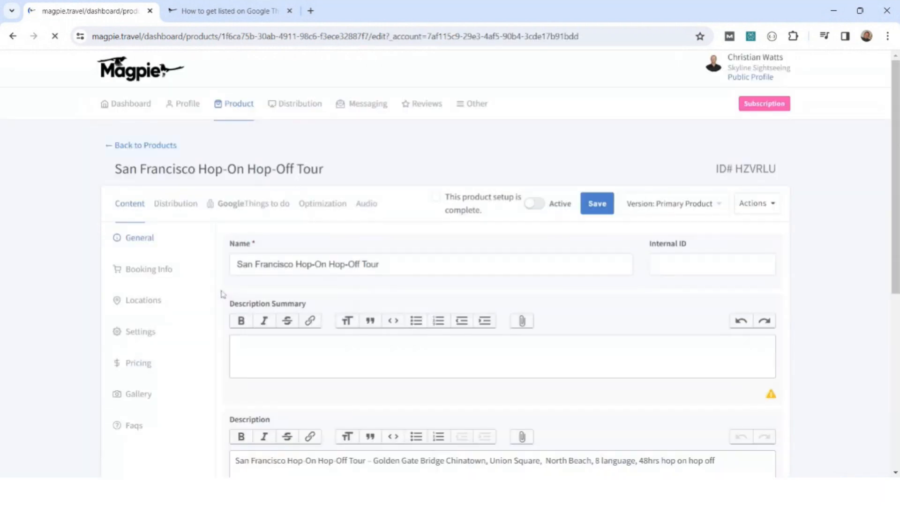
pyautogui.scroll(-7, 481, 288)
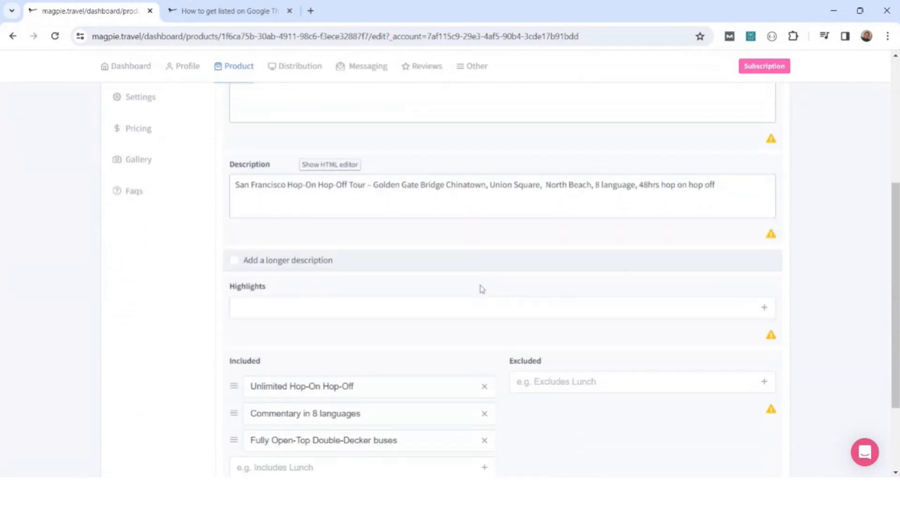
pyautogui.scroll(5, 481, 288)
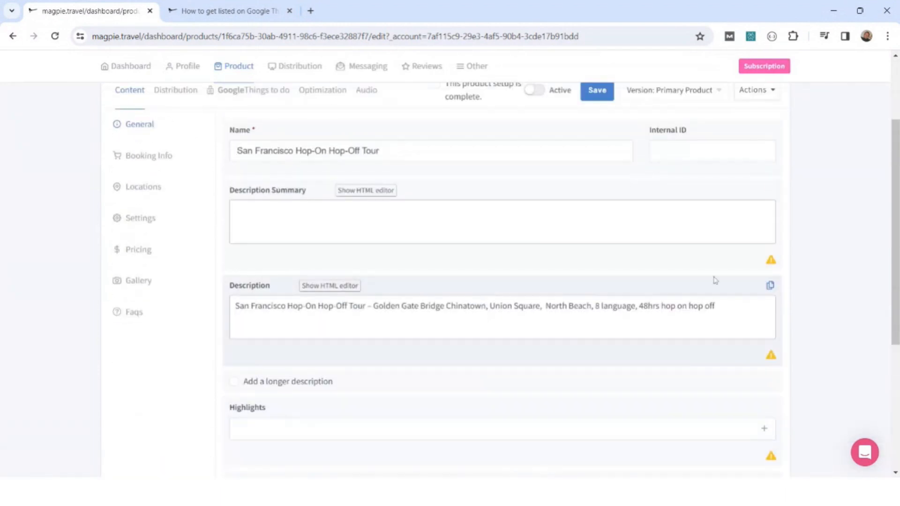
# Check the content warnings on the San Francisco Hop-On Hop-Off Tour and review its quality score suggestions under Optimization.
pyautogui.moveTo(774, 263)
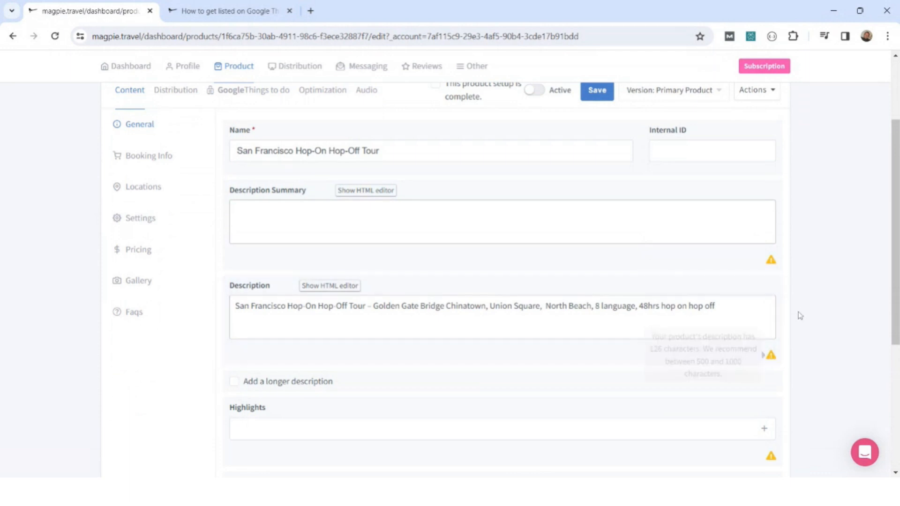
pyautogui.scroll(3, 809, 309)
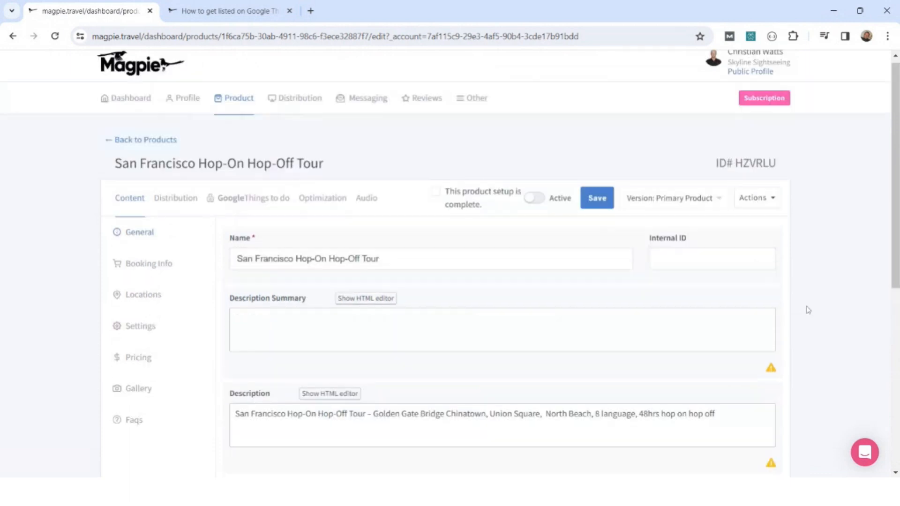
pyautogui.click(328, 211)
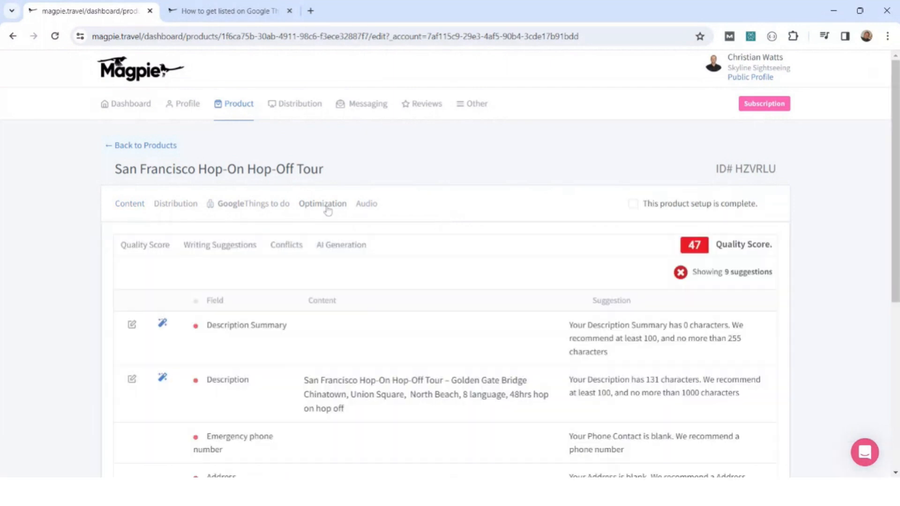
pyautogui.moveTo(897, 184); pyautogui.dragTo(879, 257)
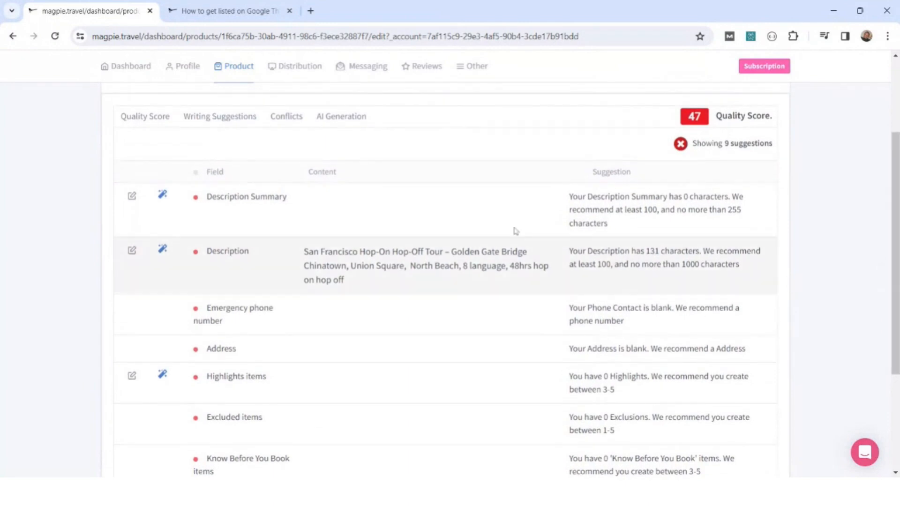
# Generate alternative description summaries and save the second one, beginning "Discover the iconic Golden Gate Bridge", as the tour's summary.
pyautogui.click(163, 199)
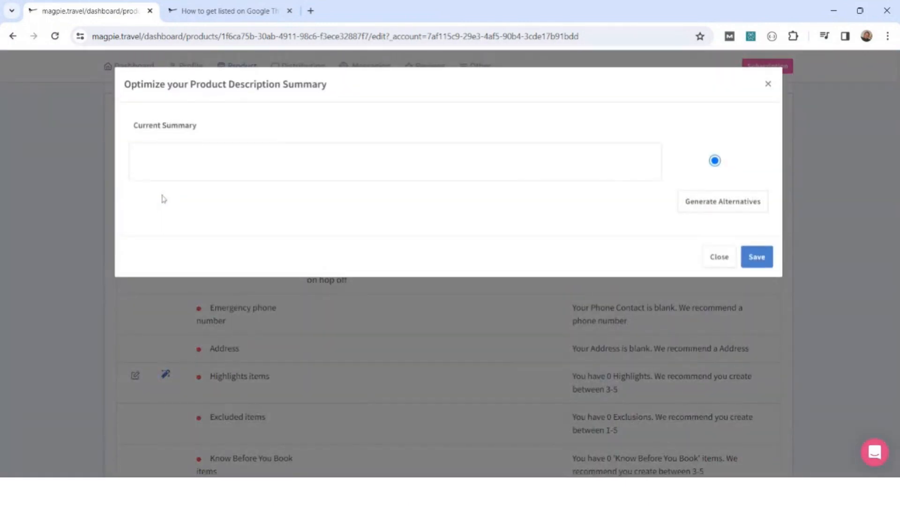
pyautogui.click(751, 212)
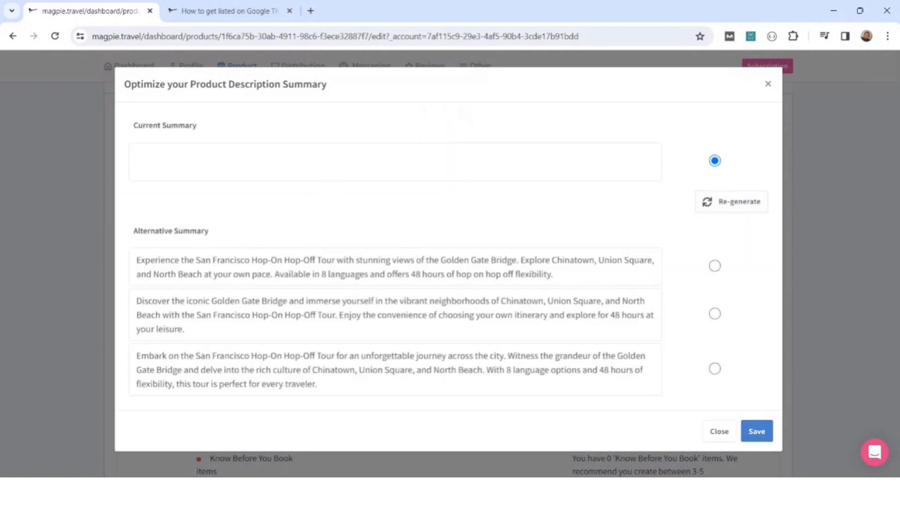
pyautogui.click(714, 314)
pyautogui.click(756, 430)
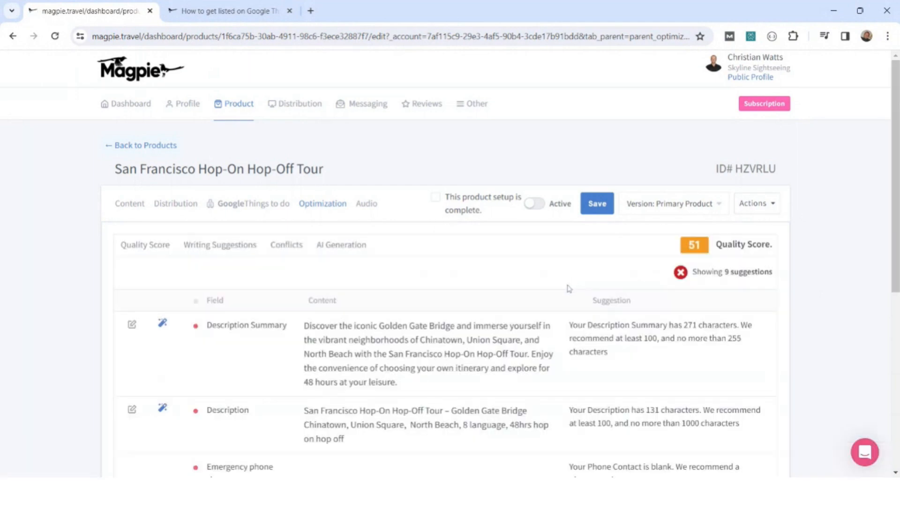
pyautogui.scroll(-3, 568, 288)
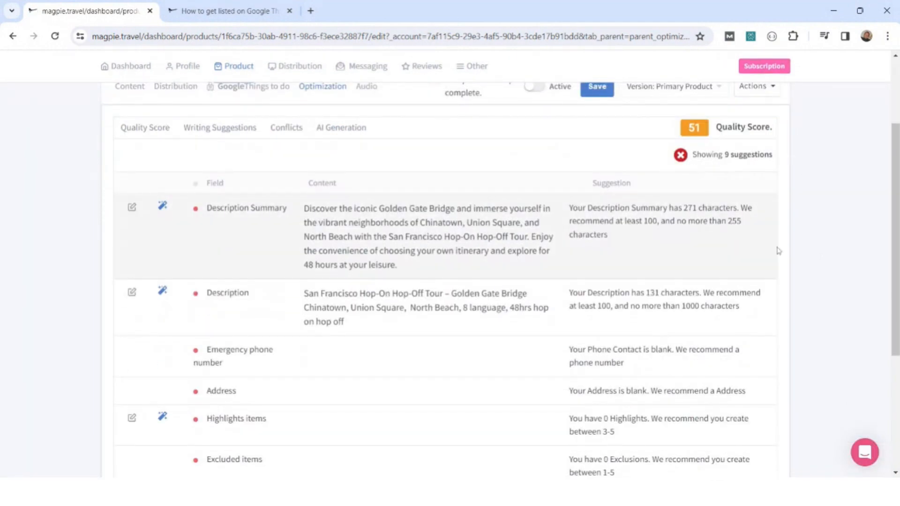
pyautogui.scroll(3, 780, 252)
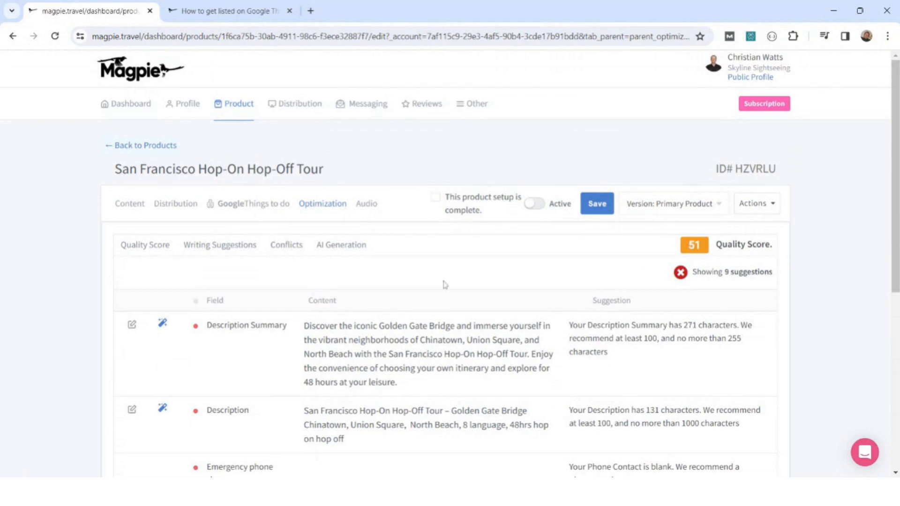
# Open AI Generation for the tour, look at the SEO keyword options, and regenerate the product content.
pyautogui.click(342, 252)
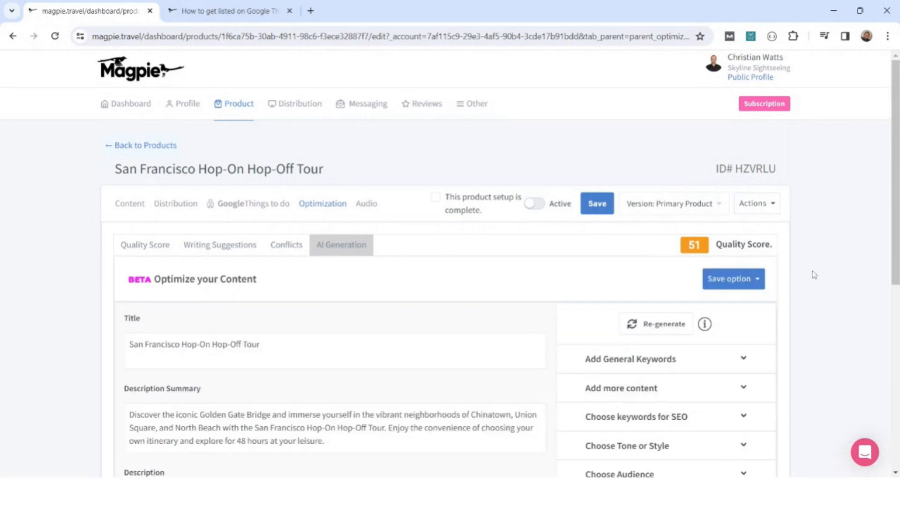
pyautogui.scroll(-3, 814, 275)
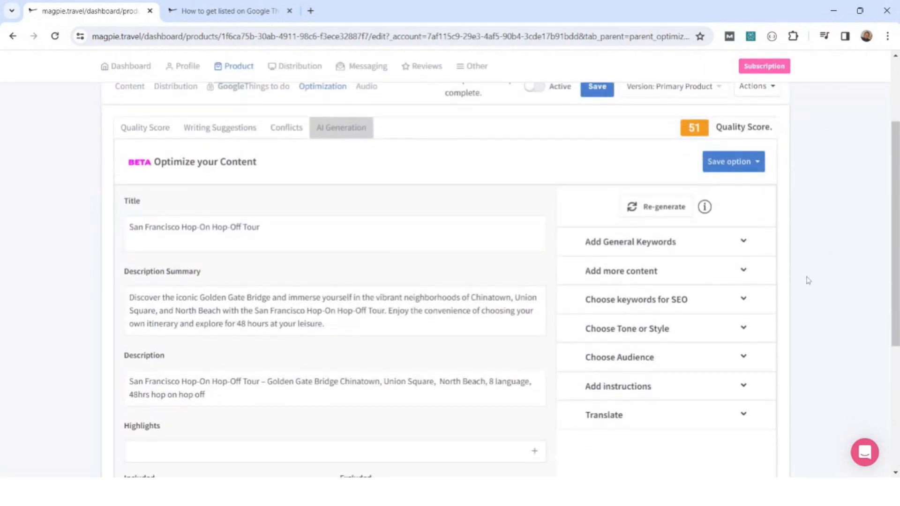
pyautogui.moveTo(473, 300)
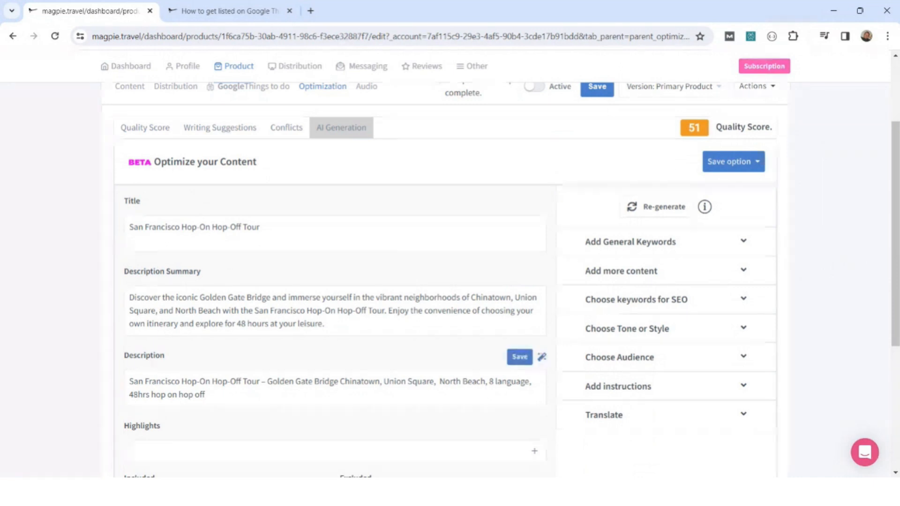
pyautogui.scroll(-1, 335, 388)
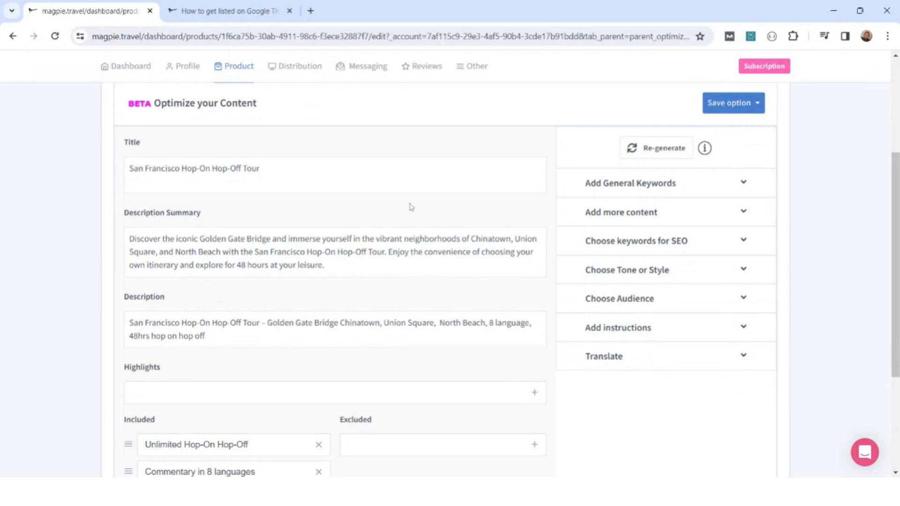
pyautogui.click(745, 241)
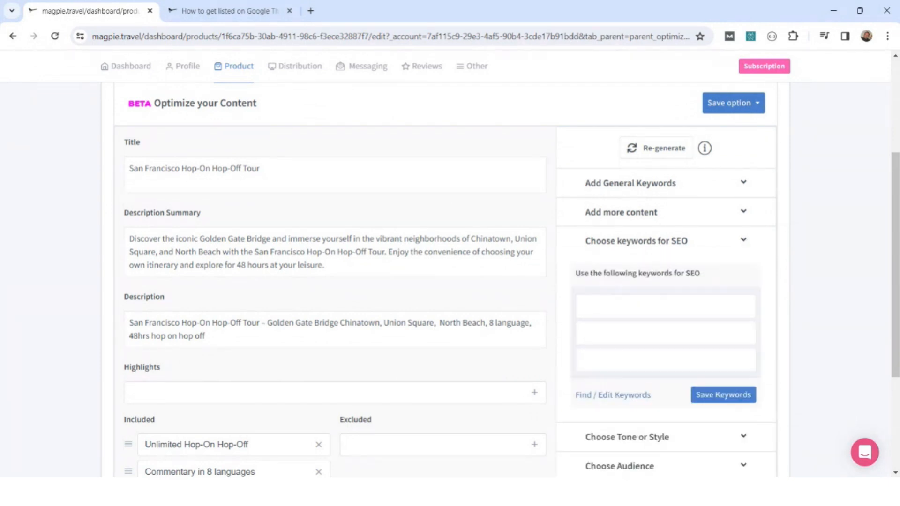
pyautogui.click(658, 150)
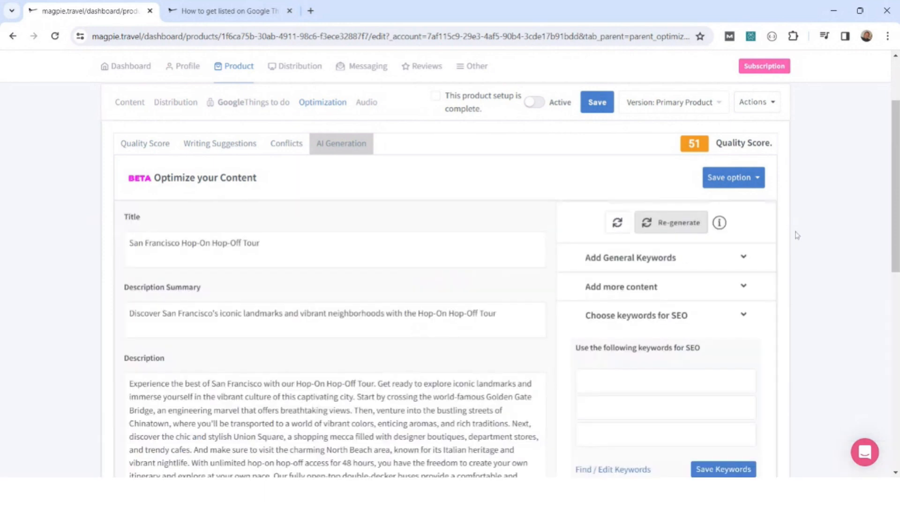
# Review the regenerated summary, description, highlights, included and excluded items, and save them to the product.
pyautogui.scroll(-3, 539, 220)
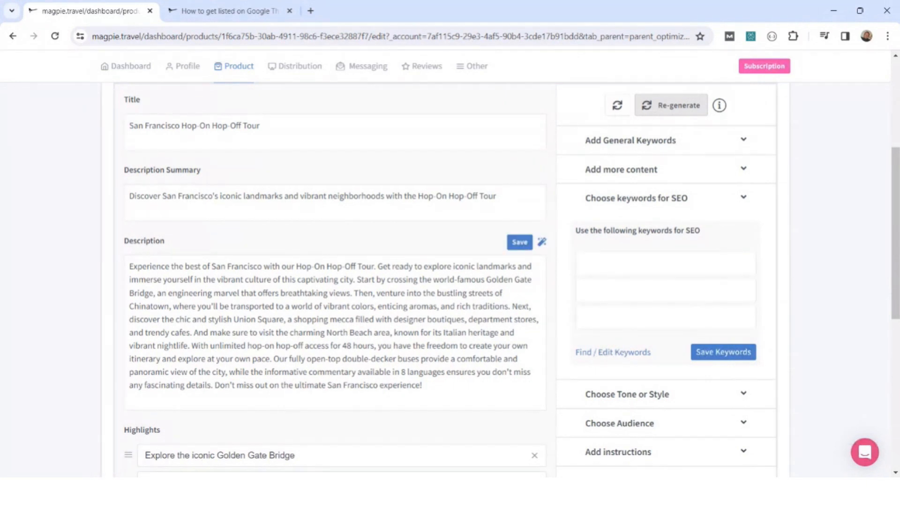
pyautogui.scroll(-4, 328, 281)
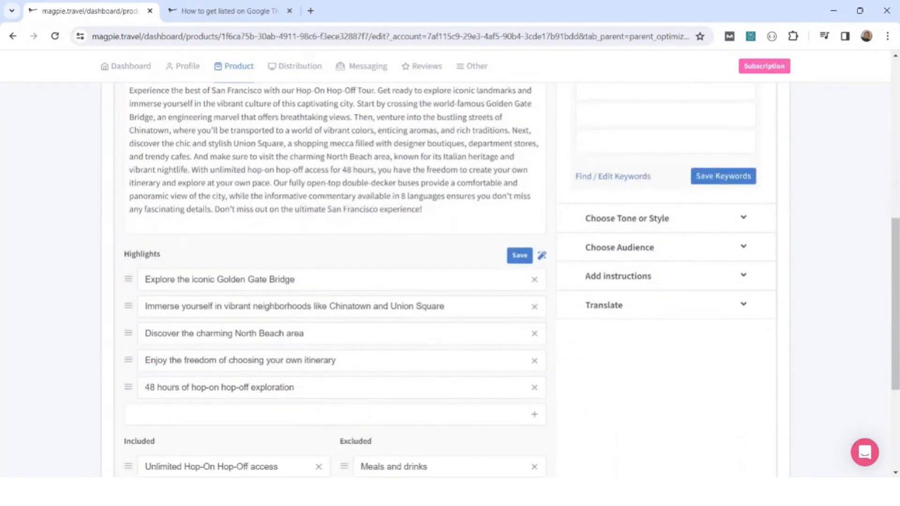
pyautogui.scroll(-3, 328, 281)
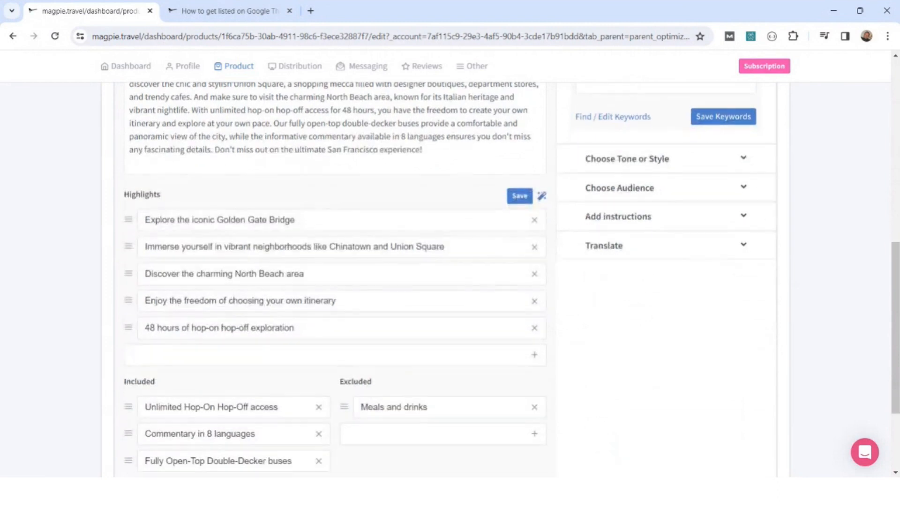
pyautogui.scroll(2, 327, 281)
pyautogui.scroll(2, 307, 303)
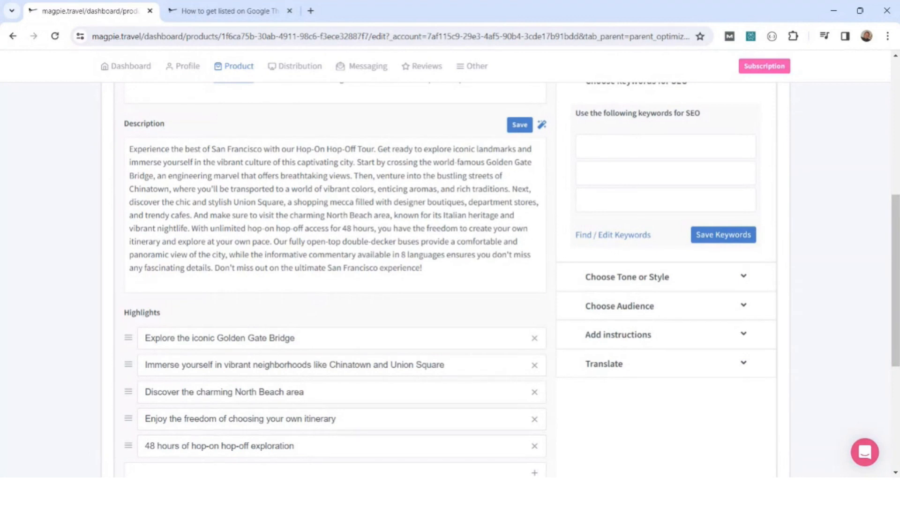
pyautogui.scroll(4, 328, 281)
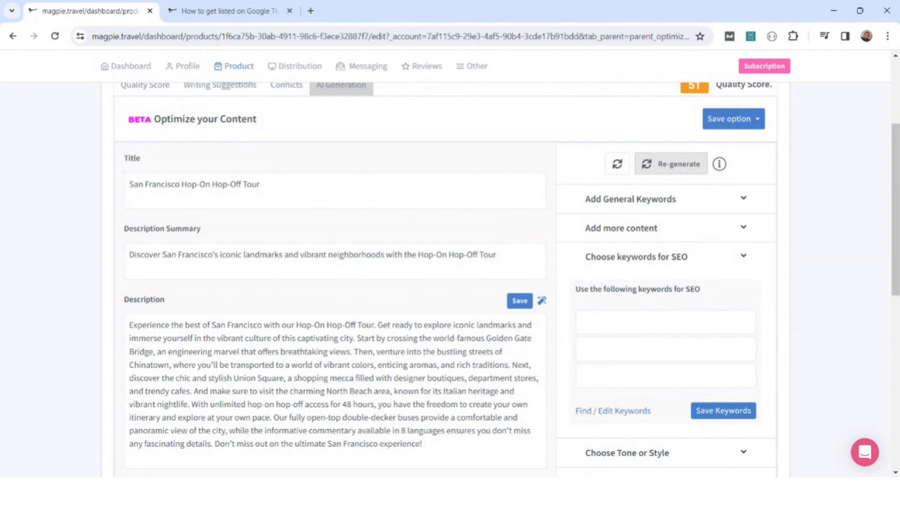
pyautogui.click(752, 120)
pyautogui.click(722, 145)
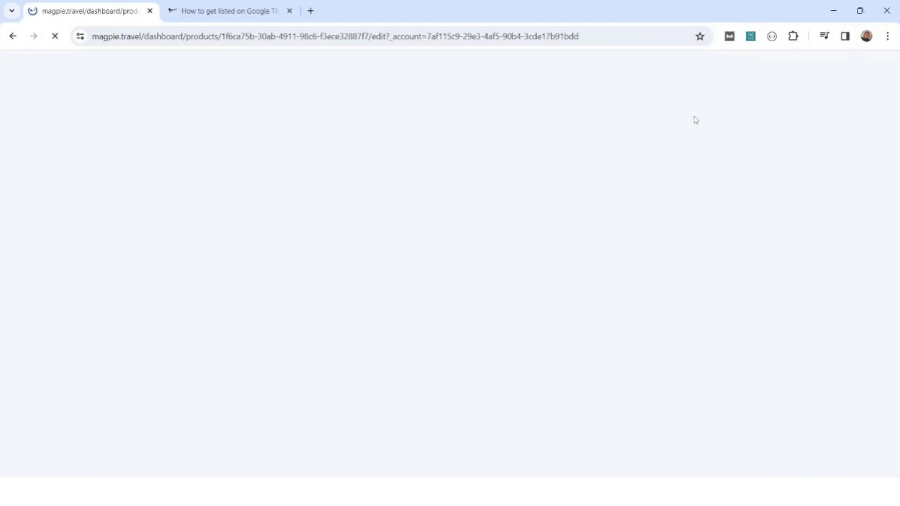
# Review the tour's updated quality score and remaining suggestions, including description length, highlights, Know Before You Go items, and product images.
pyautogui.click(311, 205)
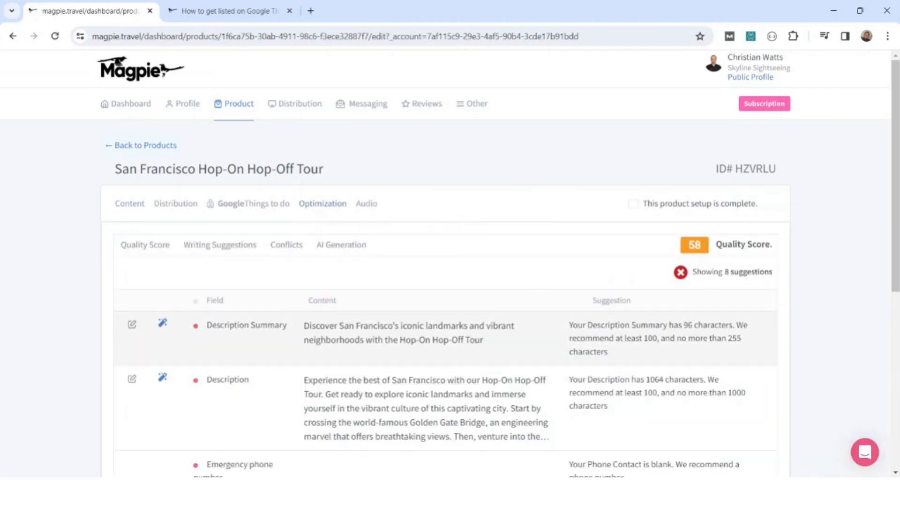
pyautogui.scroll(-3, 412, 340)
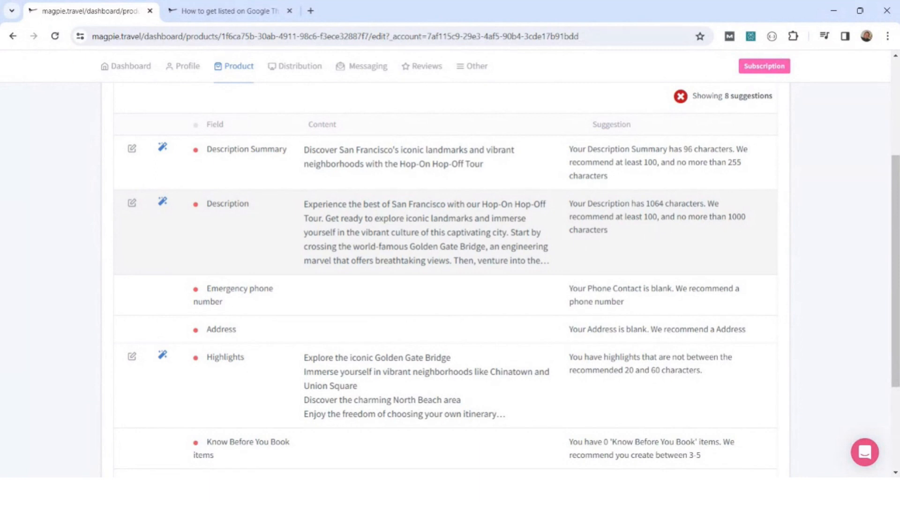
pyautogui.moveTo(662, 204); pyautogui.dragTo(650, 204)
pyautogui.scroll(-3, 396, 277)
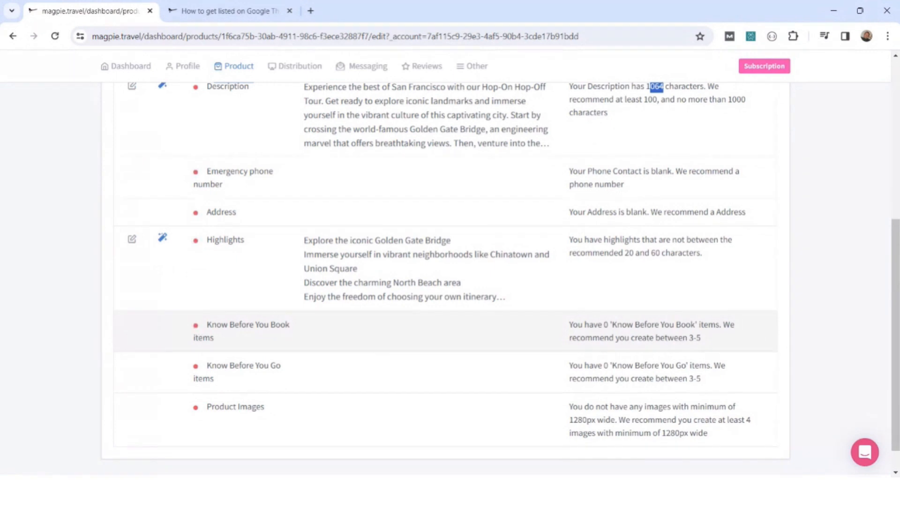
pyautogui.scroll(4, 415, 175)
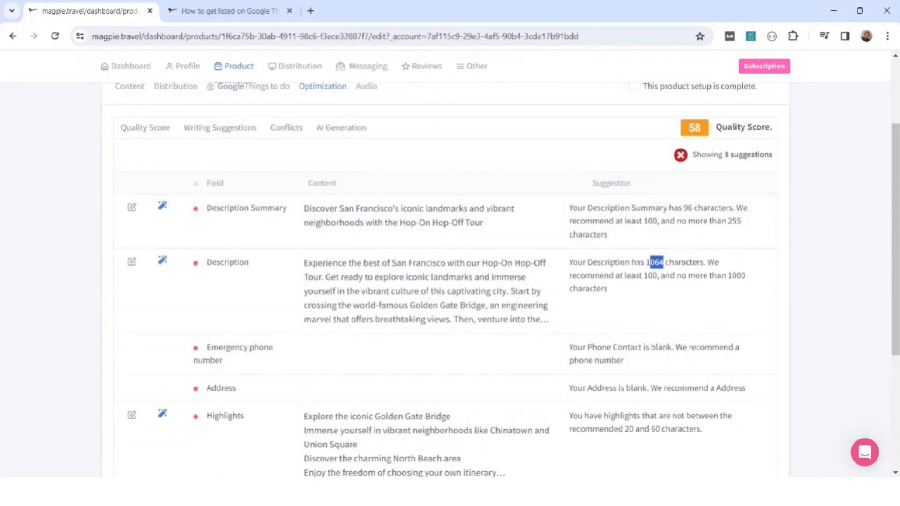
pyautogui.scroll(3, 408, 259)
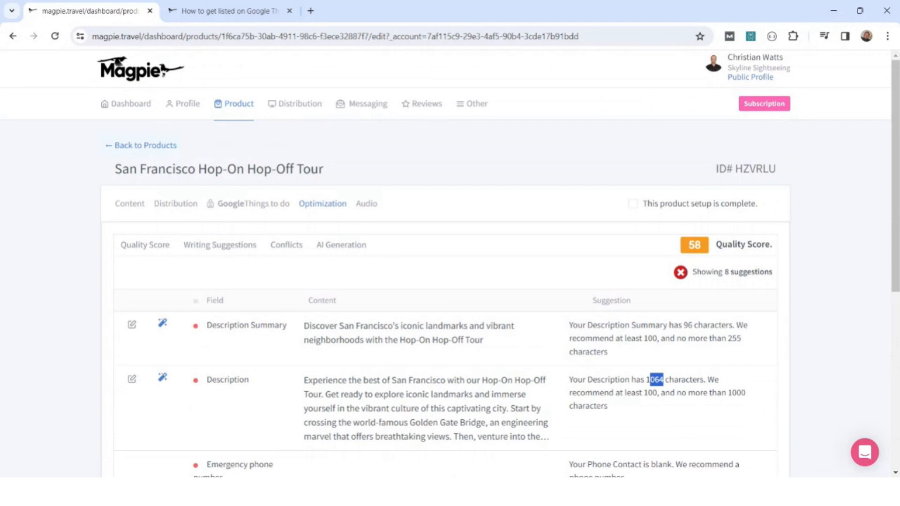
# Open the tour's writing suggestions and regenerate them.
pyautogui.click(219, 246)
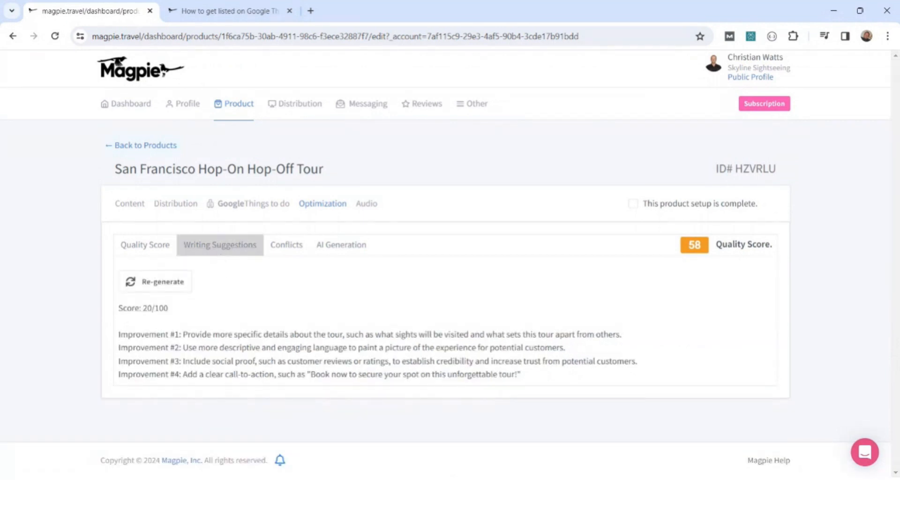
pyautogui.click(161, 283)
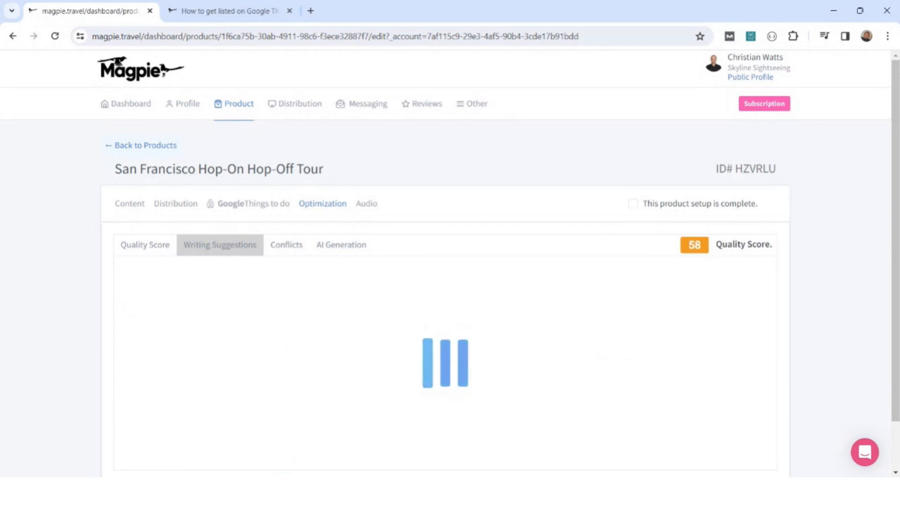
pyautogui.scroll(-2, 342, 311)
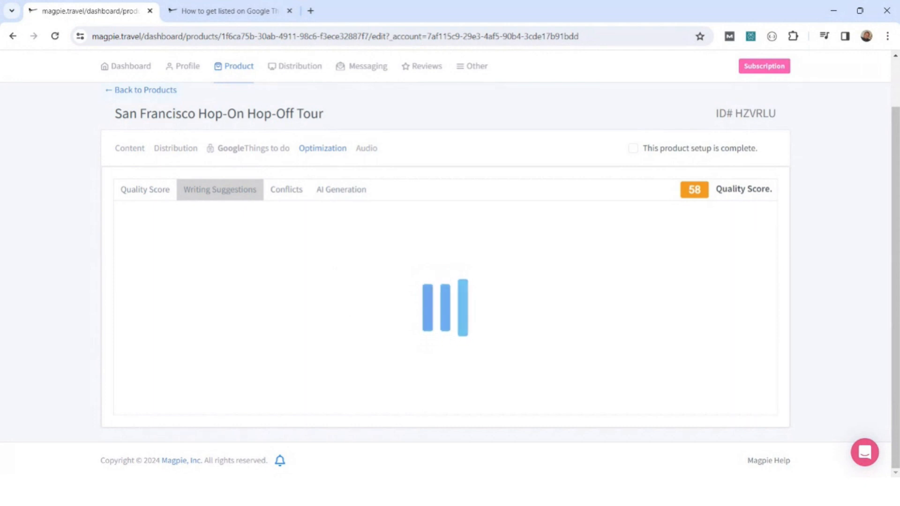
# Check the tour's content for conflicts and return to the writing suggestions.
pyautogui.click(286, 190)
pyautogui.click(154, 280)
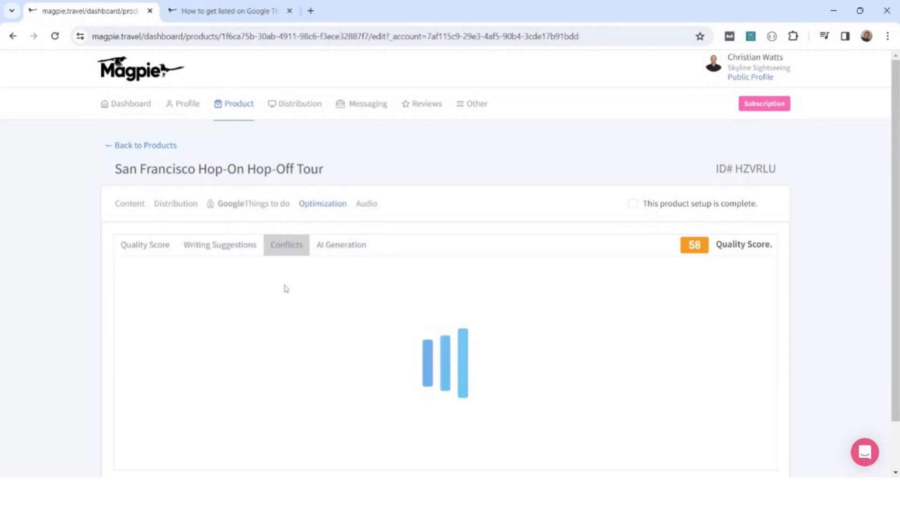
pyautogui.click(246, 253)
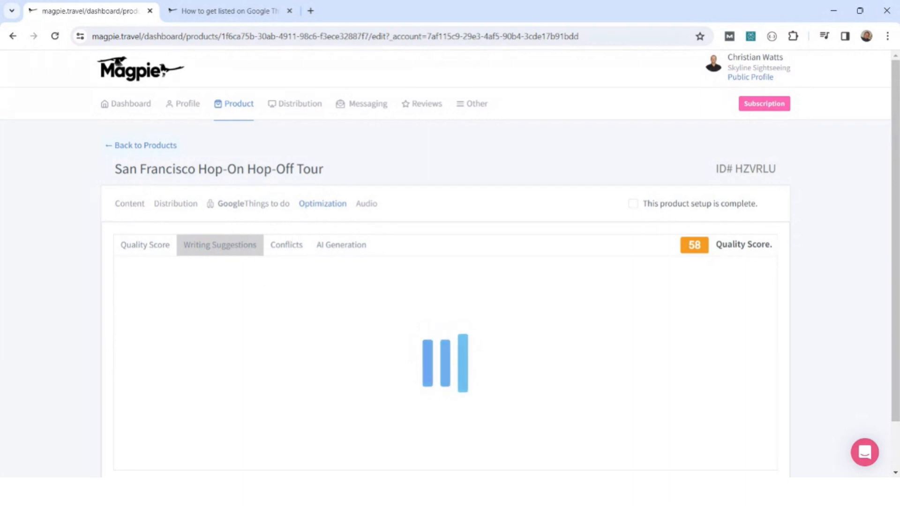
# Look over the My Products list and the resellers connected for distribution.
pyautogui.moveTo(228, 130)
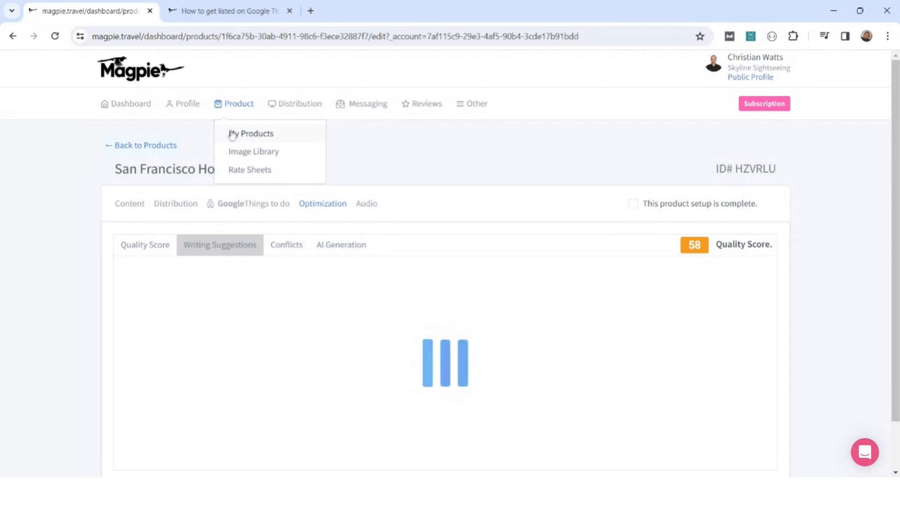
pyautogui.click(232, 135)
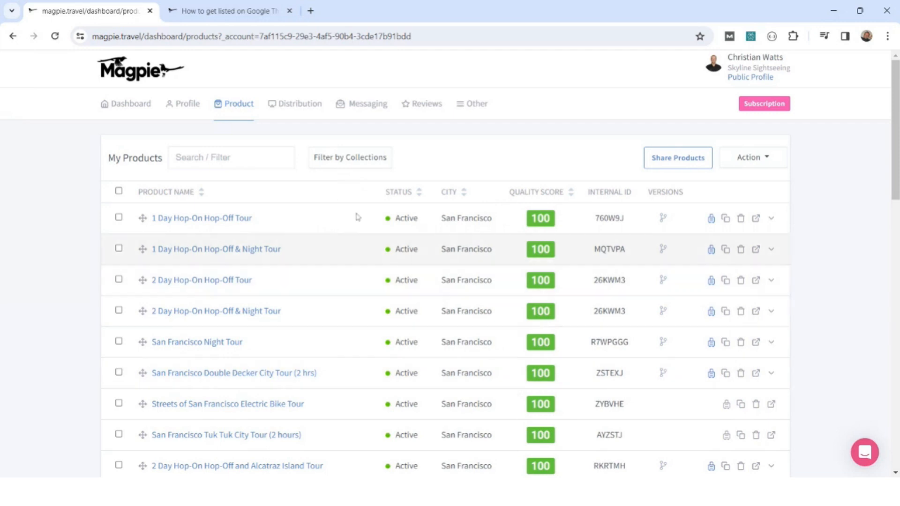
pyautogui.moveTo(296, 110)
pyautogui.click(304, 135)
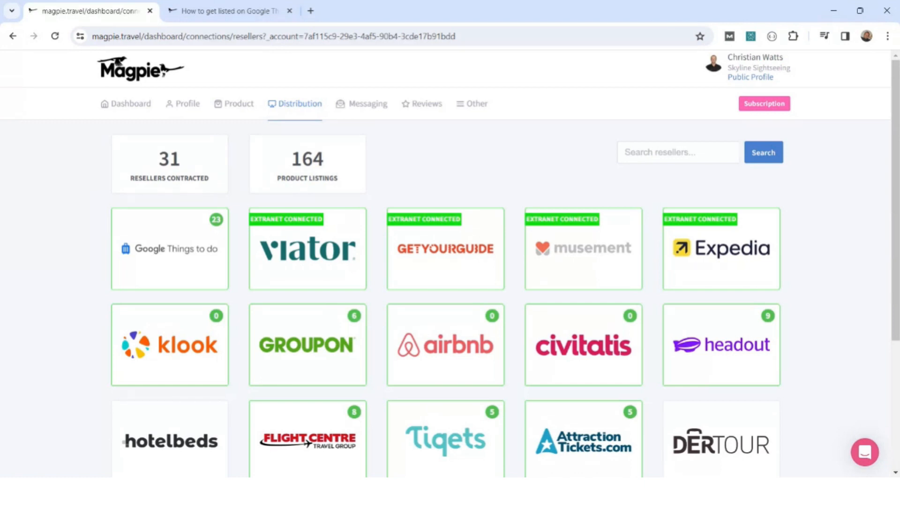
# Open the 1 Day Hop-On Hop-Off Tour from the My Products list.
pyautogui.click(226, 107)
pyautogui.click(242, 136)
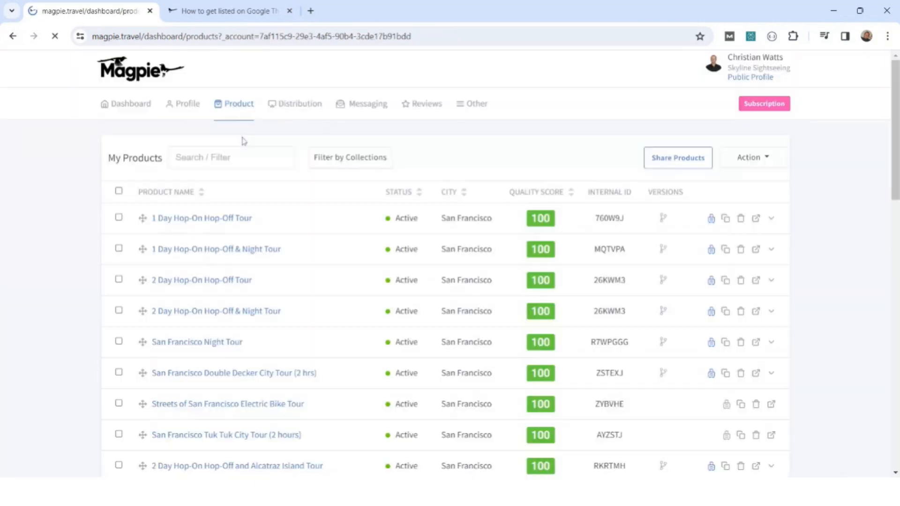
pyautogui.click(228, 218)
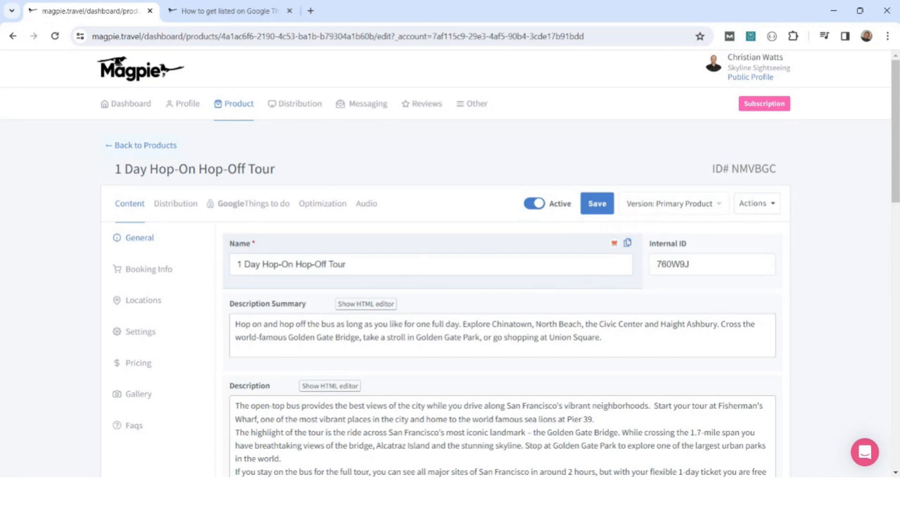
# Look at the Musement extranet export for the tour's name and close it without updating.
pyautogui.click(347, 264)
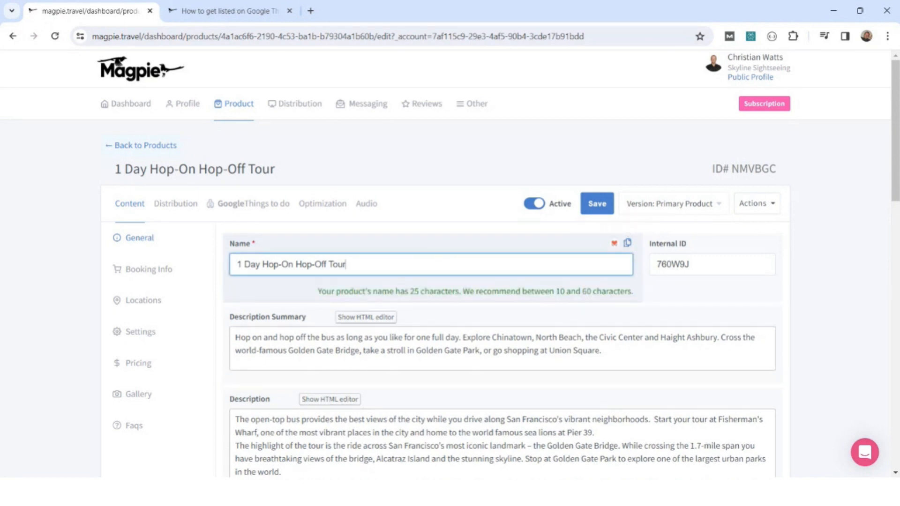
pyautogui.click(614, 249)
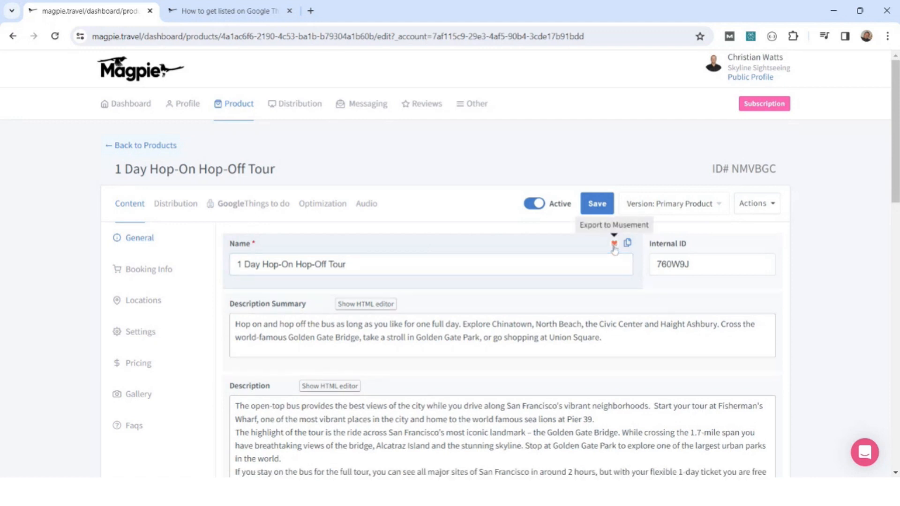
pyautogui.click(614, 247)
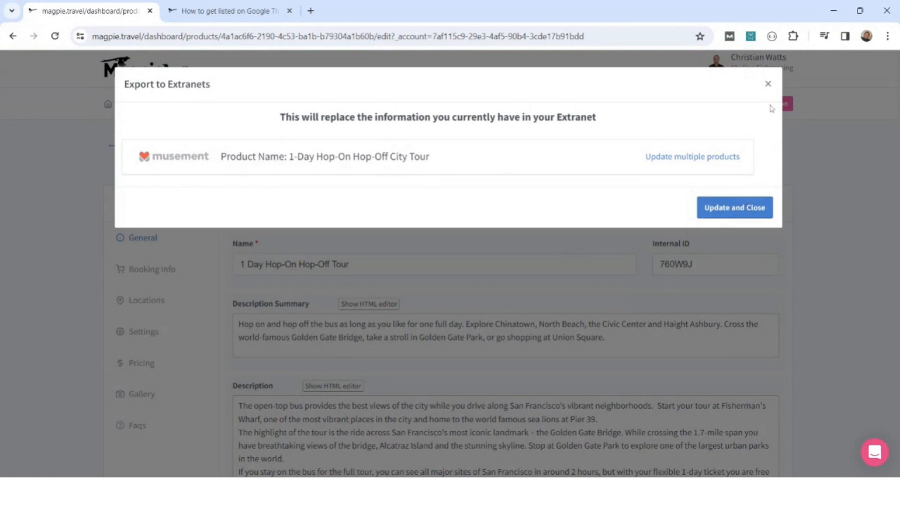
pyautogui.click(767, 86)
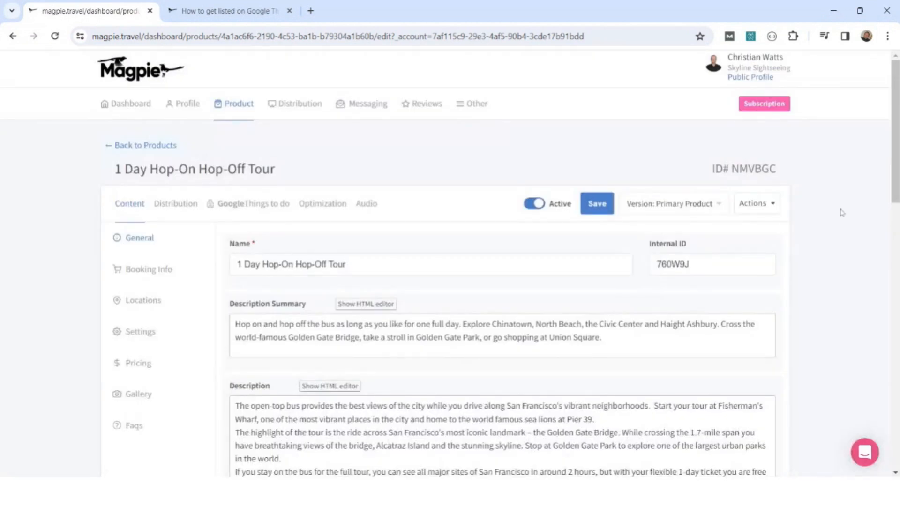
pyautogui.scroll(-3, 829, 229)
pyautogui.scroll(3, 824, 233)
# Start a product share from the My Products list and add the Headout contact as recipient.
pyautogui.moveTo(239, 113)
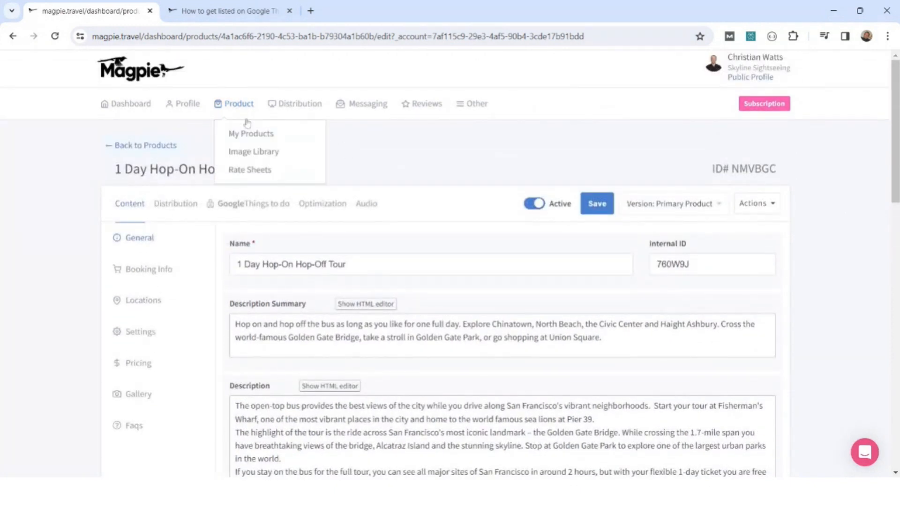
pyautogui.click(234, 136)
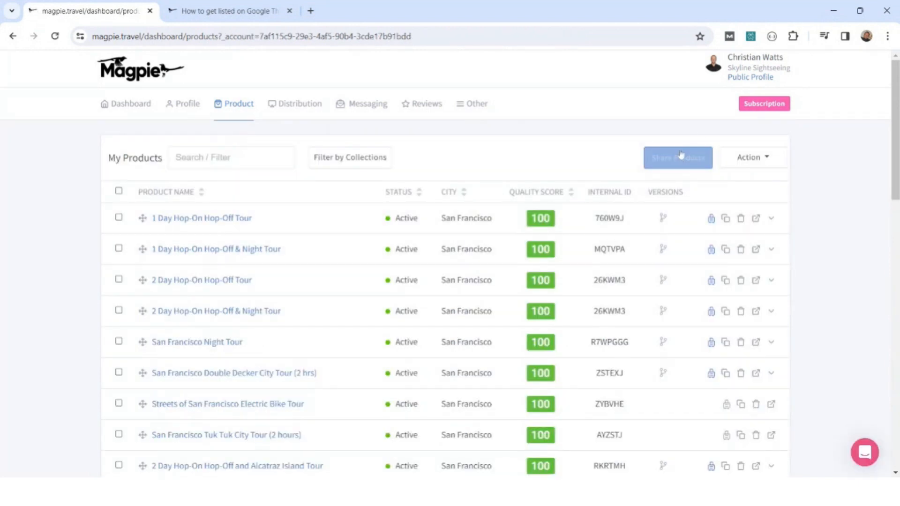
pyautogui.click(683, 167)
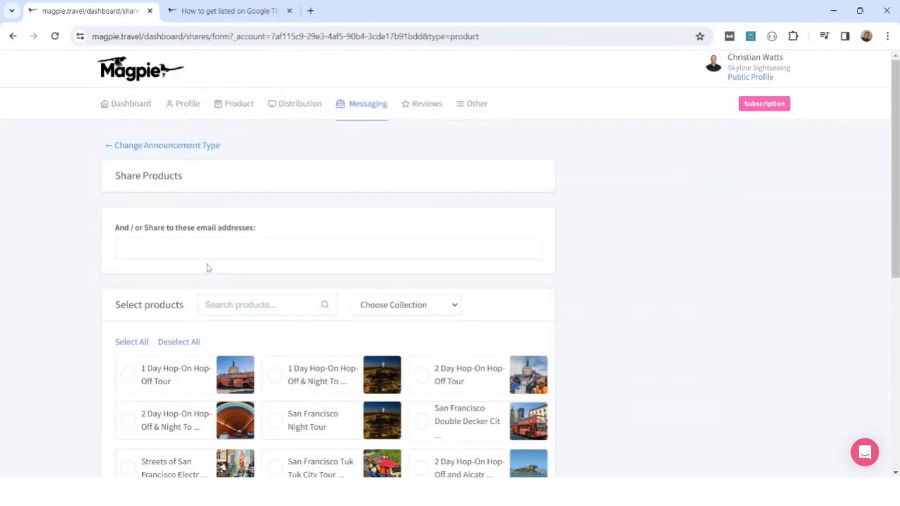
pyautogui.click(328, 248)
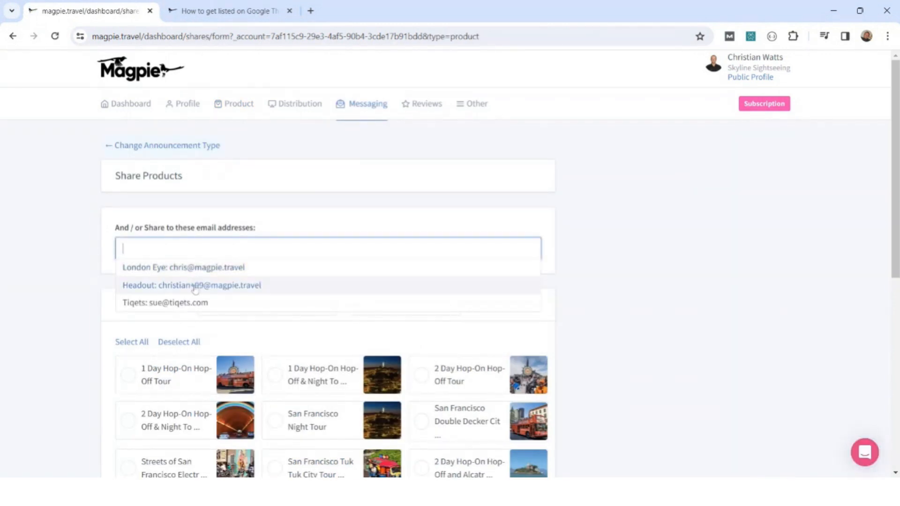
pyautogui.click(195, 286)
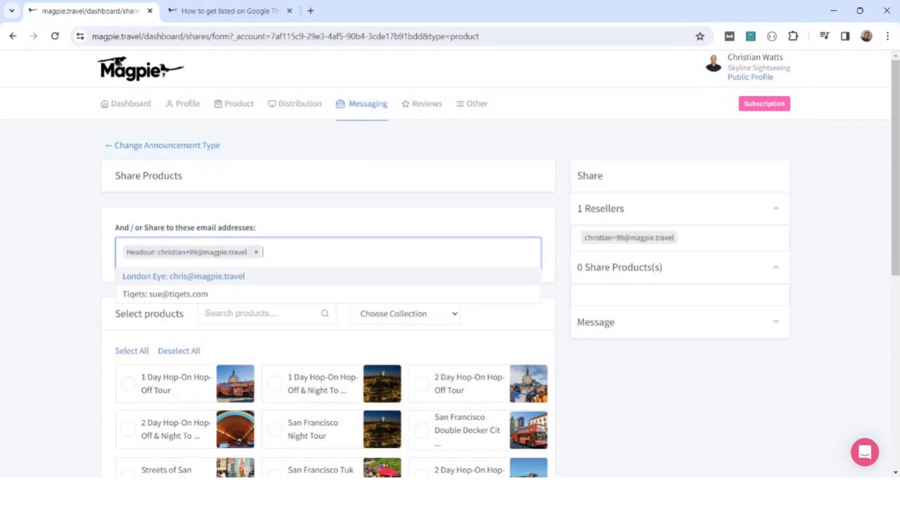
pyautogui.click(557, 253)
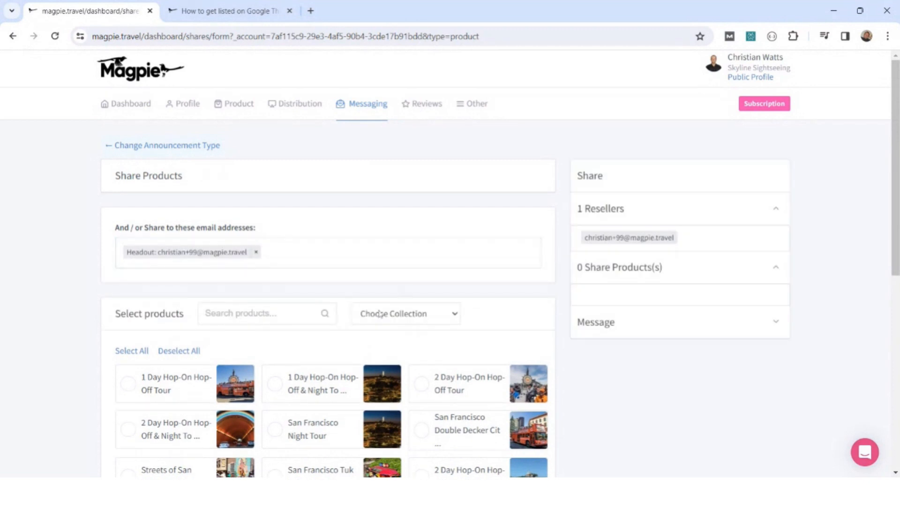
# Select the 1 Day and 2 Day Hop-On Hop-Off, 2 Day Hop-On Hop-Off & Night, San Francisco Night and Double Decker City tours, and preview the email.
pyautogui.scroll(-3, 380, 314)
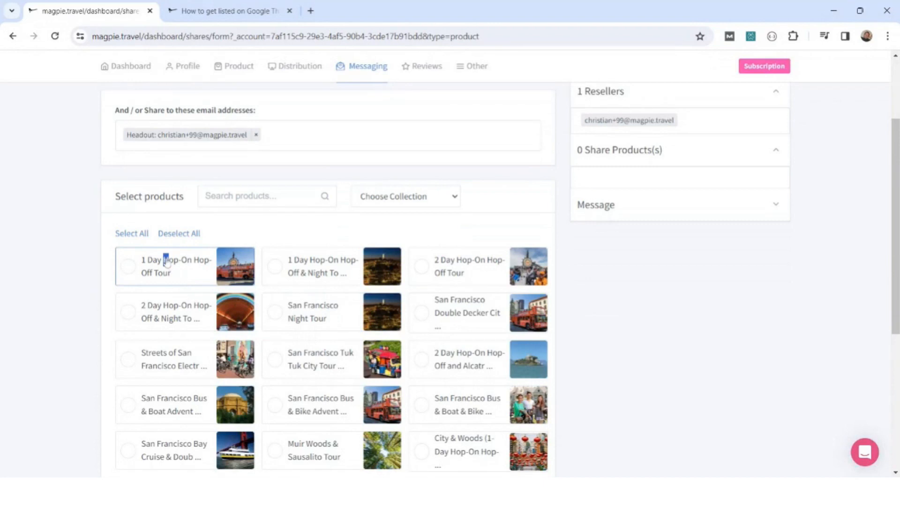
pyautogui.click(166, 311)
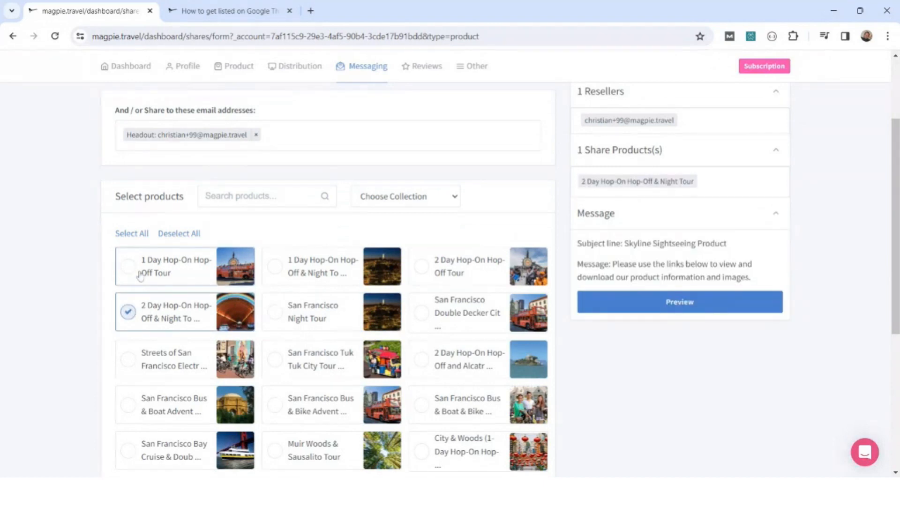
pyautogui.click(140, 276)
pyautogui.click(276, 315)
pyautogui.click(423, 315)
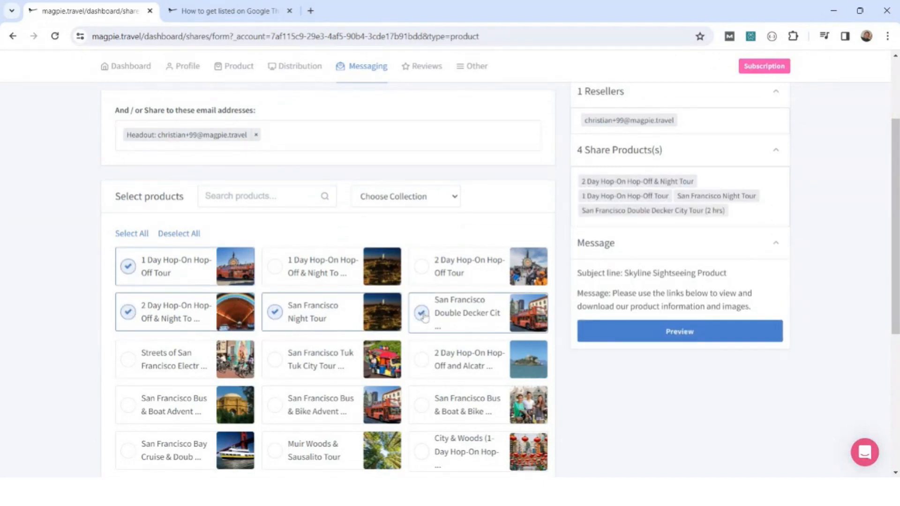
pyautogui.click(429, 281)
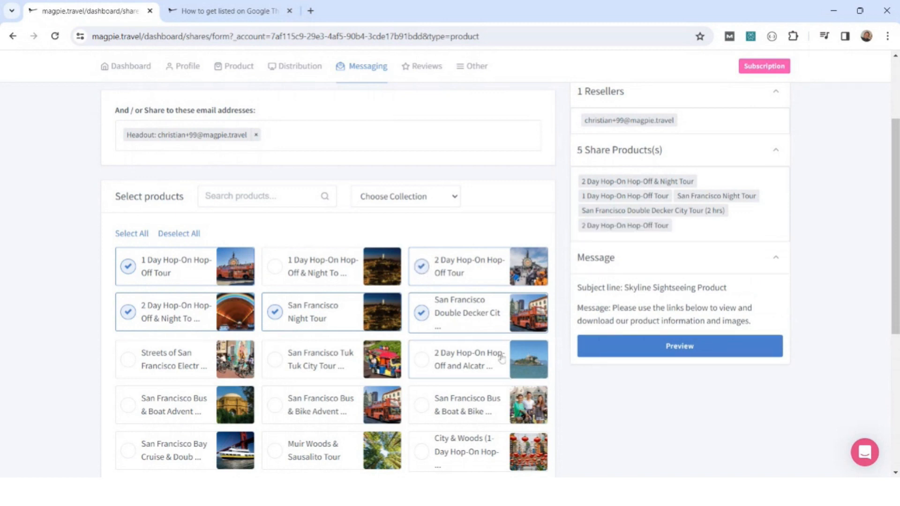
pyautogui.click(688, 351)
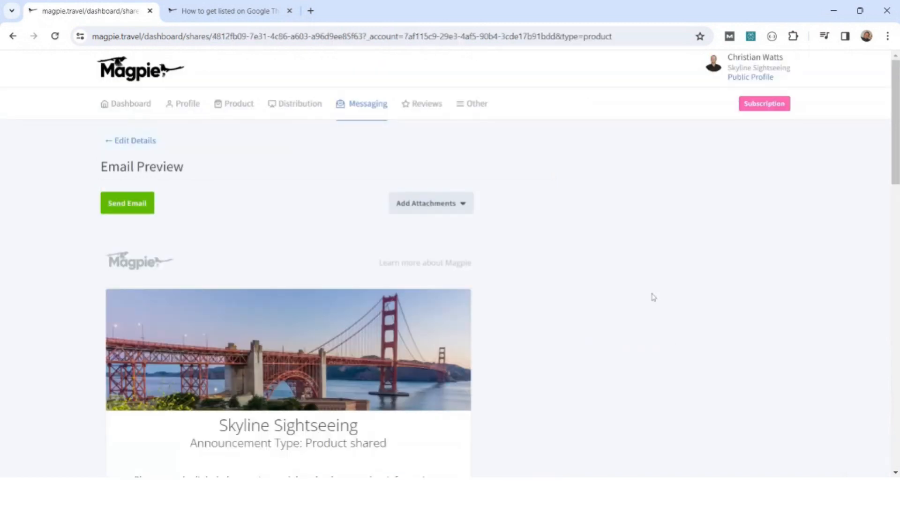
# Review the shared tours and their language versions in the email preview.
pyautogui.scroll(-9, 653, 297)
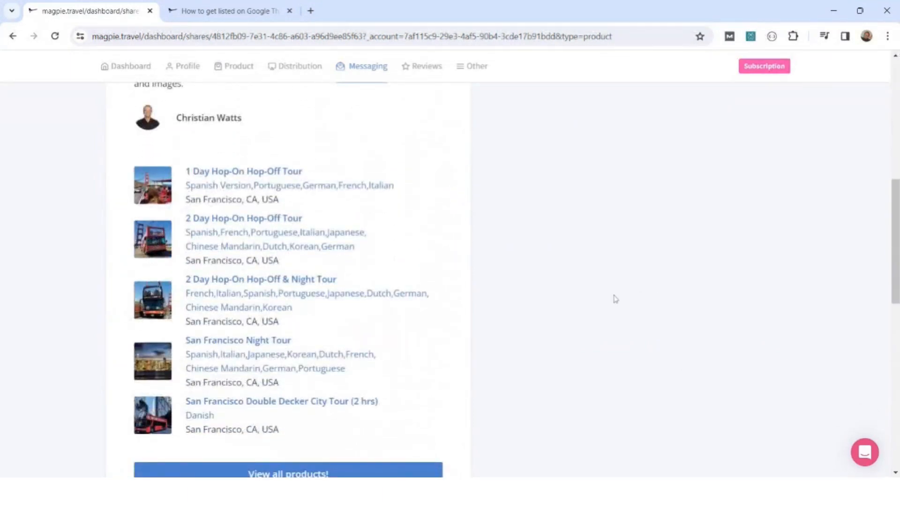
pyautogui.scroll(-3, 468, 274)
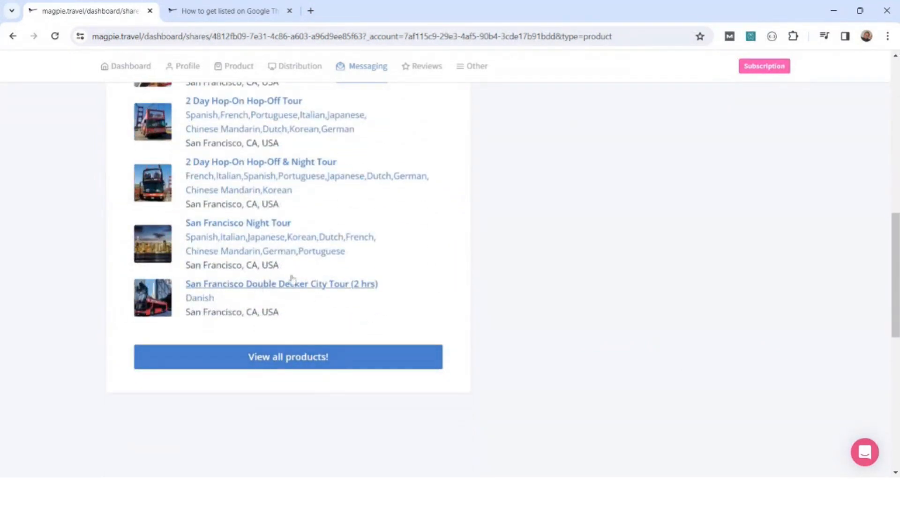
pyautogui.scroll(1, 447, 294)
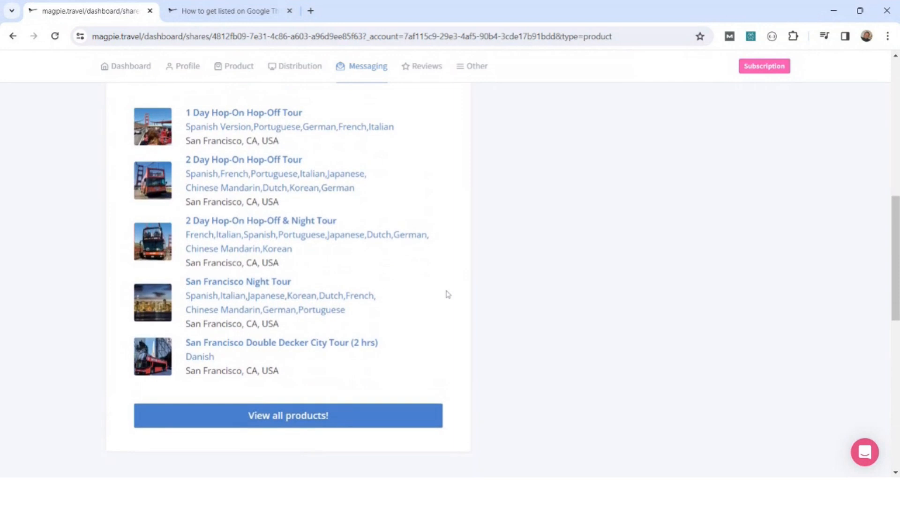
pyautogui.scroll(1, 448, 294)
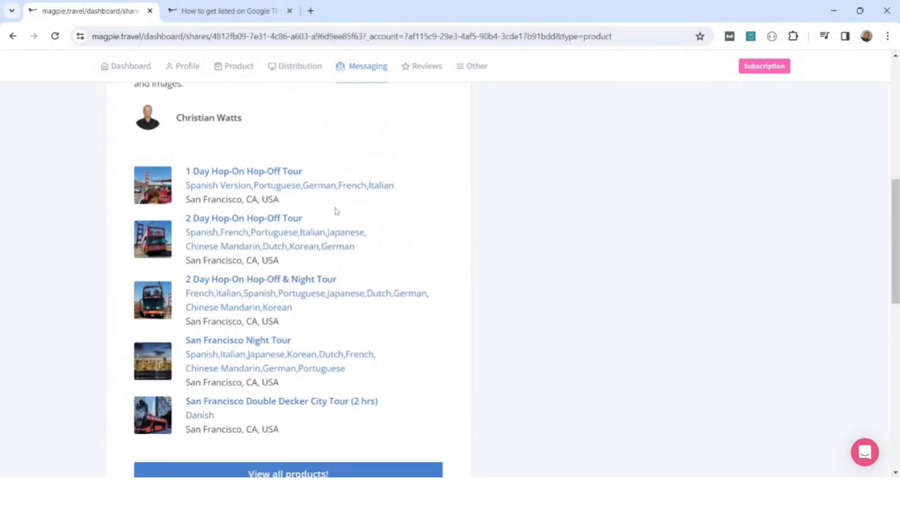
# Open the 1 Day Hop-On Hop-Off Tour from the email and examine its reseller page, including the Highlights and Included sections.
pyautogui.click(227, 172)
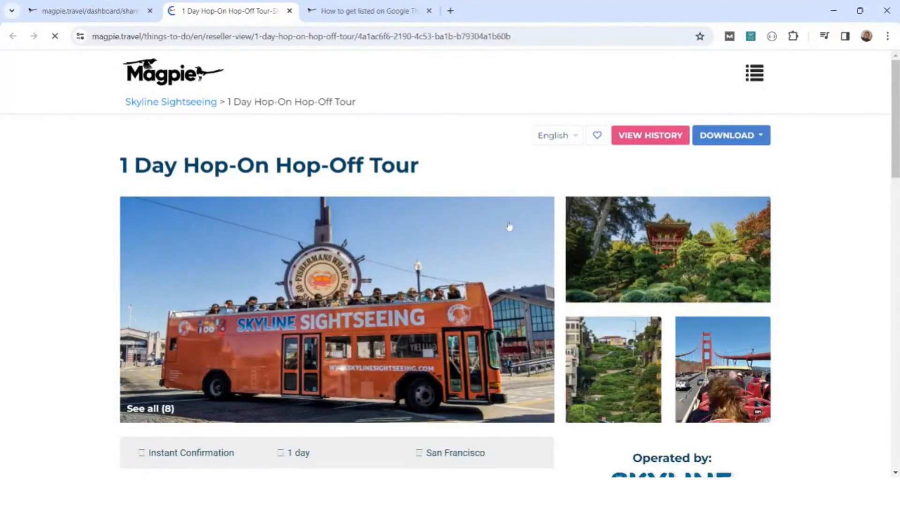
pyautogui.scroll(-5, 509, 227)
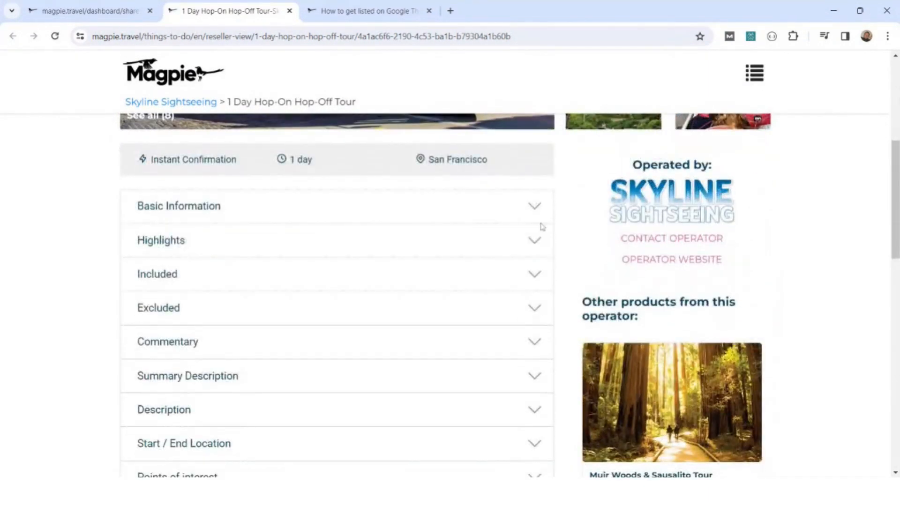
pyautogui.click(534, 241)
pyautogui.click(534, 241)
pyautogui.click(533, 278)
pyautogui.click(534, 277)
pyautogui.scroll(-5, 534, 280)
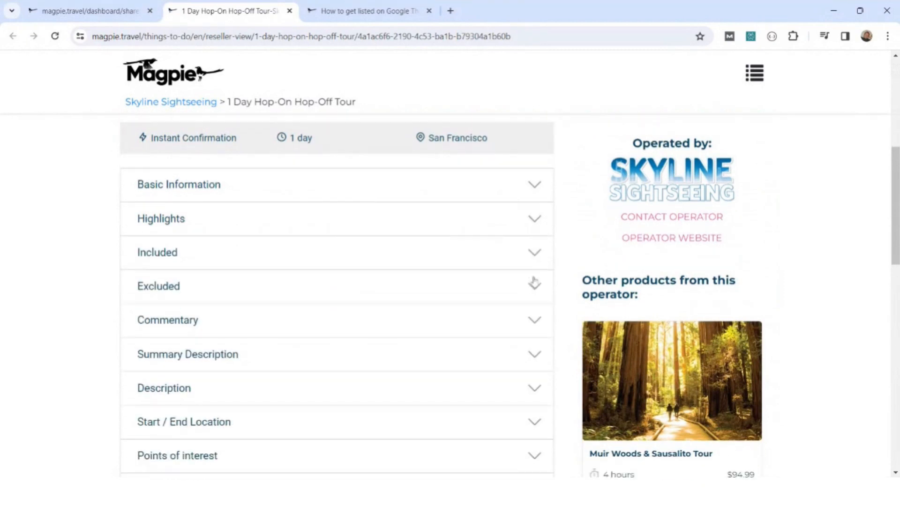
pyautogui.scroll(-5, 533, 281)
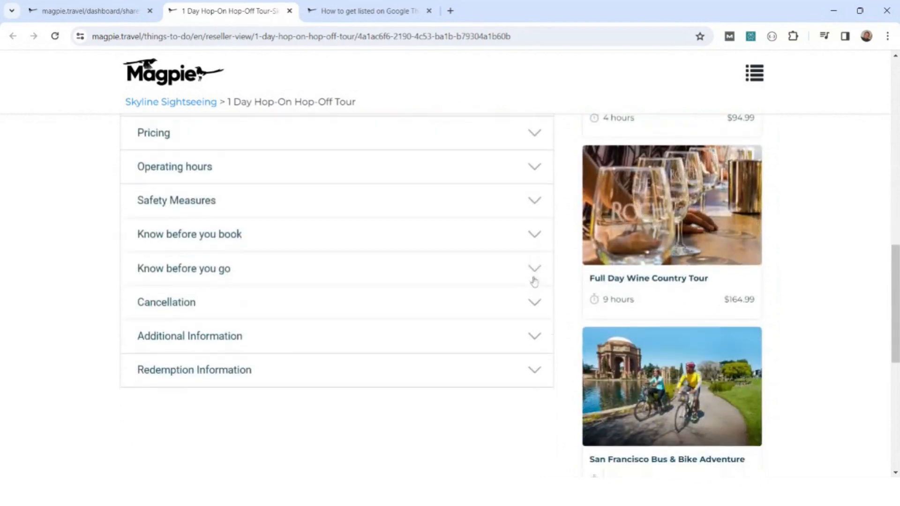
pyautogui.scroll(14, 526, 283)
pyautogui.scroll(3, 526, 285)
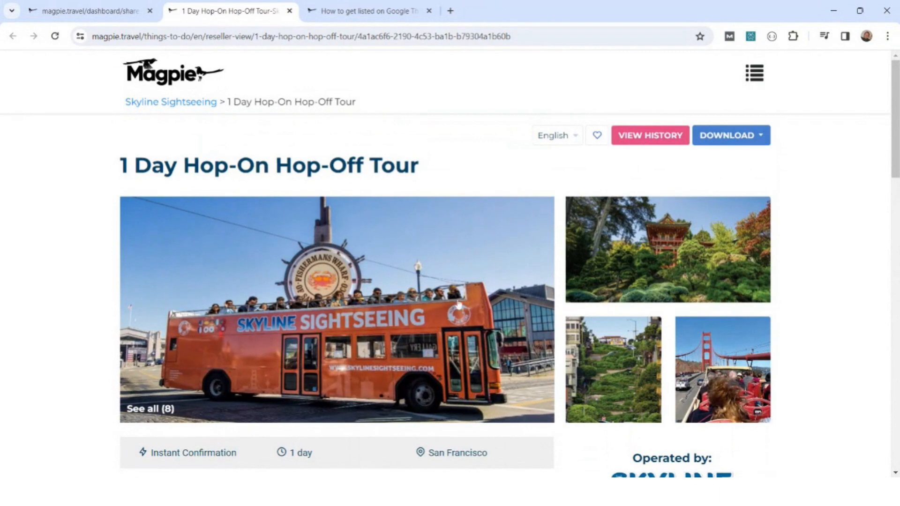
# Open the tour's change history and compare the changes made since 06/01/2023.
pyautogui.click(649, 142)
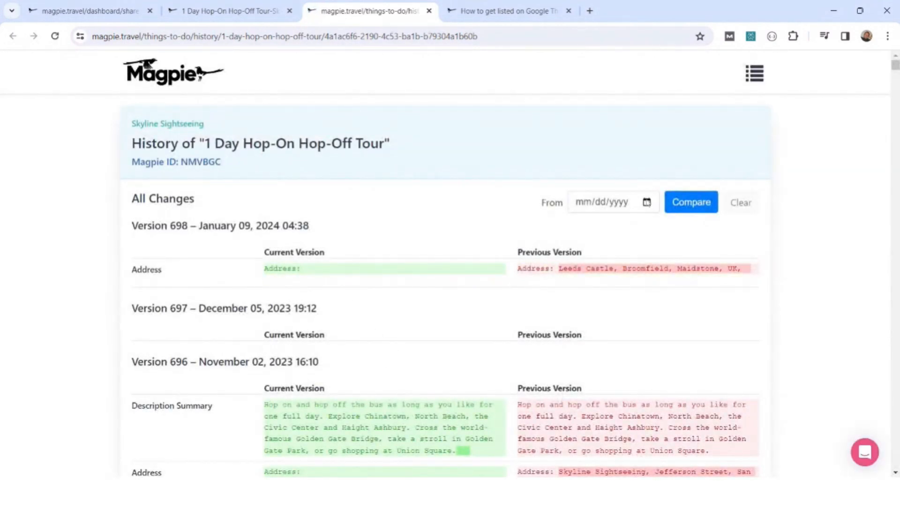
pyautogui.click(646, 204)
pyautogui.write('10302023')
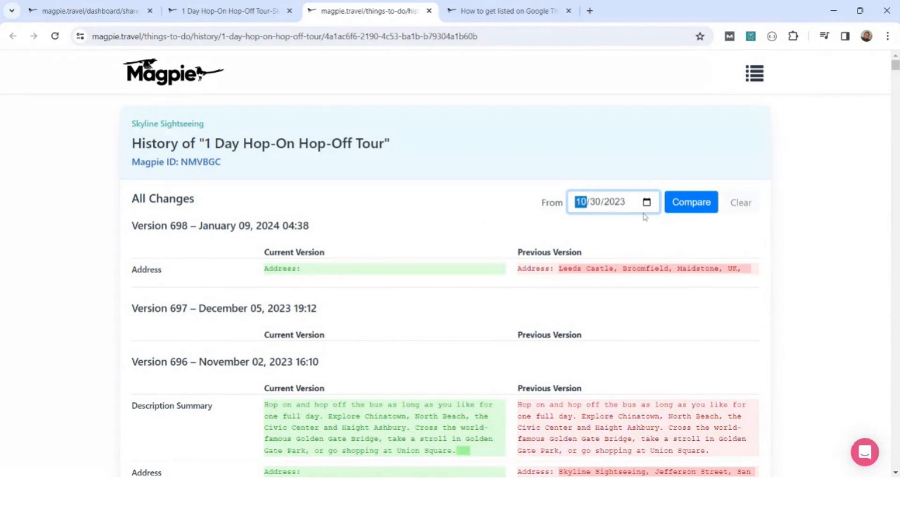
pyautogui.write('01')
pyautogui.click(693, 201)
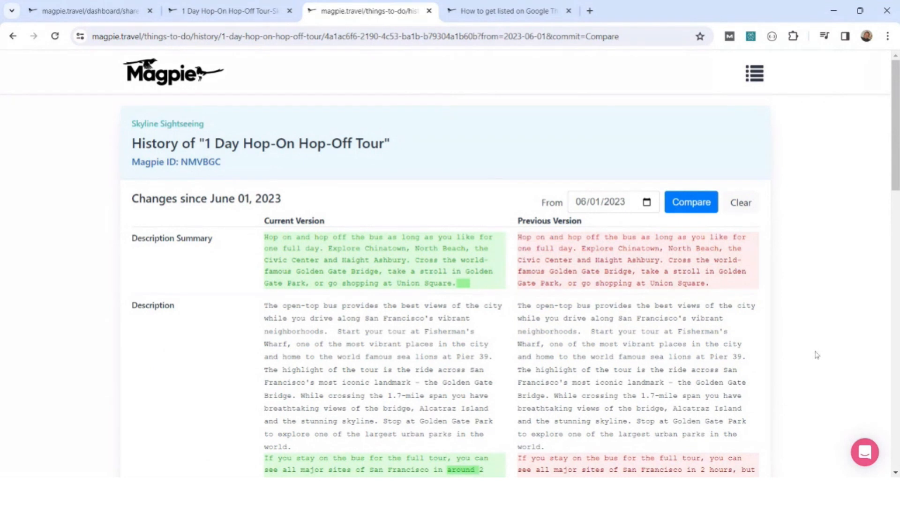
# Examine the description and address differences between the current and previous versions, and return to the email preview.
pyautogui.scroll(-3, 816, 355)
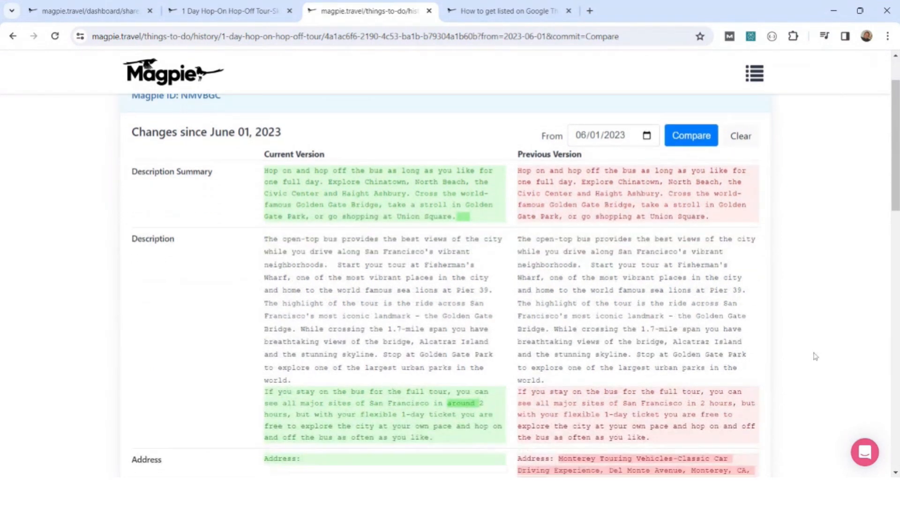
pyautogui.scroll(-2, 814, 357)
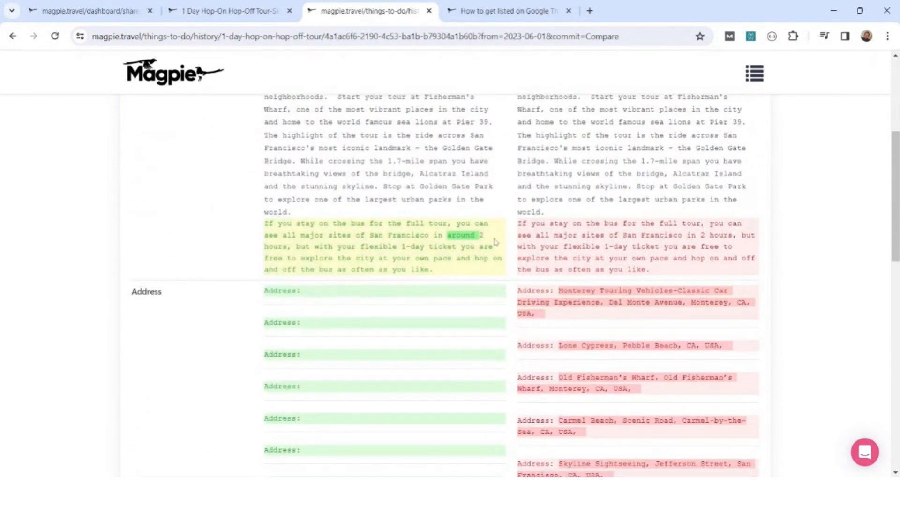
pyautogui.scroll(-1, 790, 297)
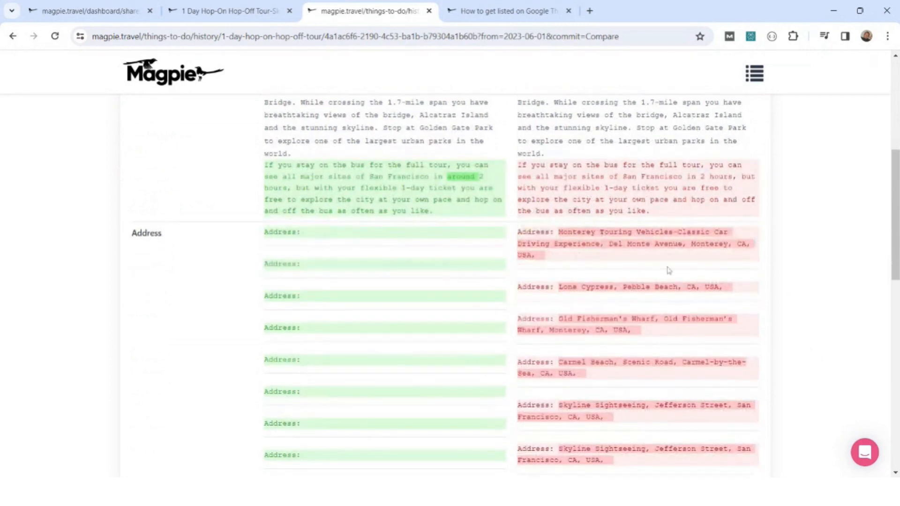
pyautogui.scroll(-4, 790, 281)
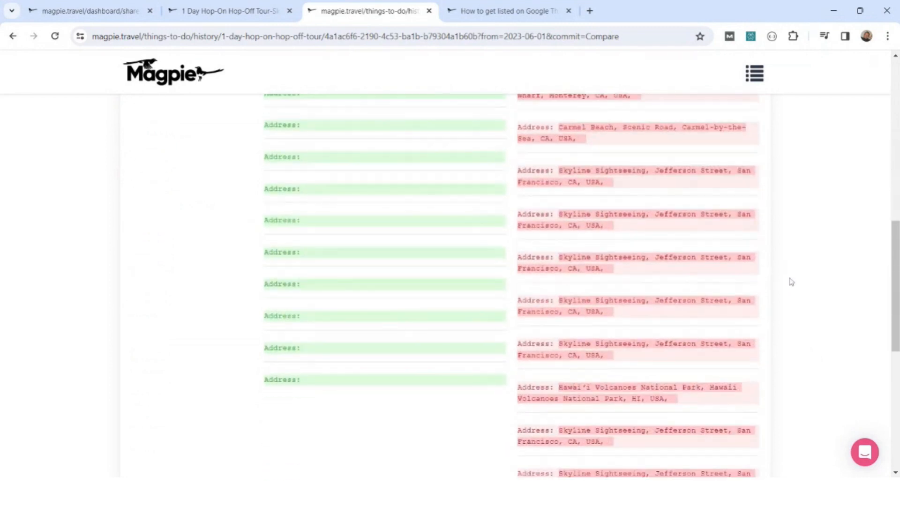
pyautogui.scroll(8, 791, 282)
pyautogui.scroll(1, 791, 281)
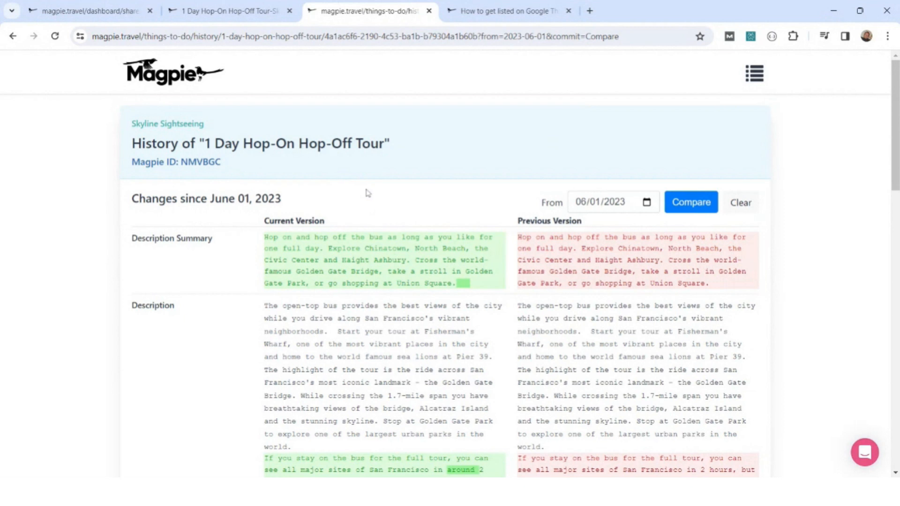
pyautogui.click(67, 14)
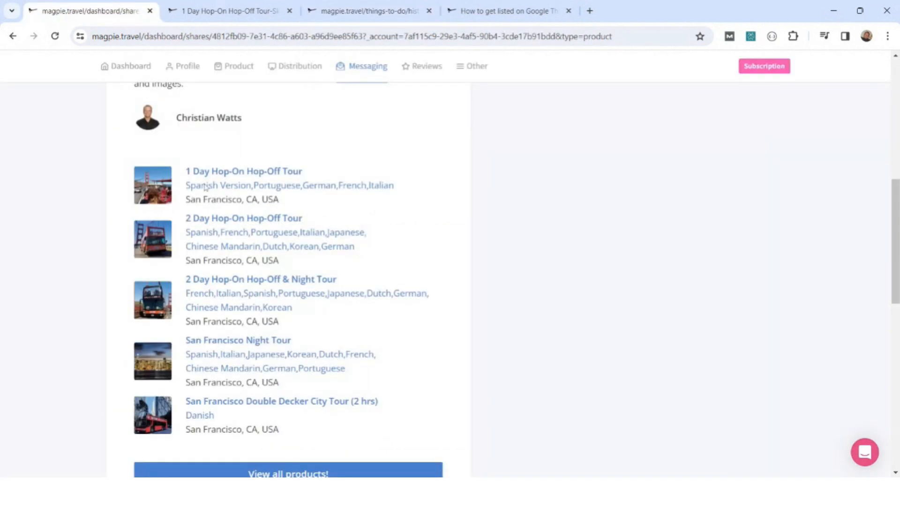
# Open the Headout hub from the managed resellers and review the contracting stage of each product listing.
pyautogui.scroll(8, 700, 223)
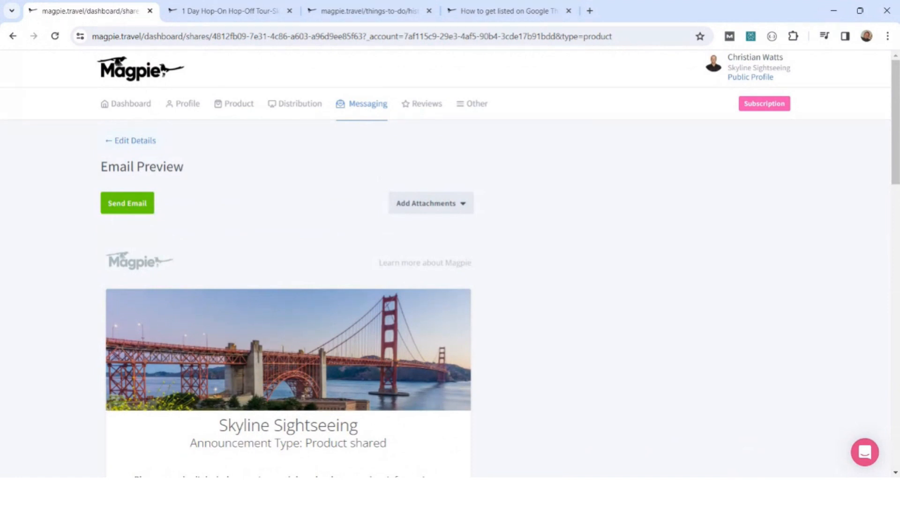
pyautogui.moveTo(288, 103)
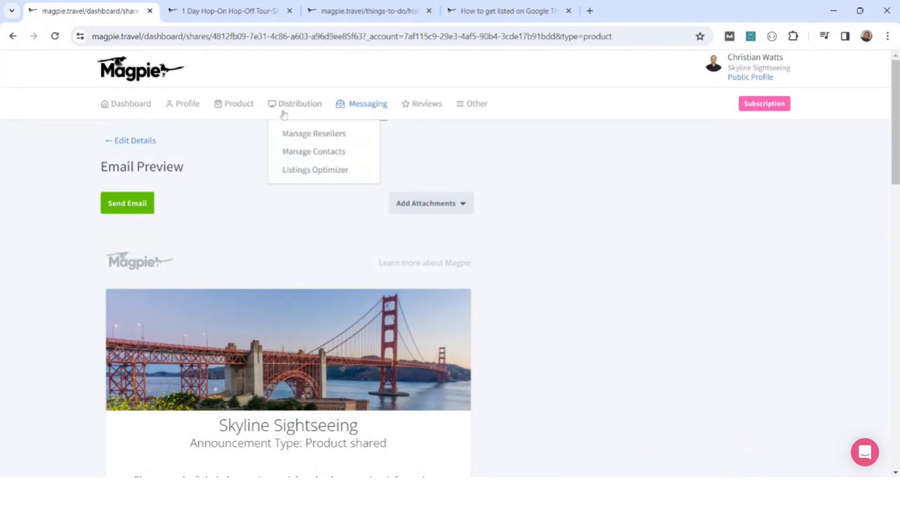
pyautogui.click(293, 133)
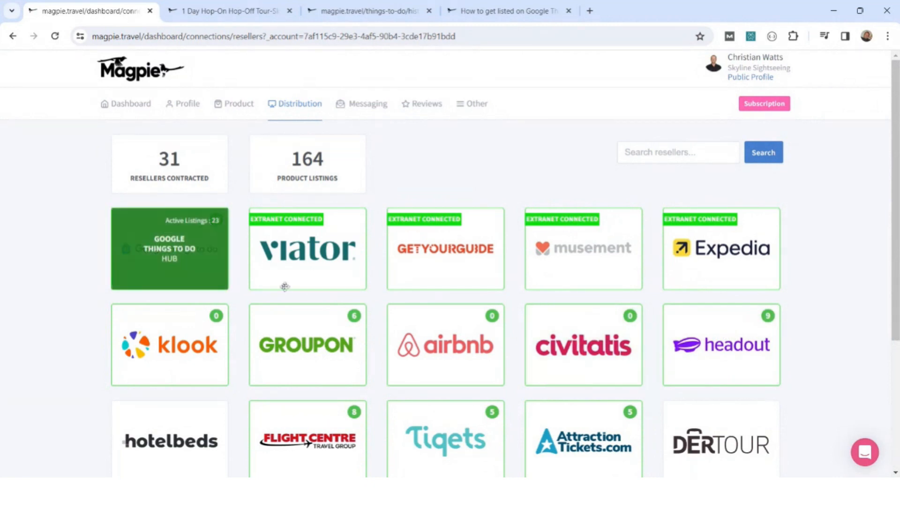
pyautogui.click(729, 347)
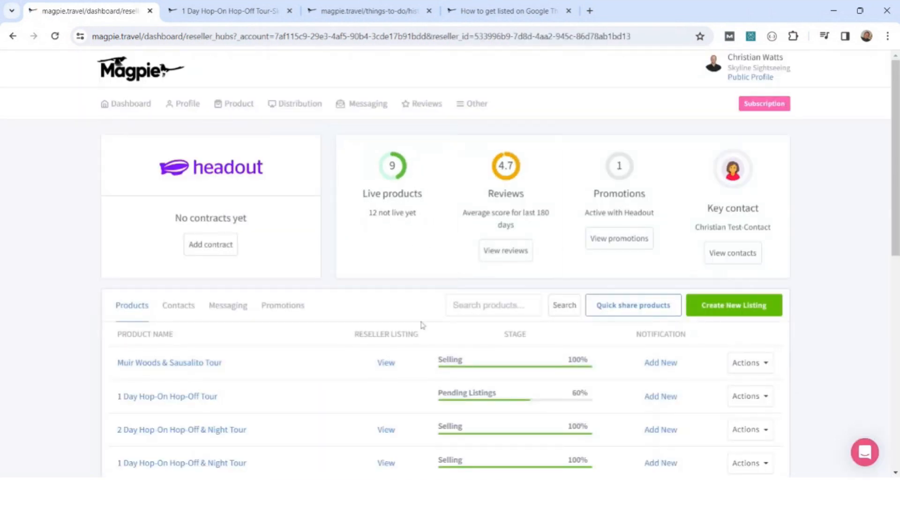
pyautogui.scroll(-4, 410, 311)
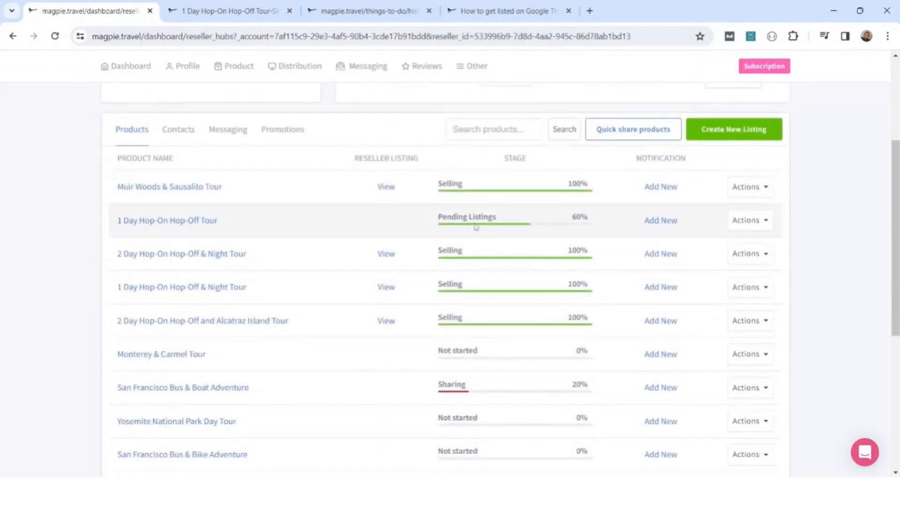
pyautogui.scroll(-1, 458, 322)
pyautogui.scroll(-2, 477, 339)
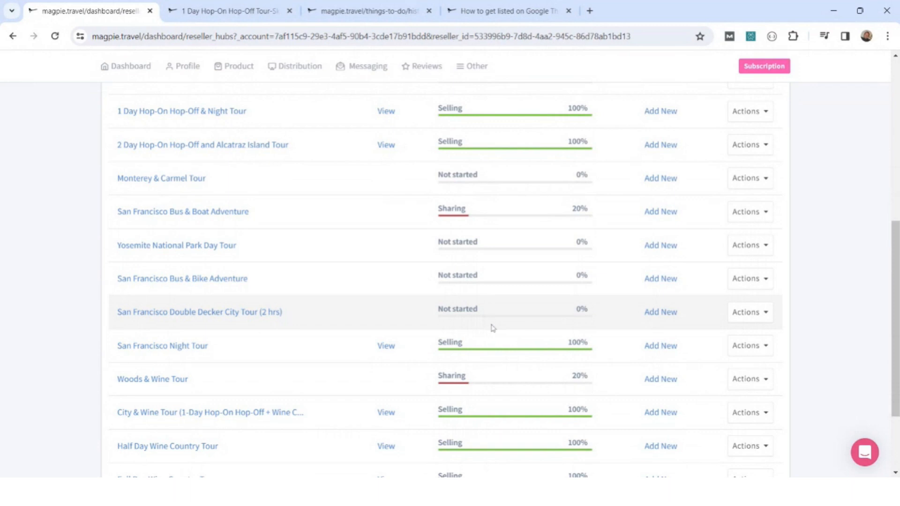
pyautogui.scroll(-1, 490, 328)
pyautogui.scroll(2, 490, 331)
pyautogui.scroll(2, 489, 331)
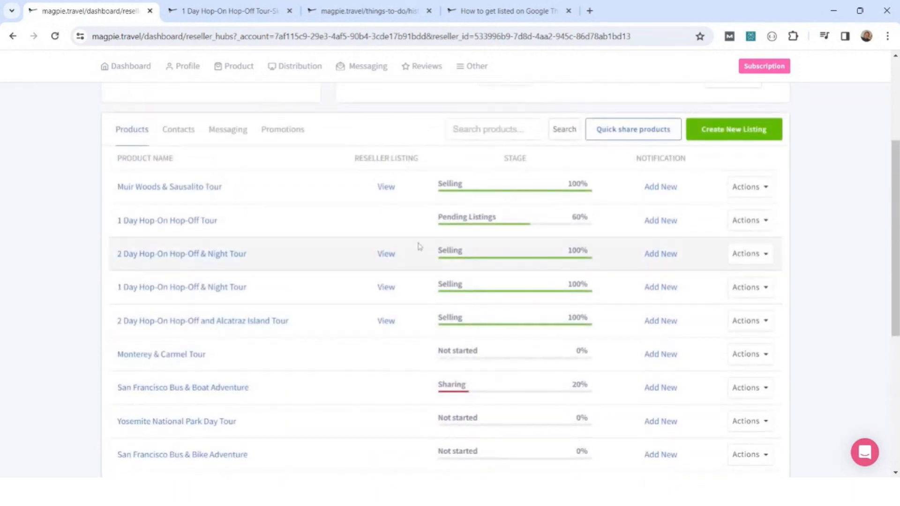
# View the Muir Woods & Sausalito Tour on Headout's website, and examine its listing information in the reseller hub.
pyautogui.click(385, 187)
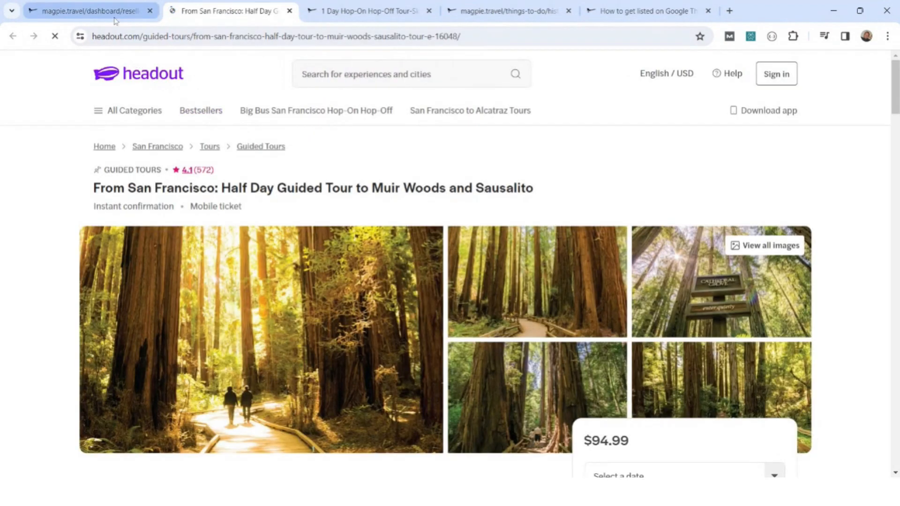
pyautogui.click(115, 19)
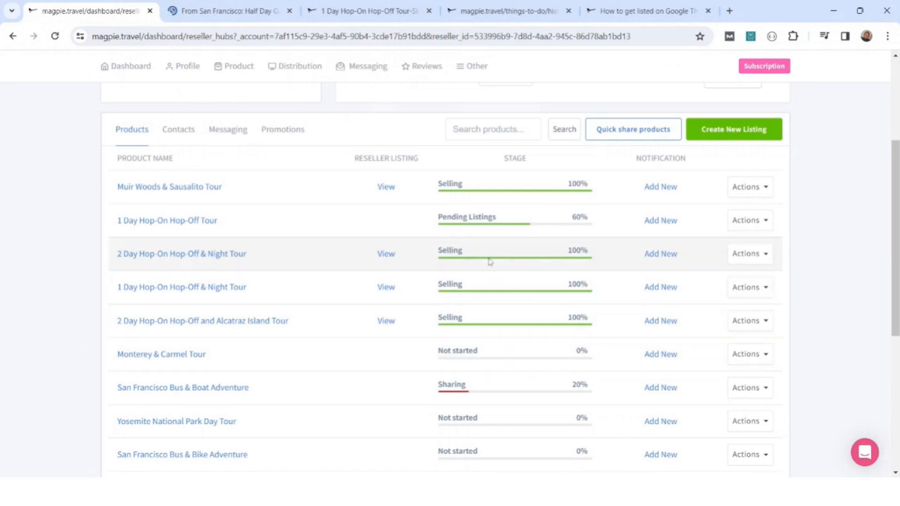
pyautogui.click(755, 188)
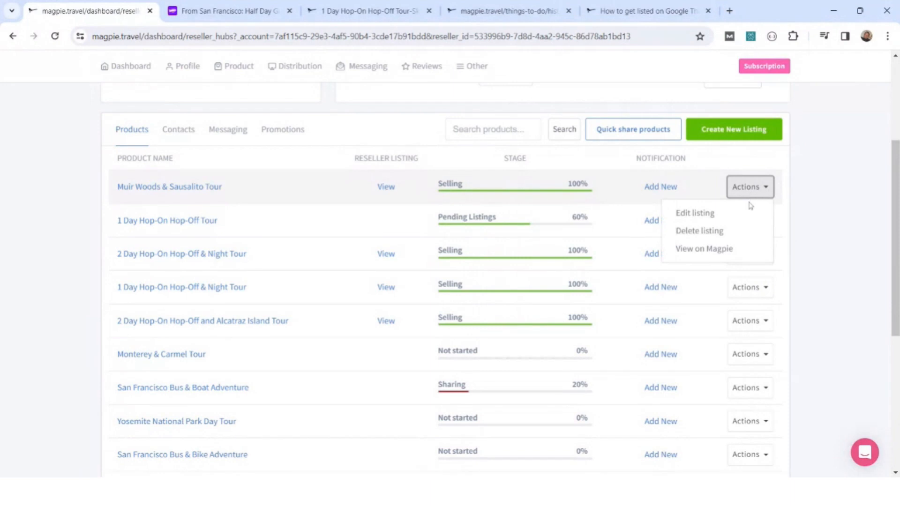
pyautogui.click(700, 216)
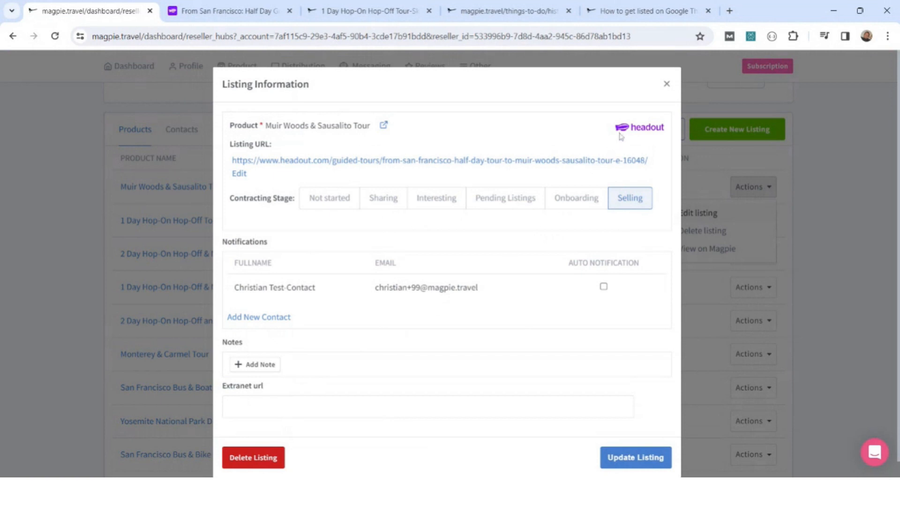
pyautogui.click(667, 85)
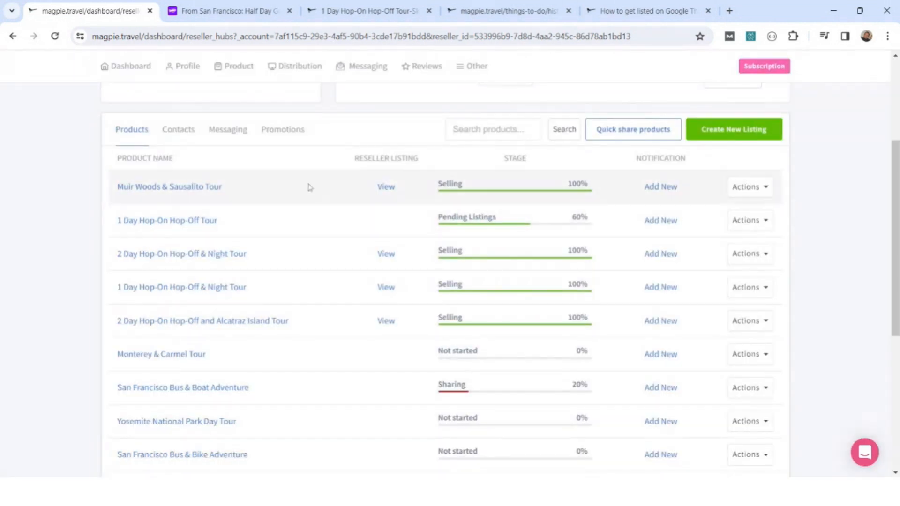
# Add the existing Headout contact to the notifications of all listed products and save the update.
pyautogui.click(173, 135)
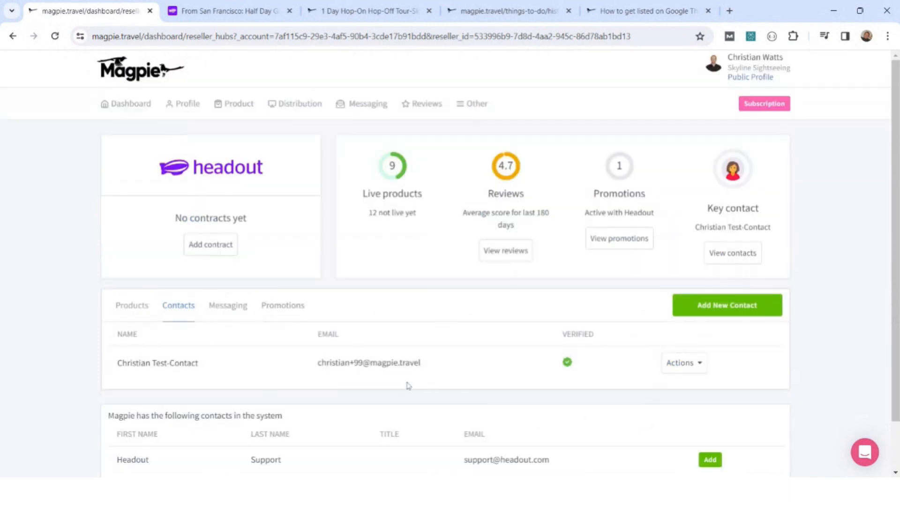
pyautogui.scroll(-1, 361, 378)
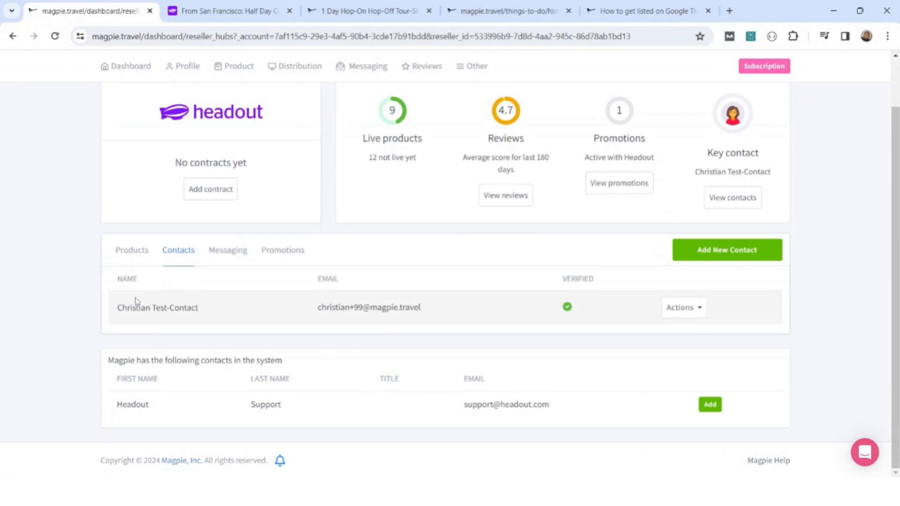
pyautogui.click(697, 313)
pyautogui.click(662, 370)
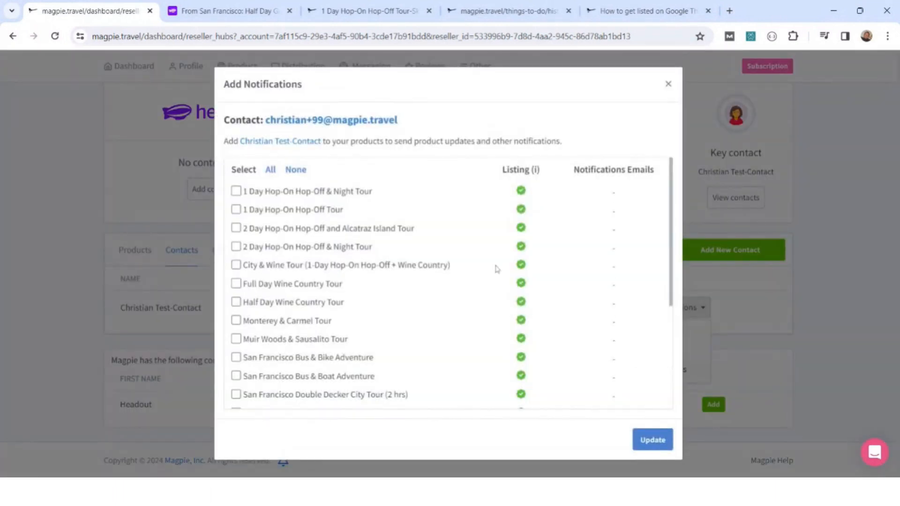
pyautogui.click(271, 171)
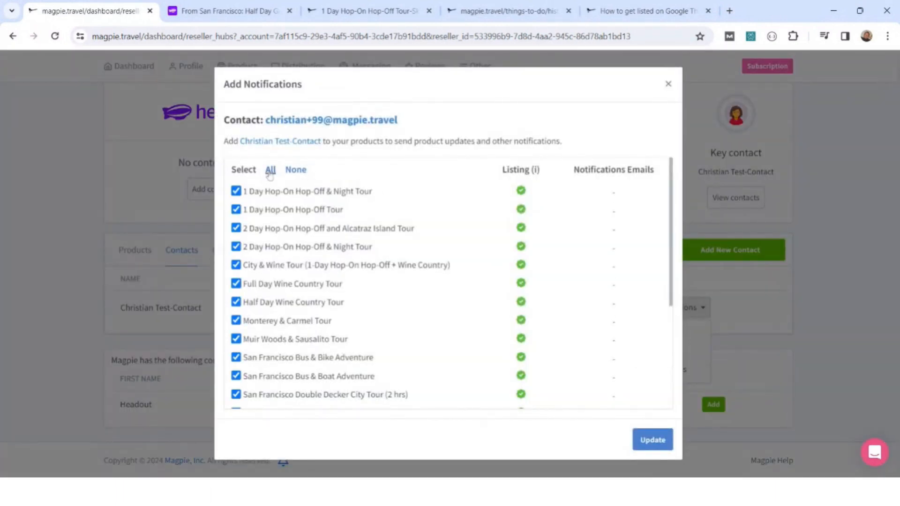
pyautogui.click(658, 441)
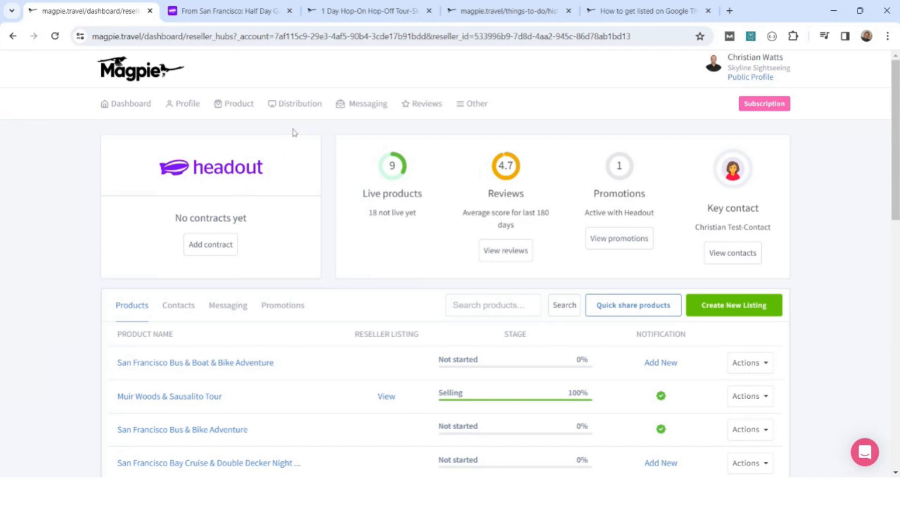
# Open the 1 Day Hop-On Hop-Off Tour from the product list and bring up its Google Things to do settings.
pyautogui.moveTo(296, 100)
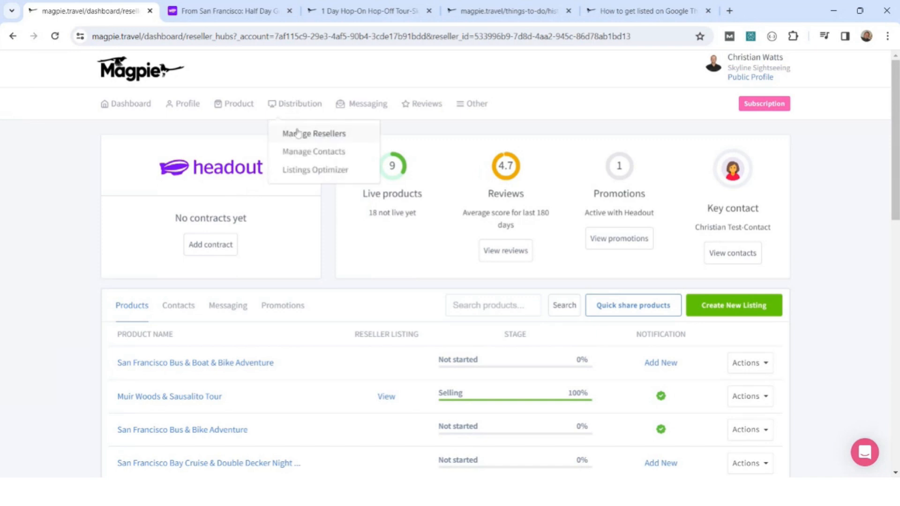
pyautogui.moveTo(233, 109)
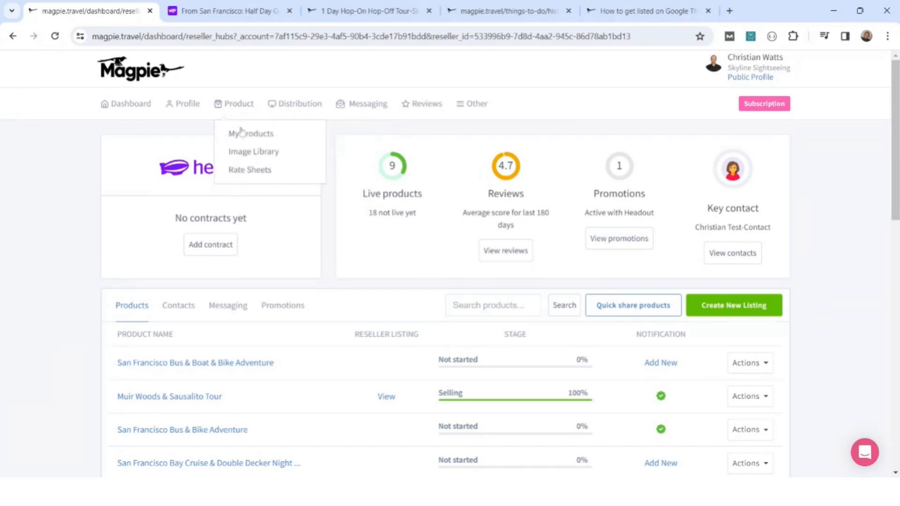
pyautogui.click(245, 139)
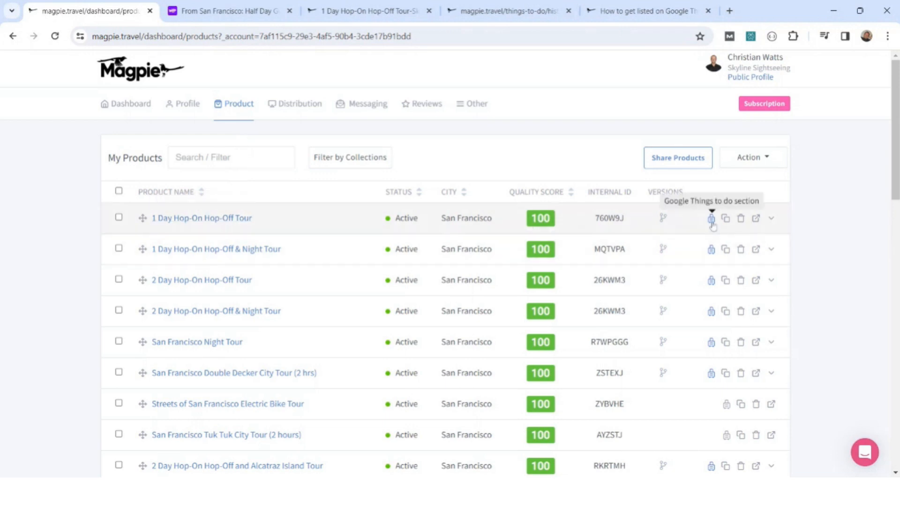
pyautogui.click(187, 224)
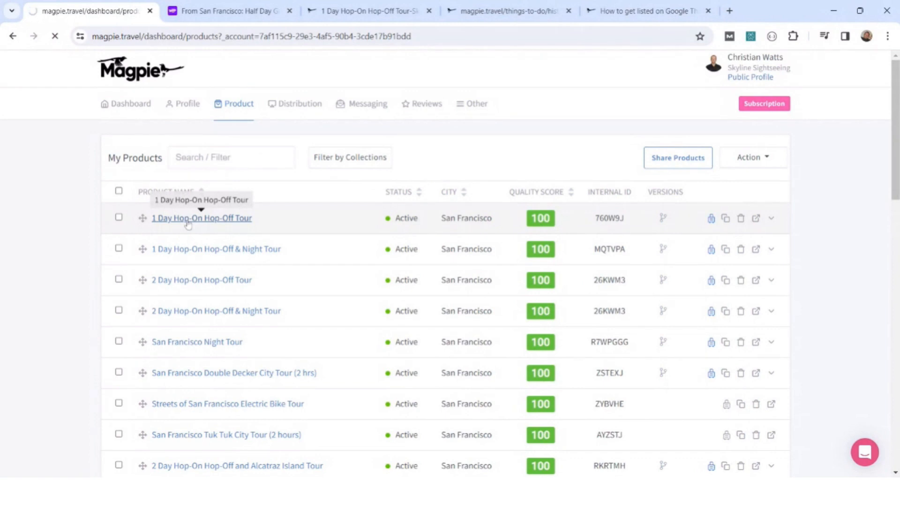
pyautogui.click(244, 205)
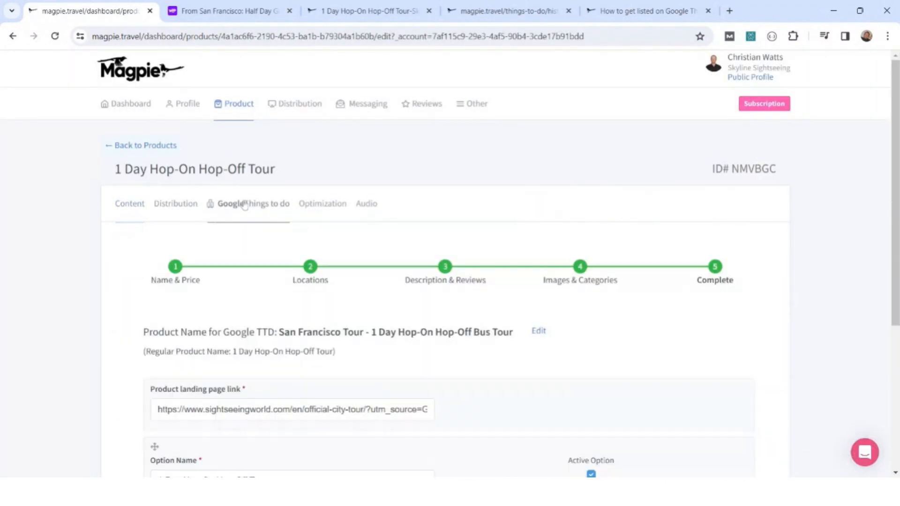
pyautogui.scroll(-4, 345, 203)
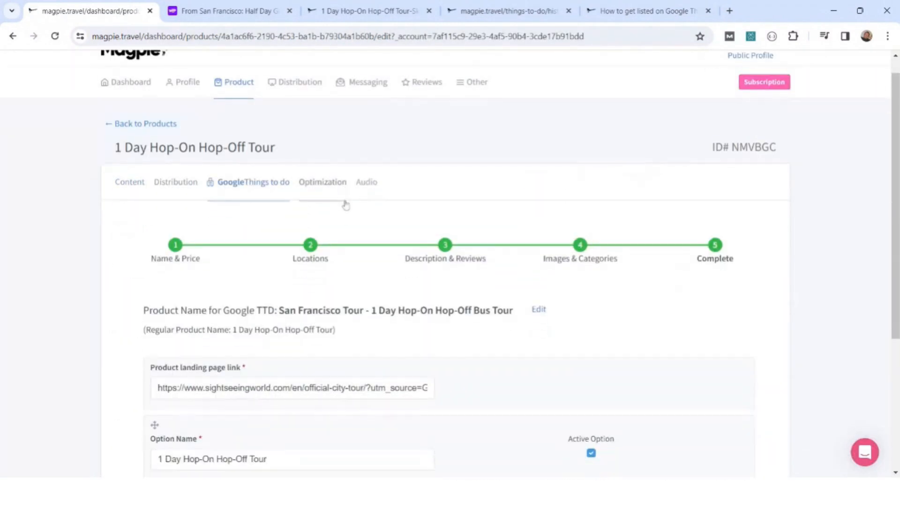
pyautogui.scroll(3, 346, 203)
pyautogui.scroll(-1, 345, 204)
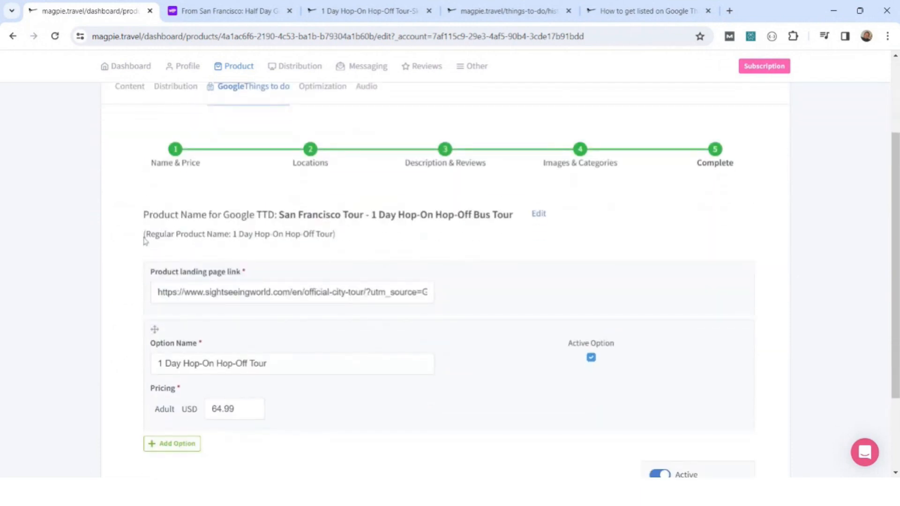
# Compare the tour's Google Things to do product name with its regular product name.
pyautogui.moveTo(333, 234); pyautogui.dragTo(230, 235)
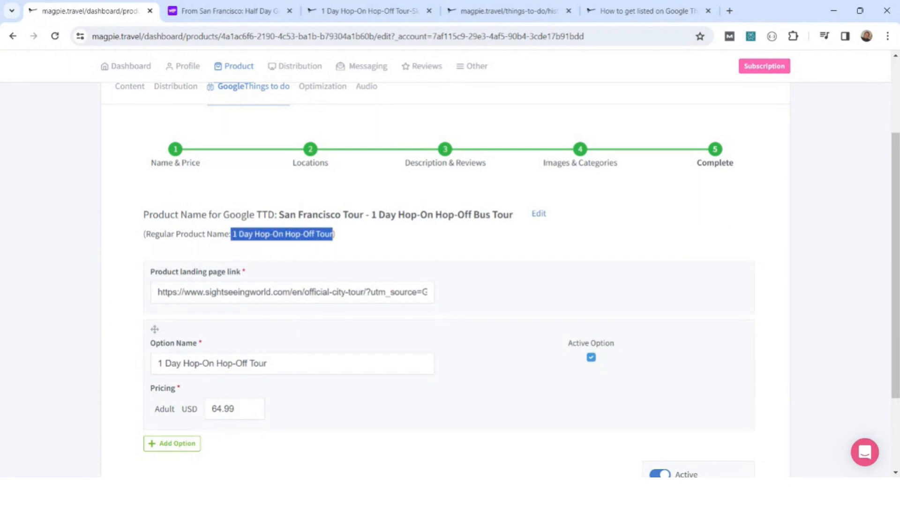
pyautogui.click(253, 246)
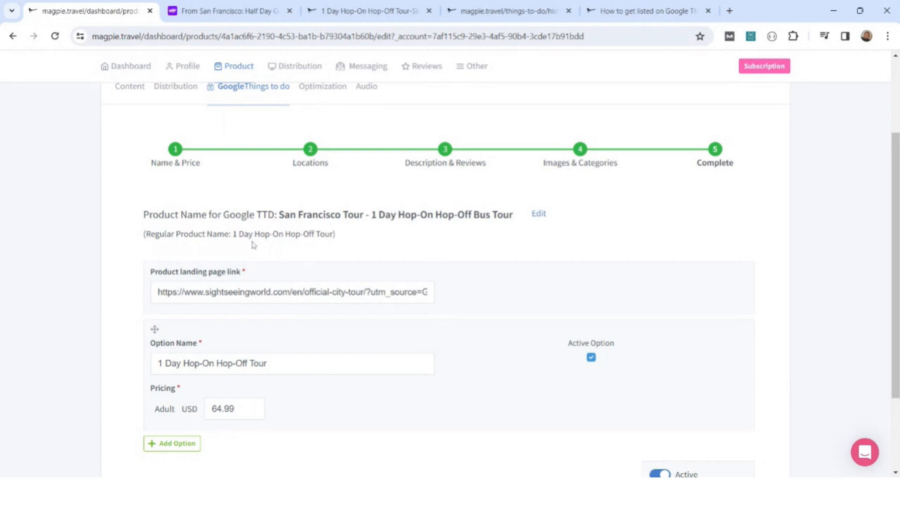
pyautogui.moveTo(275, 217); pyautogui.dragTo(375, 220)
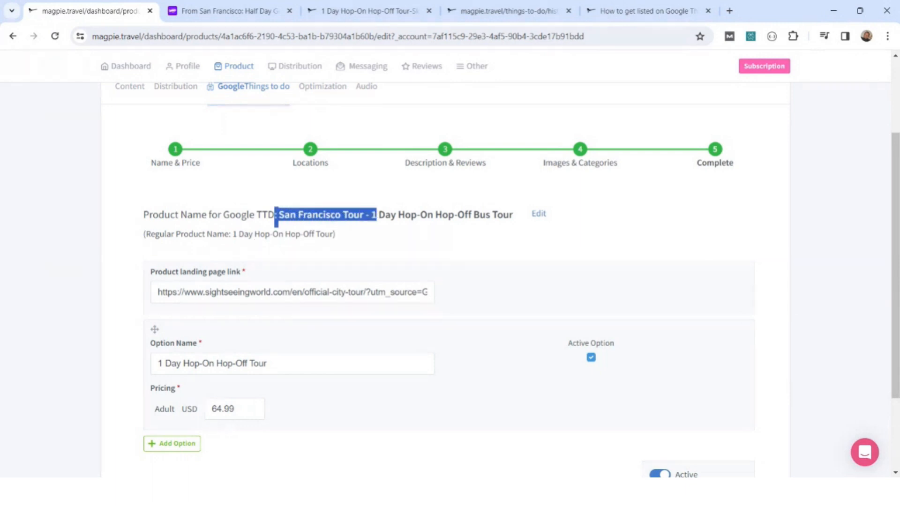
pyautogui.click(373, 244)
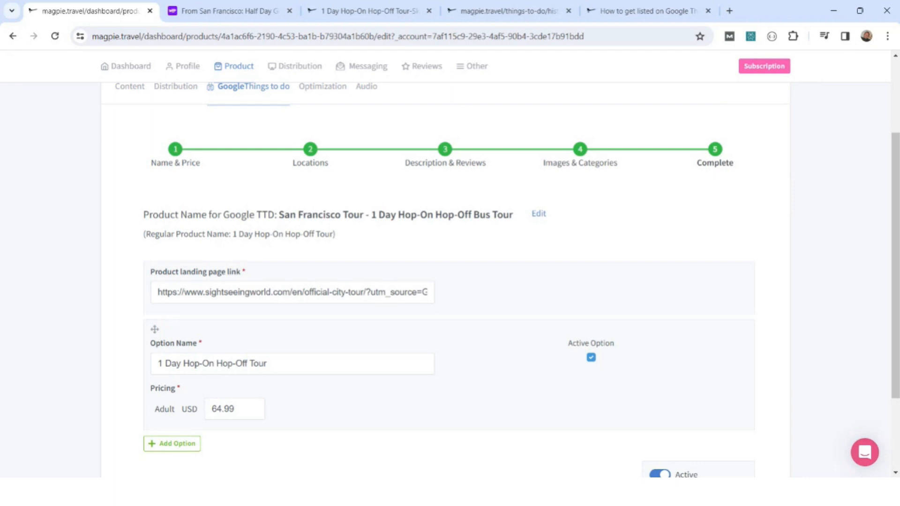
pyautogui.moveTo(278, 214); pyautogui.dragTo(514, 217)
pyautogui.click(515, 220)
pyautogui.tripleClick(480, 232)
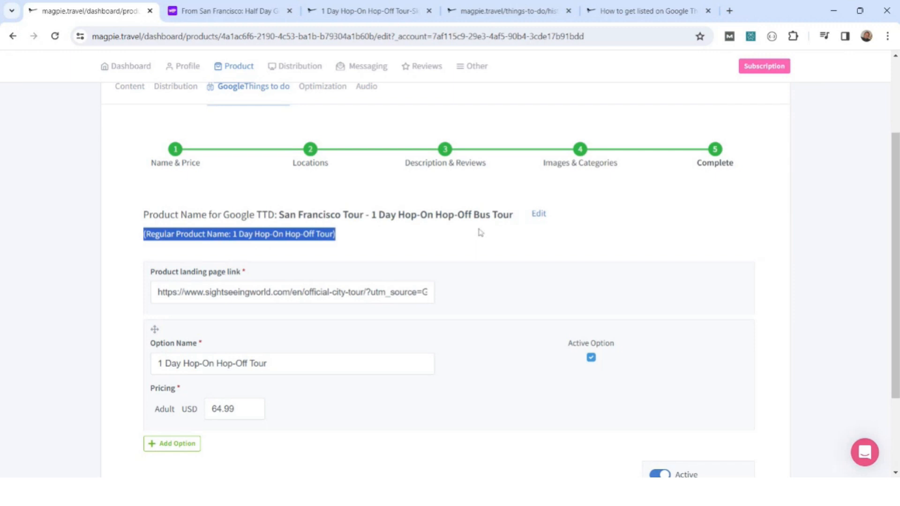
pyautogui.click(479, 233)
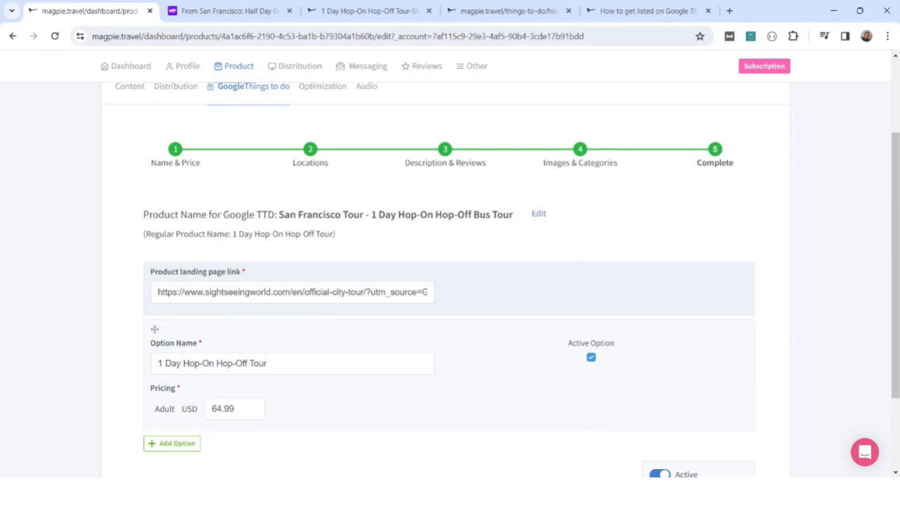
# Examine the full product landing page link with its tracking parameters, and review the tour option and adult pricing.
pyautogui.moveTo(158, 292); pyautogui.dragTo(548, 298)
pyautogui.click(366, 292)
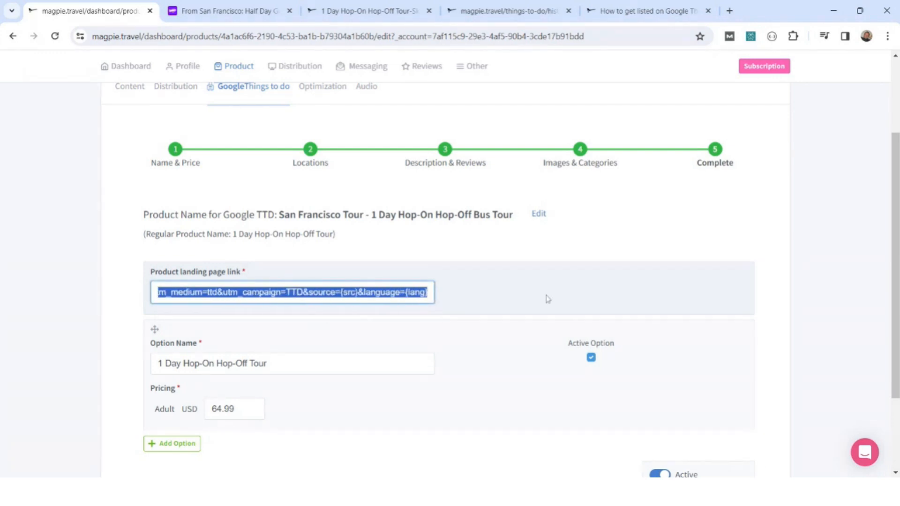
pyautogui.click(77, 308)
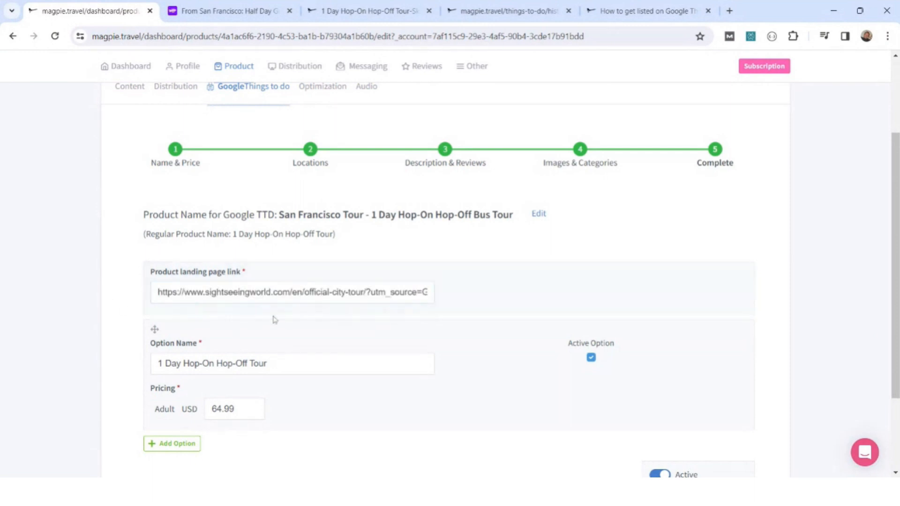
pyautogui.scroll(-3, 270, 320)
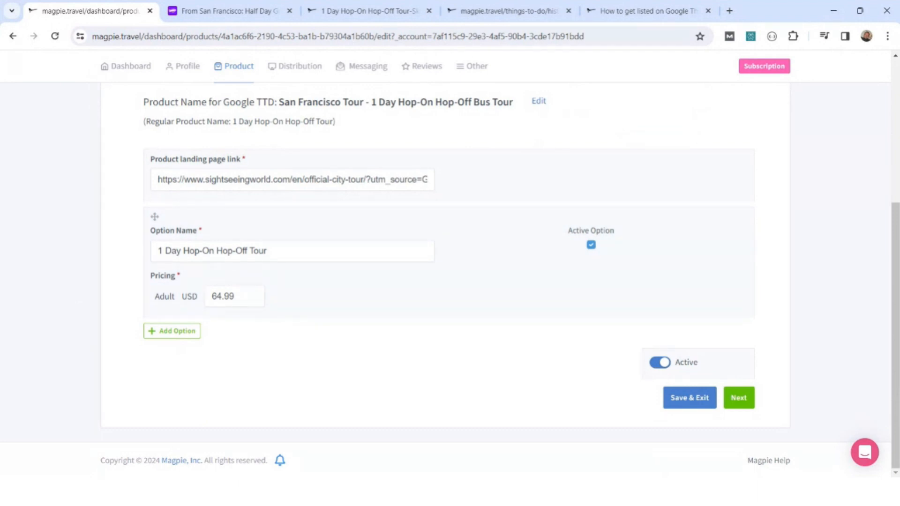
# Set the tour's Google Business Profile to Skyline Sightseeing, Jefferson Street, San Francisco, CA, USA in the location settings and save it.
pyautogui.scroll(5, 459, 274)
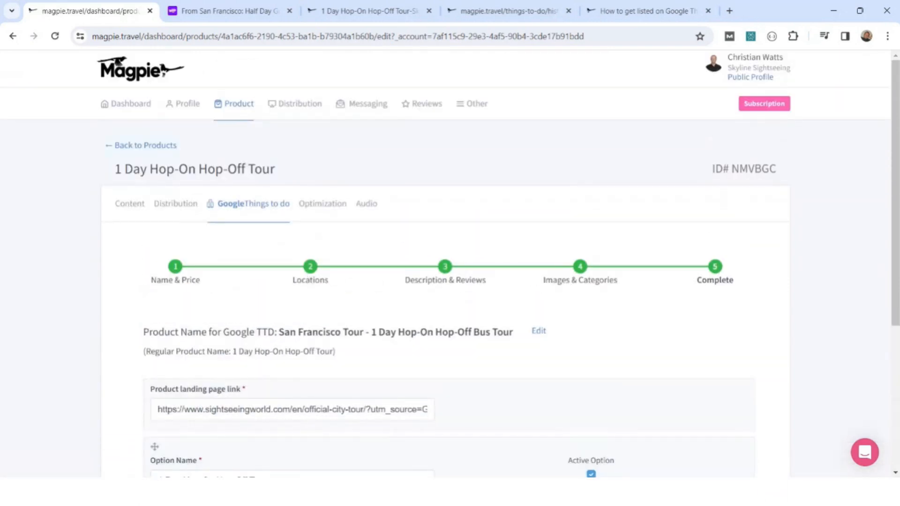
pyautogui.click(312, 275)
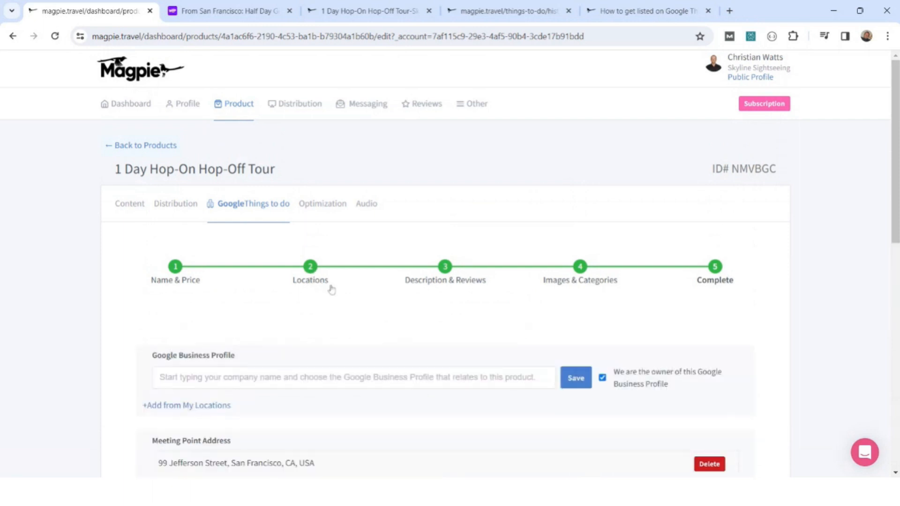
pyautogui.scroll(-4, 319, 281)
pyautogui.click(299, 202)
pyautogui.write('sk')
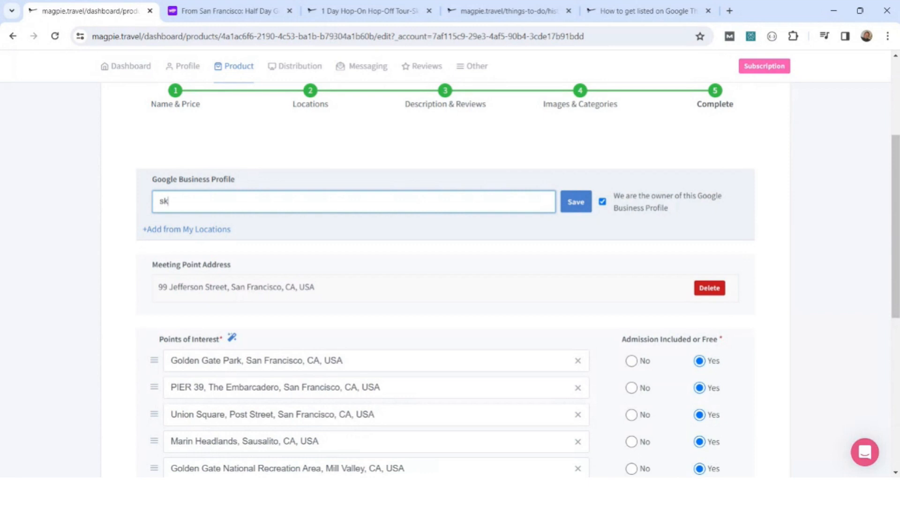
pyautogui.write('yline sigh')
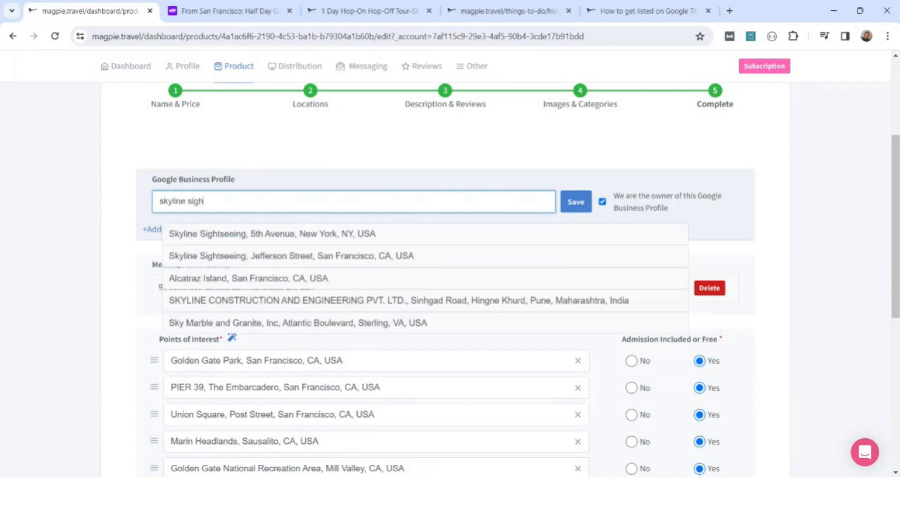
pyautogui.click(285, 261)
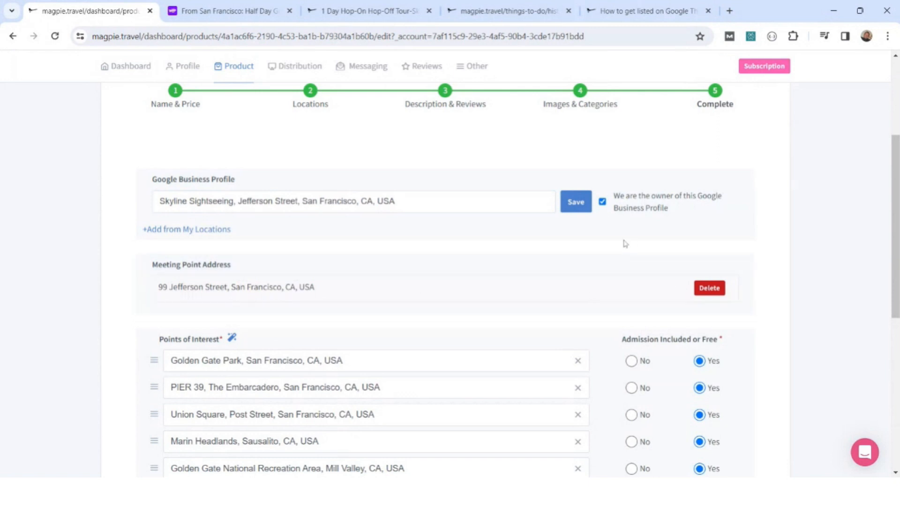
pyautogui.click(579, 203)
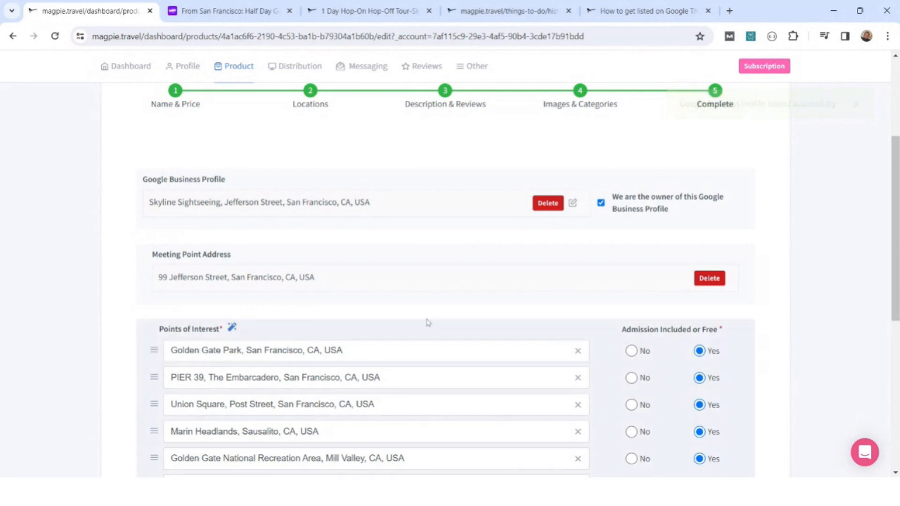
# Review the tour's points of interest and their admission included or free settings.
pyautogui.scroll(-2, 395, 316)
pyautogui.scroll(-1, 395, 315)
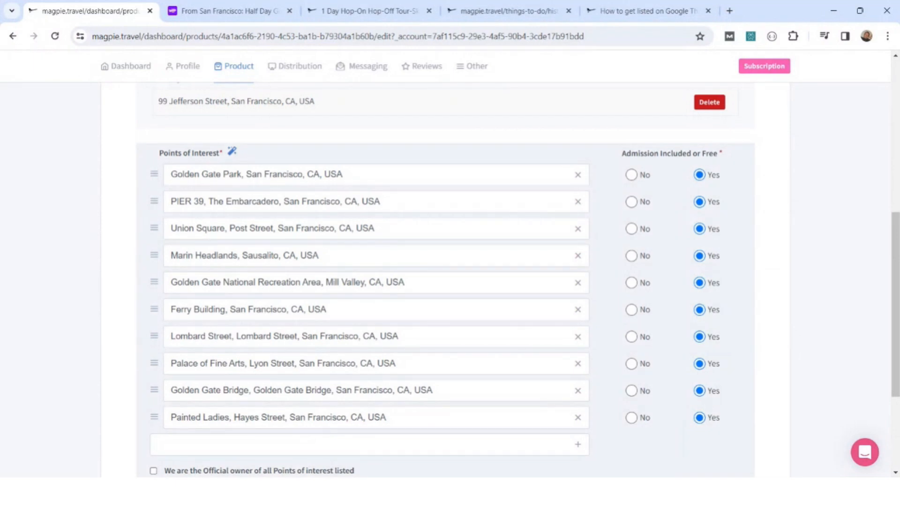
pyautogui.scroll(1, 369, 359)
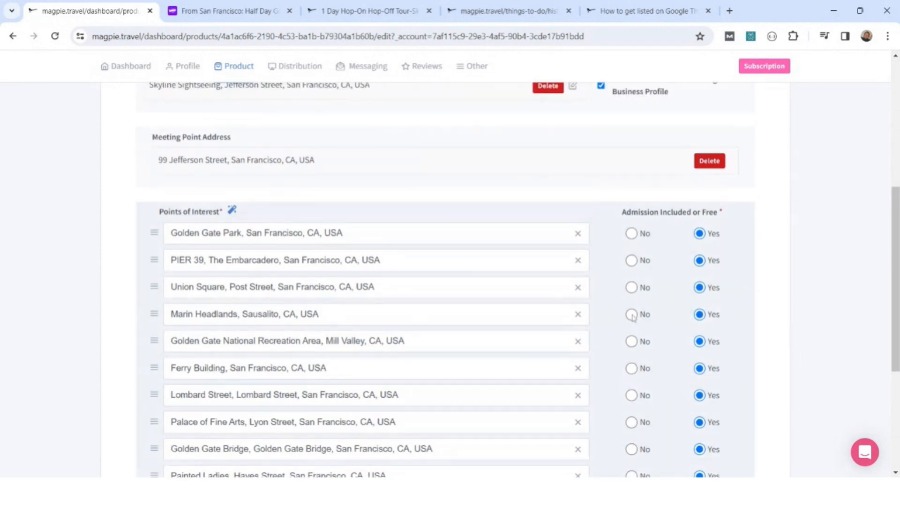
# Open the Description & Reviews stage and review the rating fields, description, highlights, inclusions and exclusions.
pyautogui.scroll(4, 441, 230)
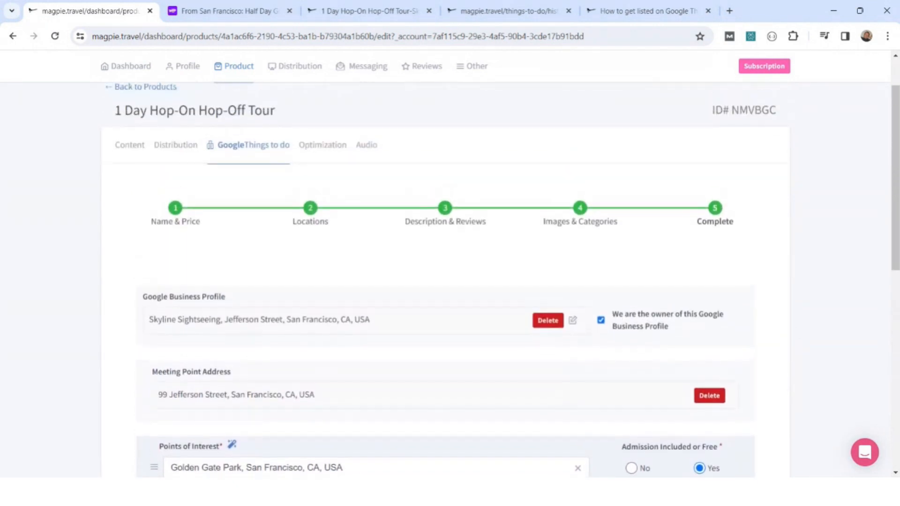
pyautogui.click(448, 212)
pyautogui.scroll(-4, 445, 241)
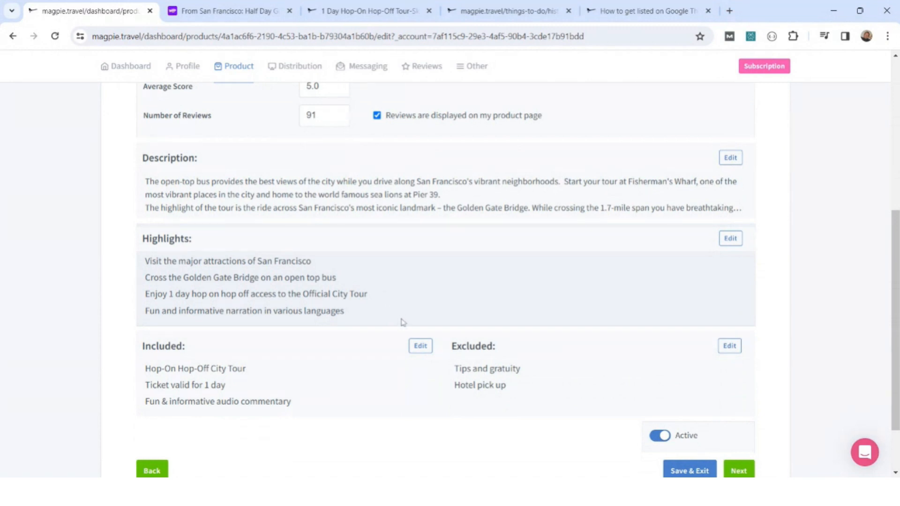
pyautogui.scroll(3, 407, 311)
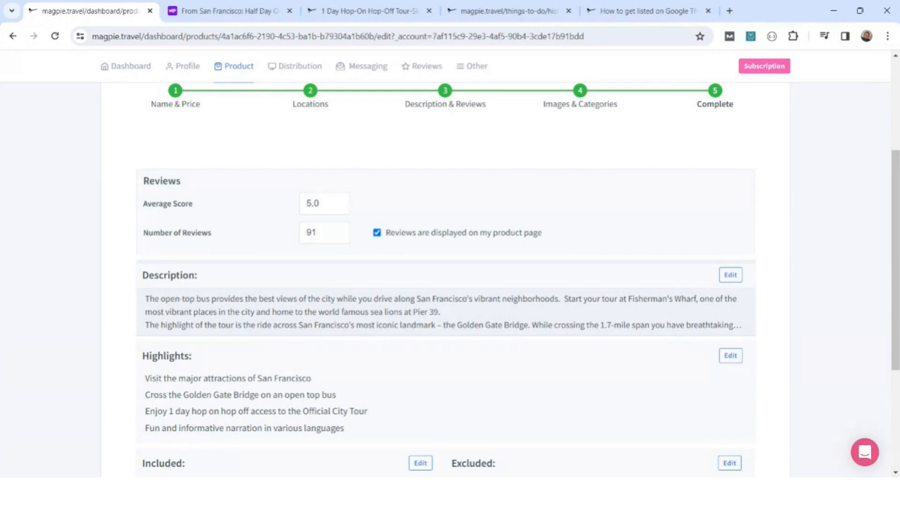
# Open the Images & Categories stage and look over the category choices for the tour option and its images.
pyautogui.scroll(1, 513, 341)
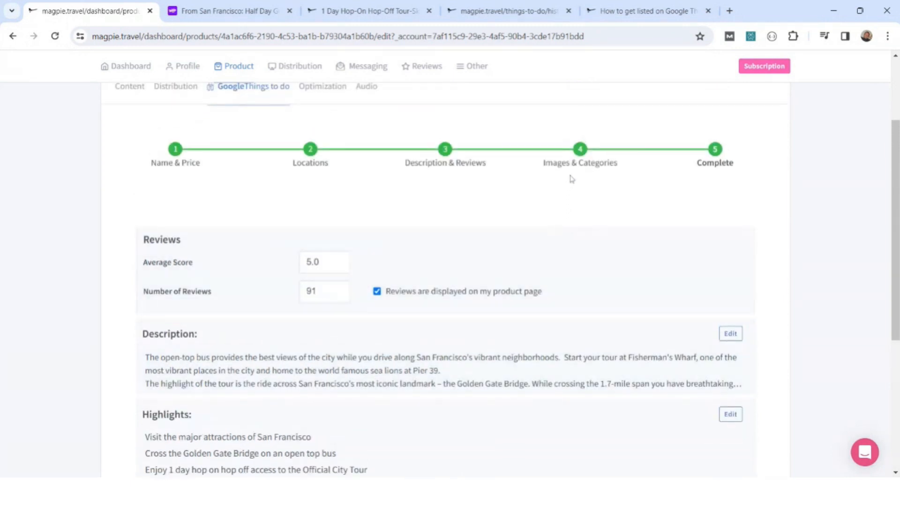
pyautogui.click(573, 160)
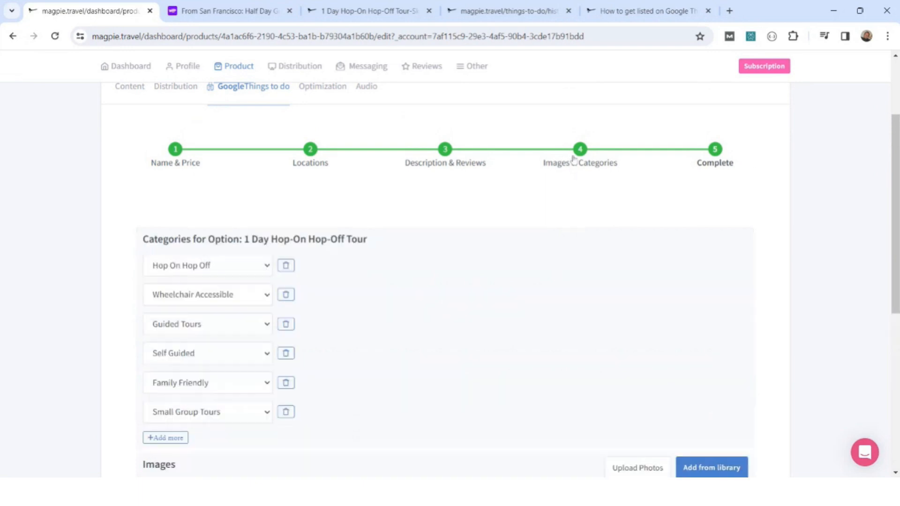
pyautogui.click(263, 267)
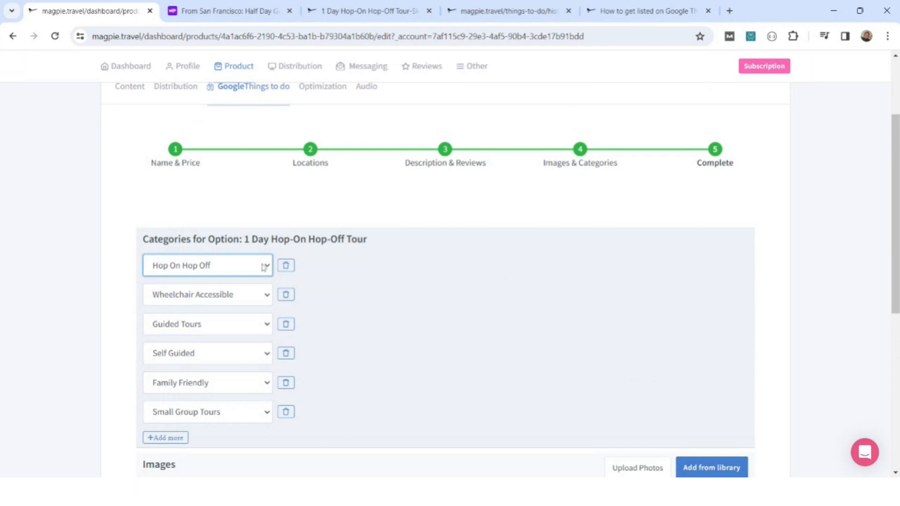
pyautogui.click(123, 303)
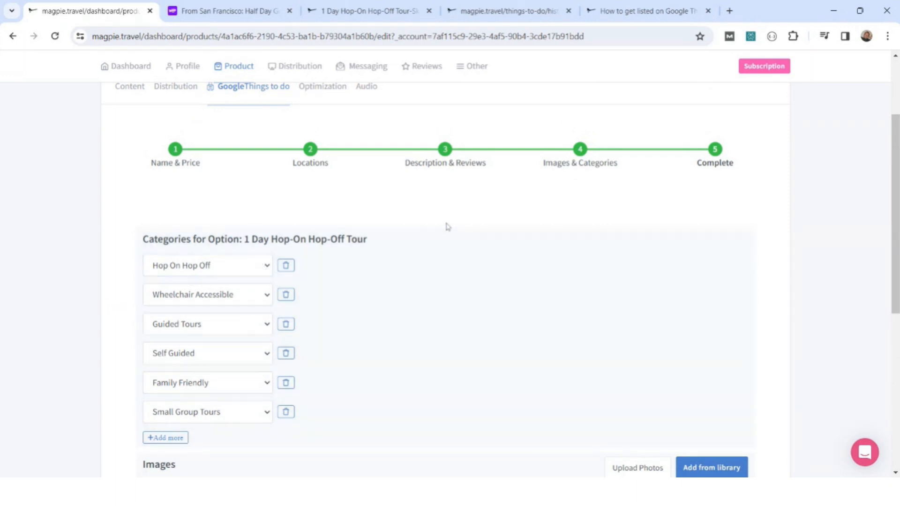
pyautogui.scroll(-5, 449, 221)
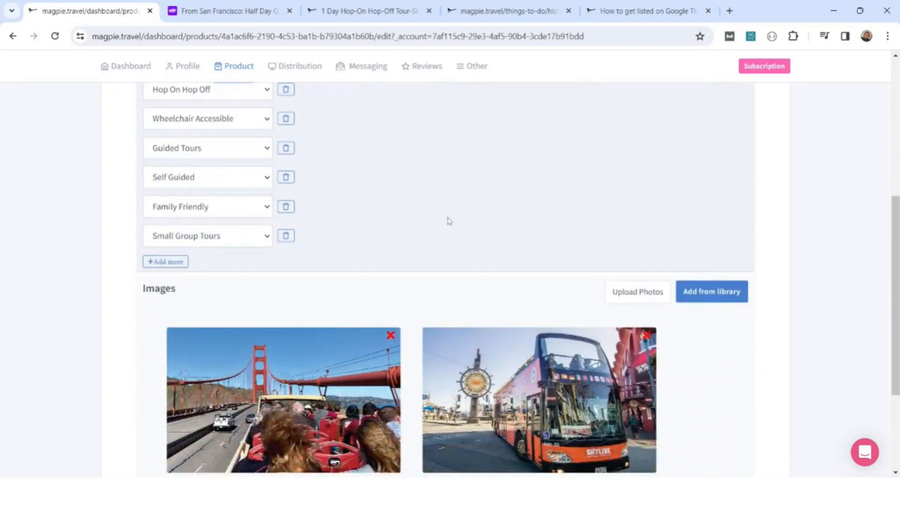
pyautogui.scroll(-1, 449, 221)
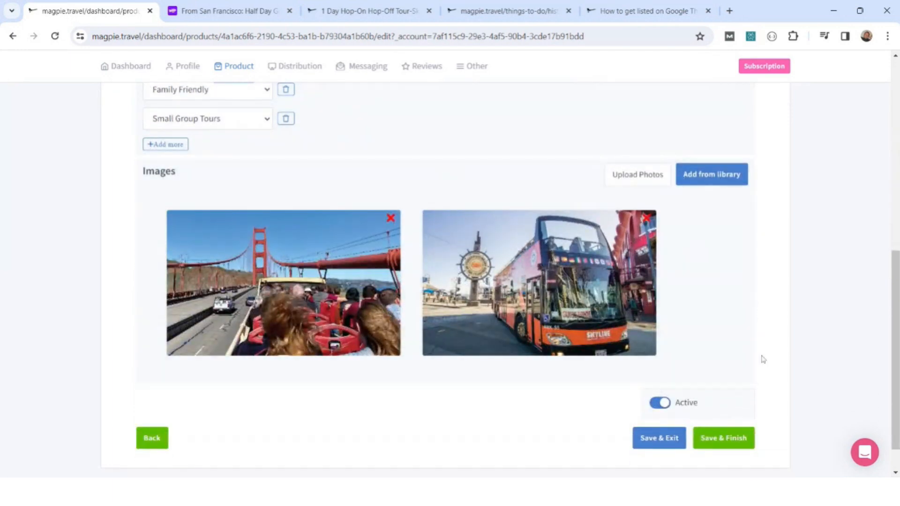
# Save and finish the Google Things to do listing, and look through its phone preview and additional settings.
pyautogui.click(743, 451)
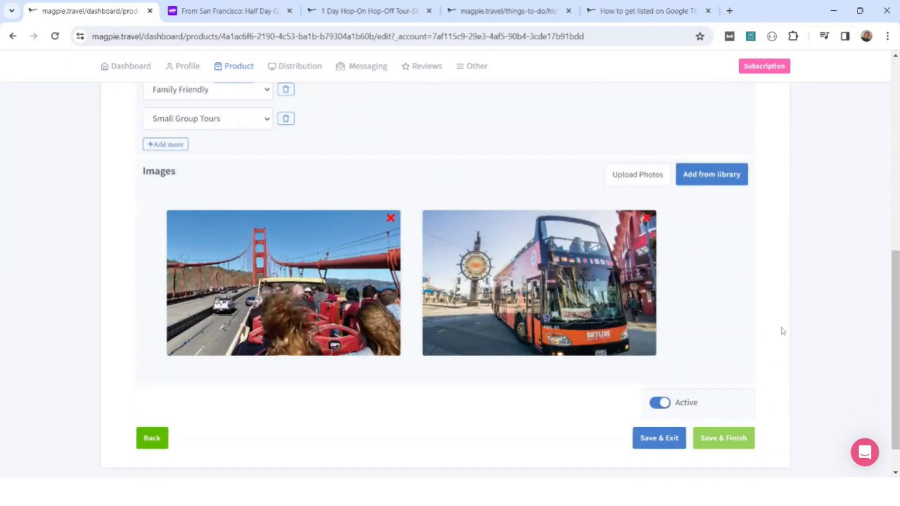
pyautogui.scroll(5, 516, 227)
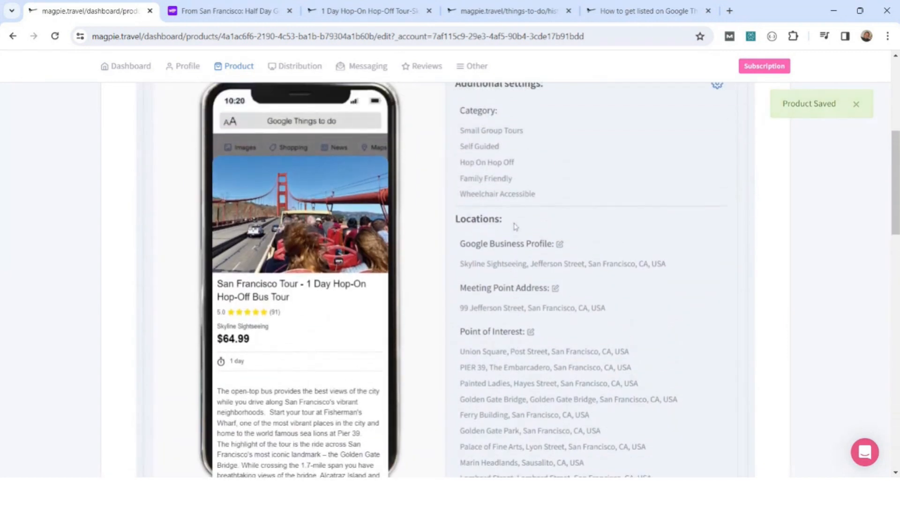
pyautogui.scroll(-4, 380, 229)
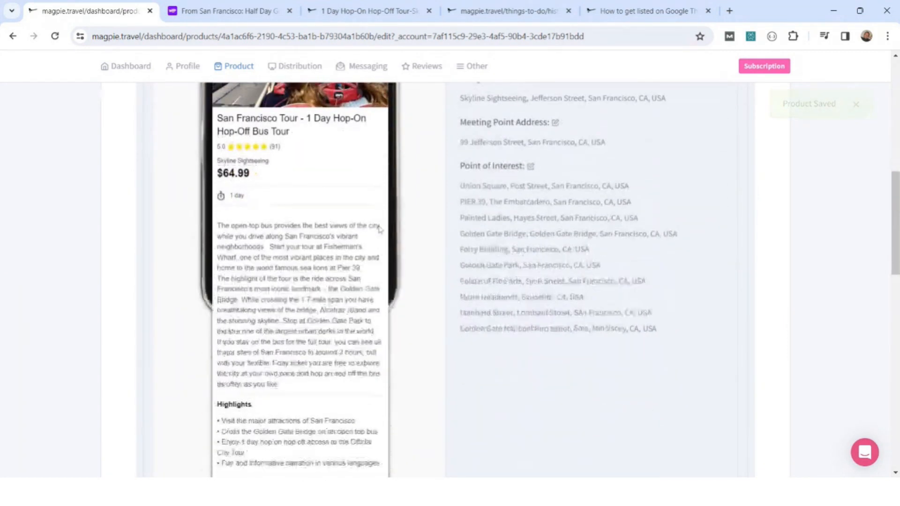
pyautogui.scroll(-5, 379, 229)
pyautogui.scroll(5, 380, 229)
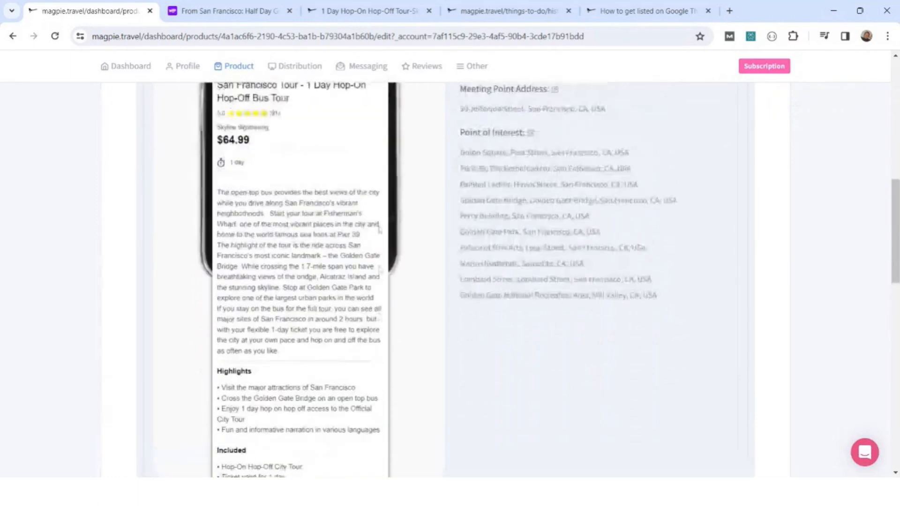
pyautogui.scroll(8, 380, 230)
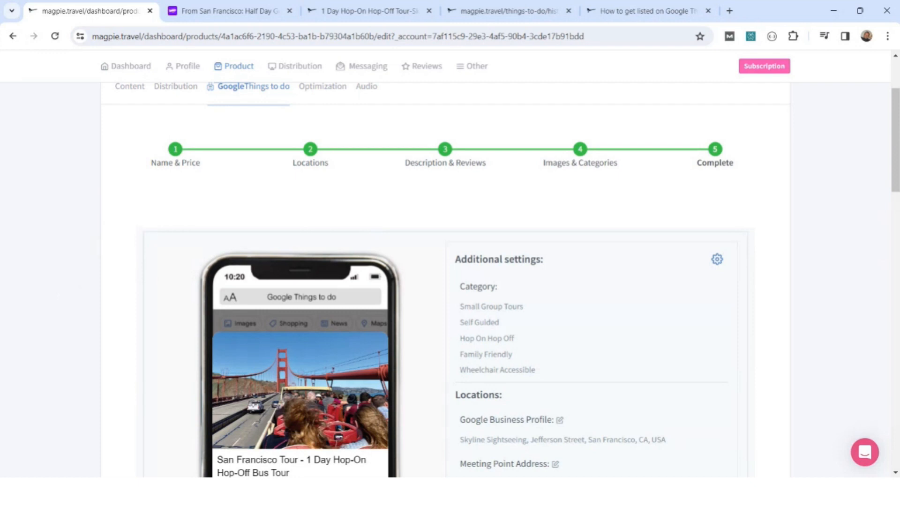
# Open the review management page and view the review sources available for filtering.
pyautogui.scroll(3, 63, 296)
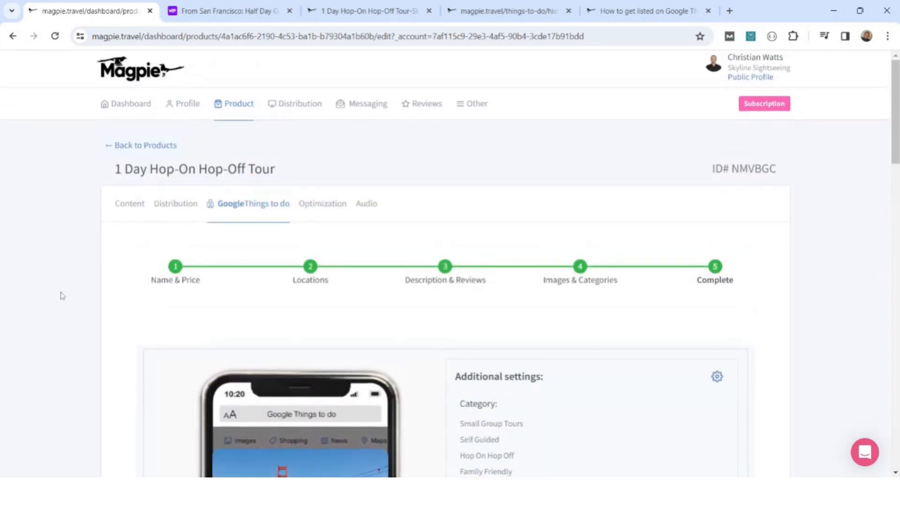
pyautogui.moveTo(421, 112)
pyautogui.click(422, 134)
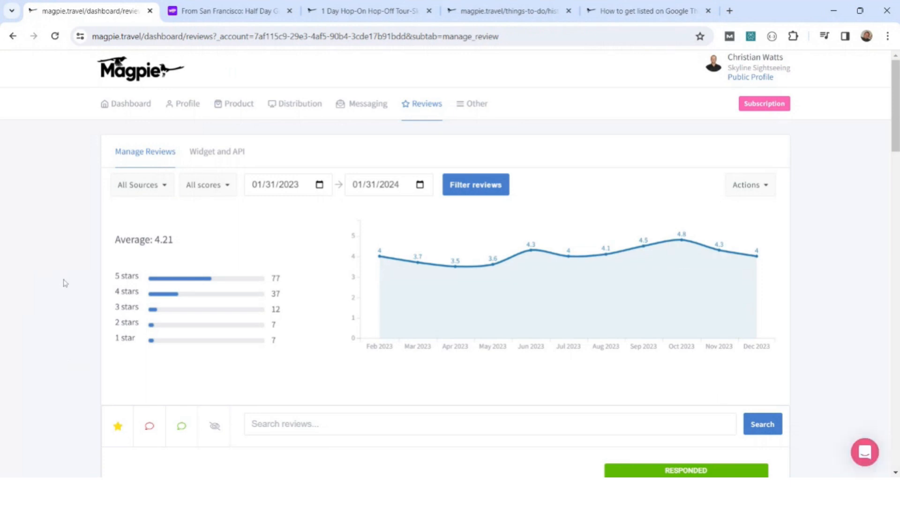
pyautogui.click(164, 188)
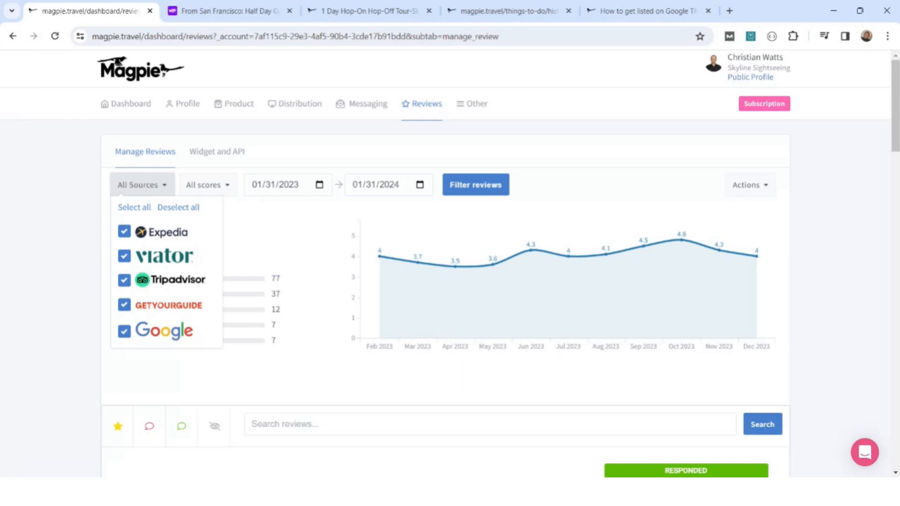
pyautogui.click(92, 241)
# Browse the collected reviews from Google and GetYourGuide, including the owner's response.
pyautogui.scroll(-8, 397, 260)
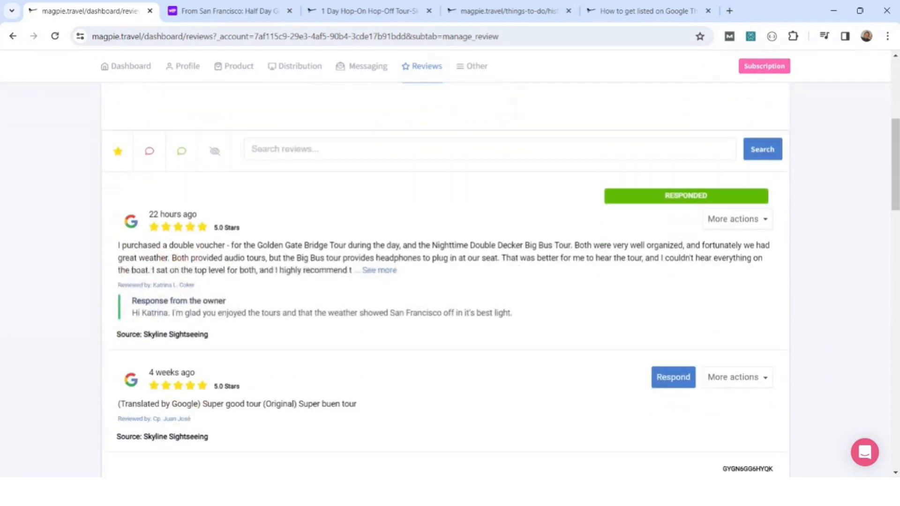
pyautogui.scroll(-5, 397, 260)
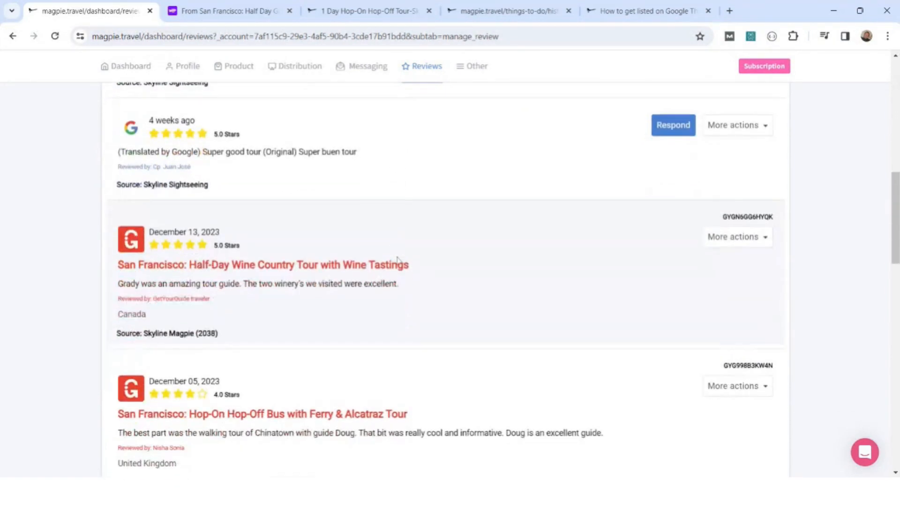
pyautogui.scroll(4, 397, 261)
pyautogui.scroll(3, 398, 261)
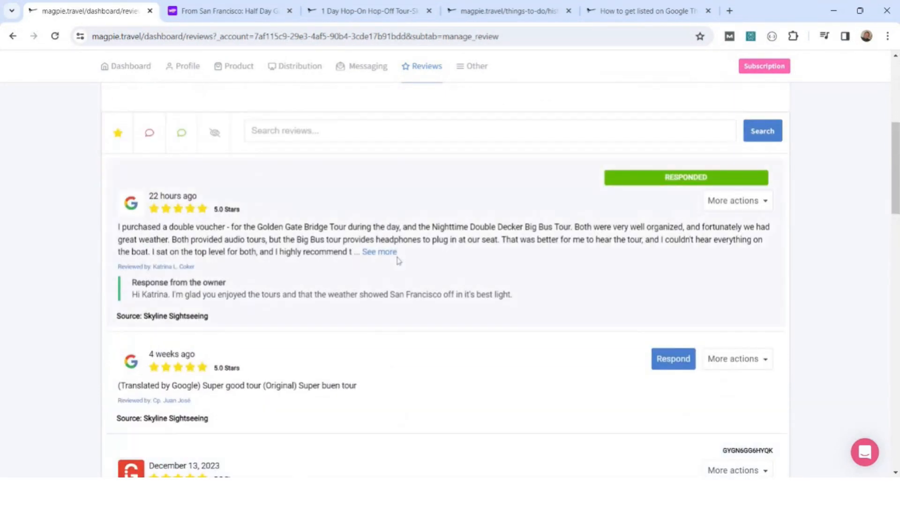
# Generate suggested responses to the Google review from 4 weeks ago, choose the first alternative response, and close the dialog without sending.
pyautogui.click(672, 370)
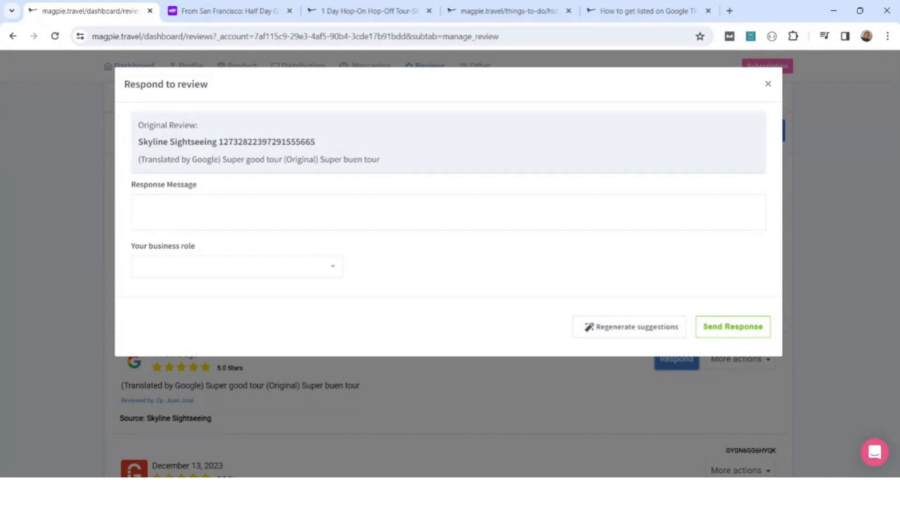
pyautogui.click(647, 334)
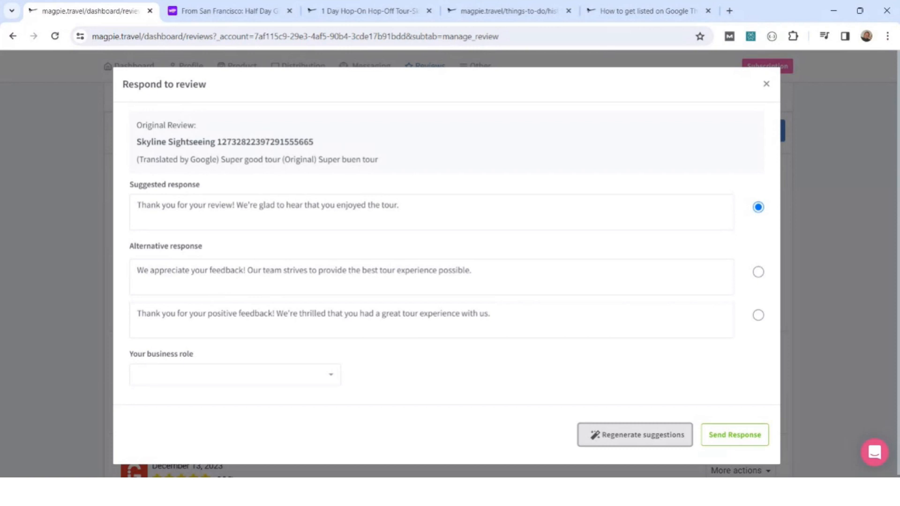
pyautogui.click(758, 272)
pyautogui.click(443, 269)
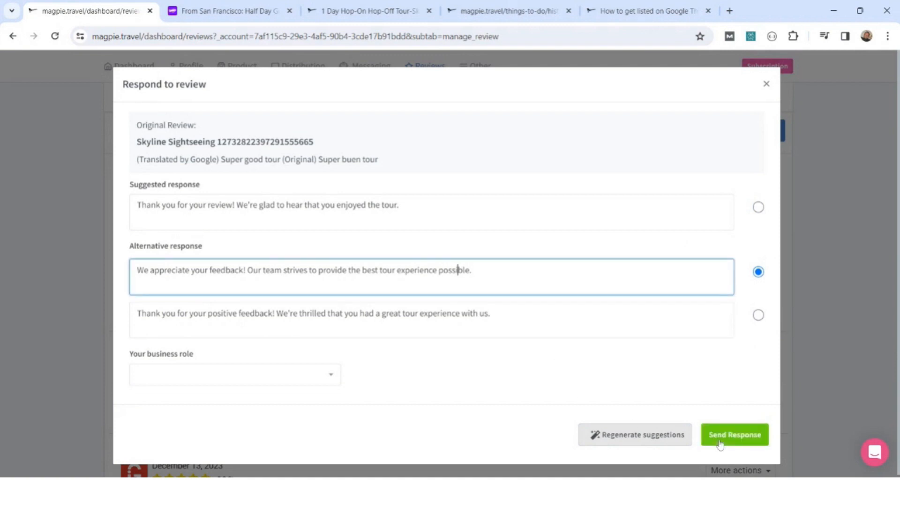
pyautogui.click(766, 85)
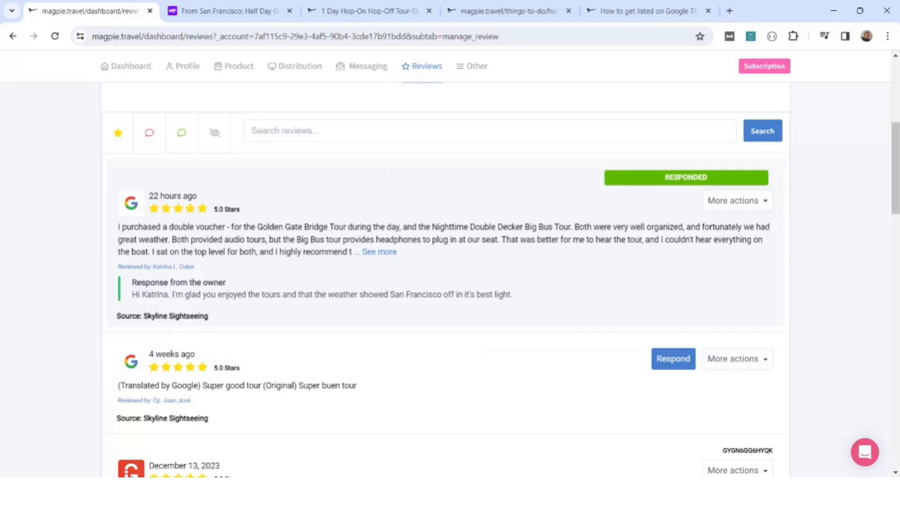
# Create the embed code for a mini inline review widget with a minimum score of 3.
pyautogui.scroll(6, 428, 173)
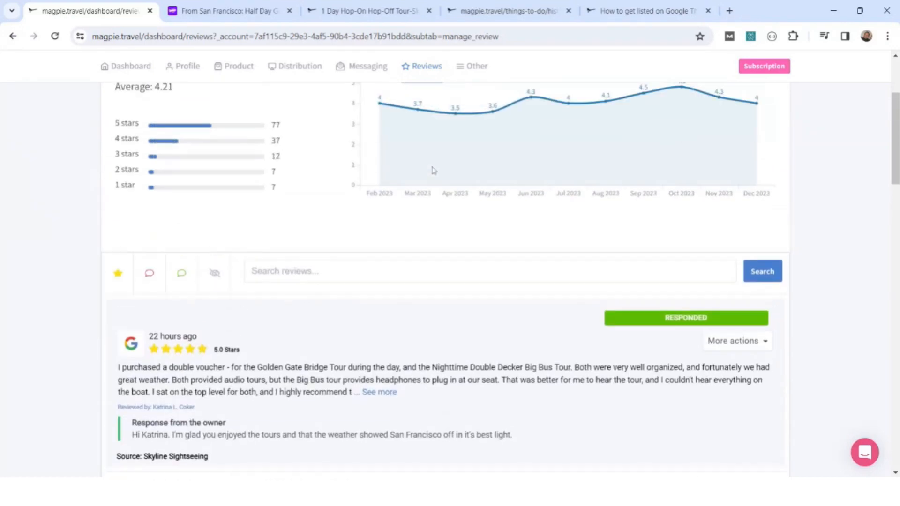
pyautogui.click(219, 154)
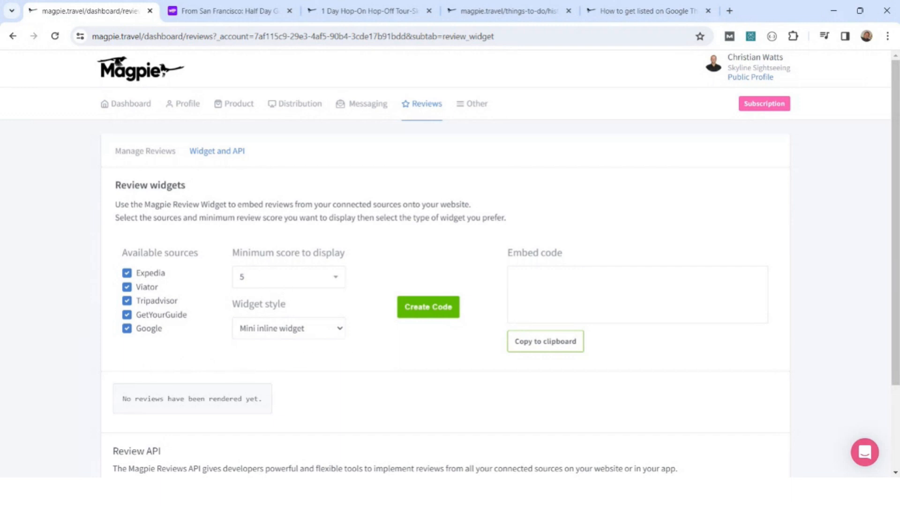
pyautogui.click(295, 279)
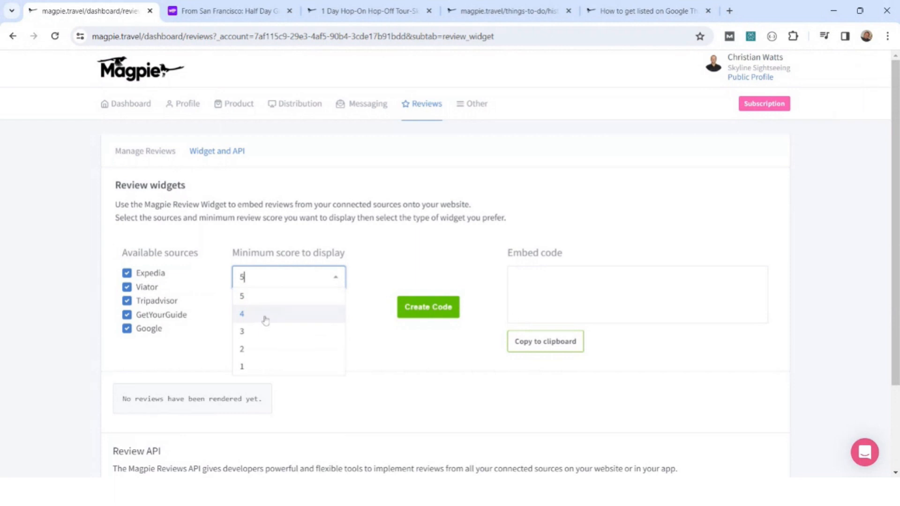
pyautogui.click(264, 336)
pyautogui.click(435, 311)
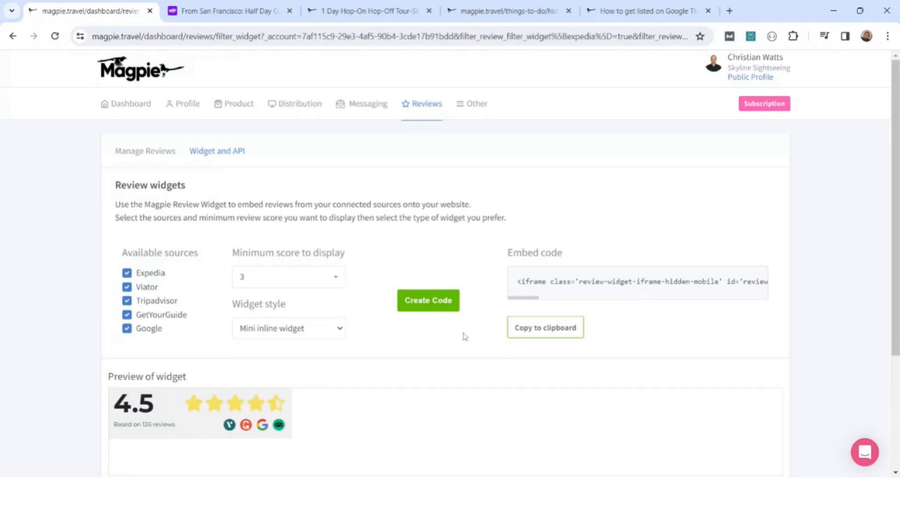
# Check the preview of the generated review widget and its embed code.
pyautogui.scroll(-1, 398, 336)
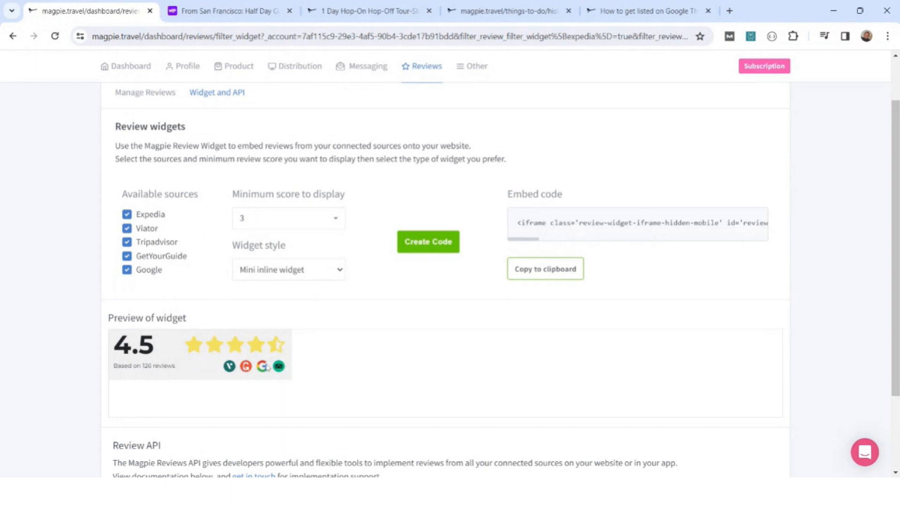
pyautogui.scroll(1, 398, 359)
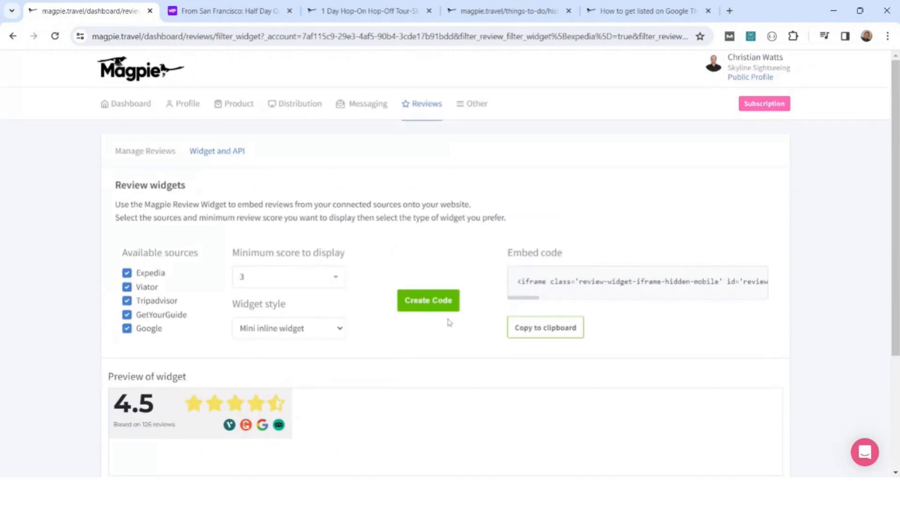
pyautogui.moveTo(428, 102)
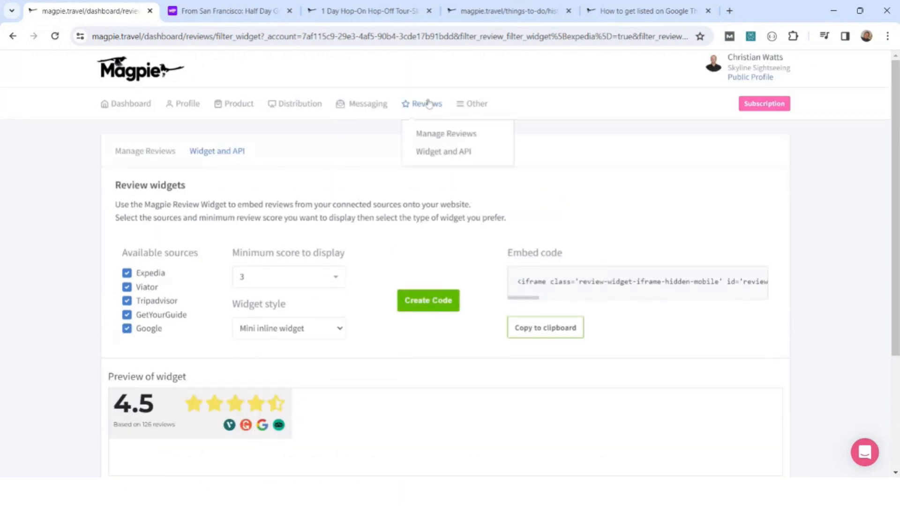